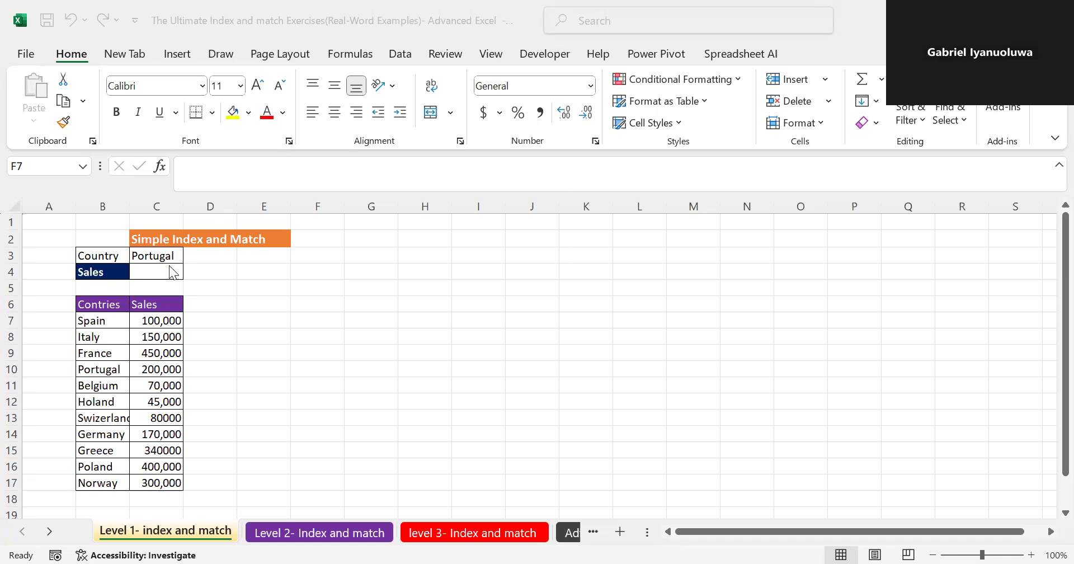
- Start an INDEX formula in the Sales cell C4 with the sales figures C7:C17 as its array
left_click(162, 272)
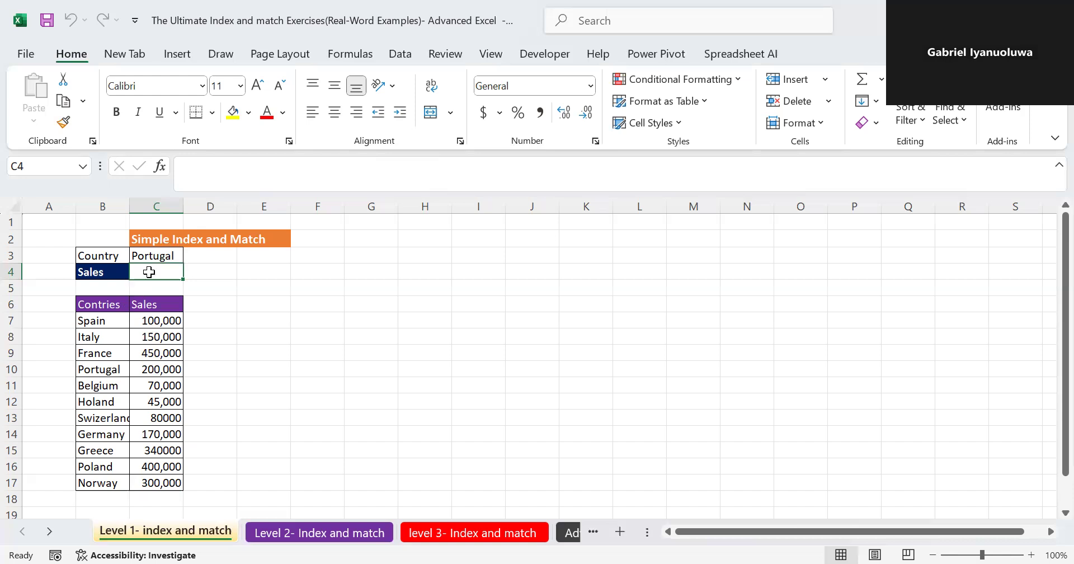
type("=")
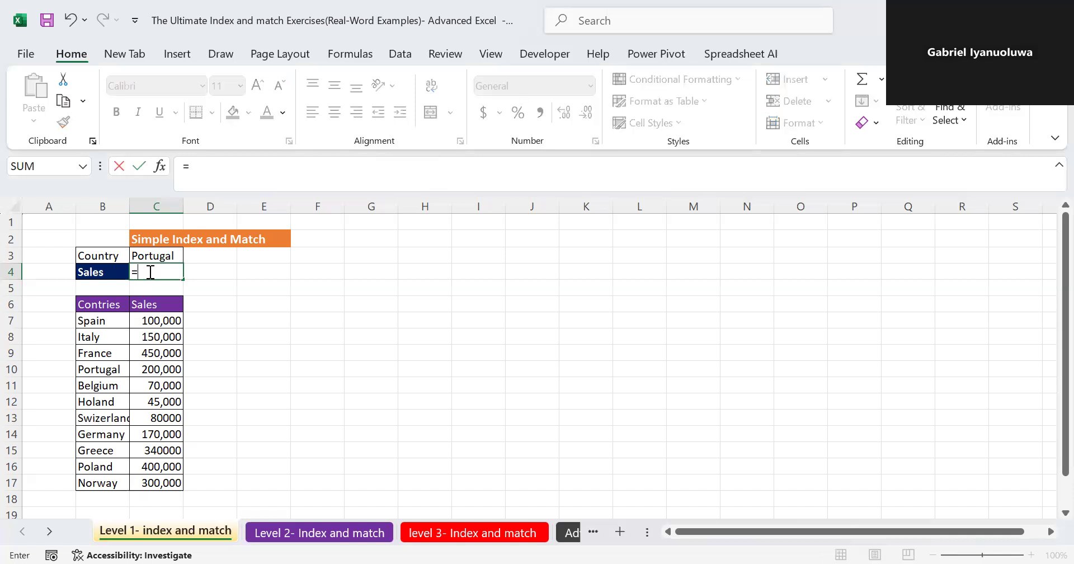
type("in")
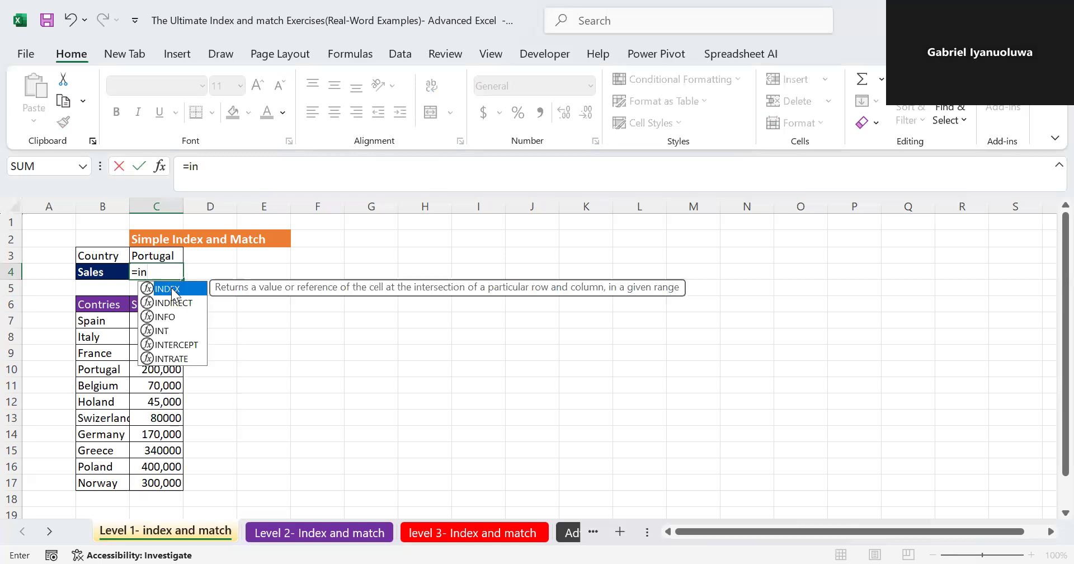
double_click(172, 287)
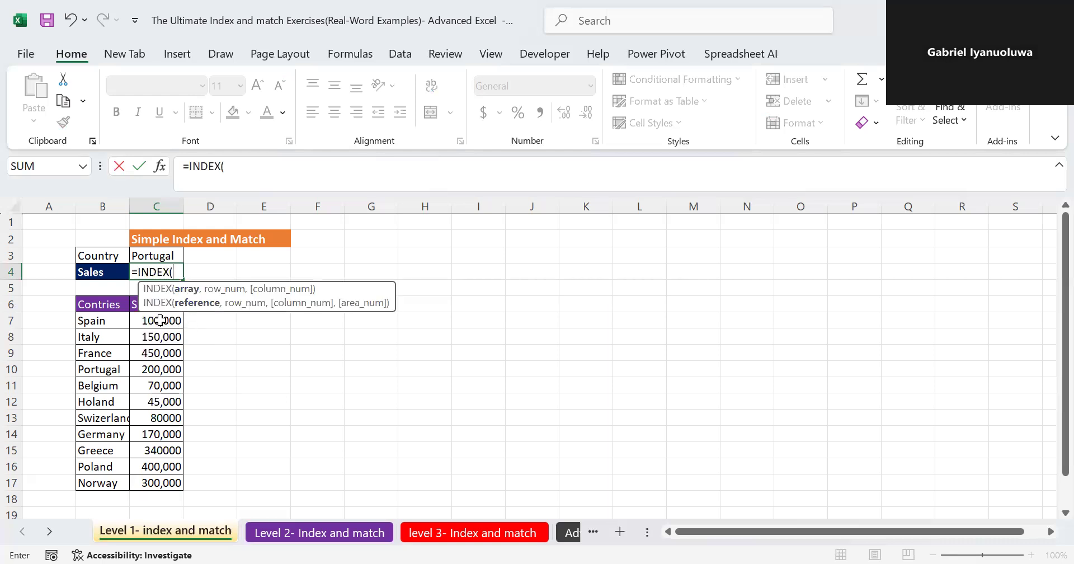
left_click(142, 318)
key("ctrl+shift+Down")
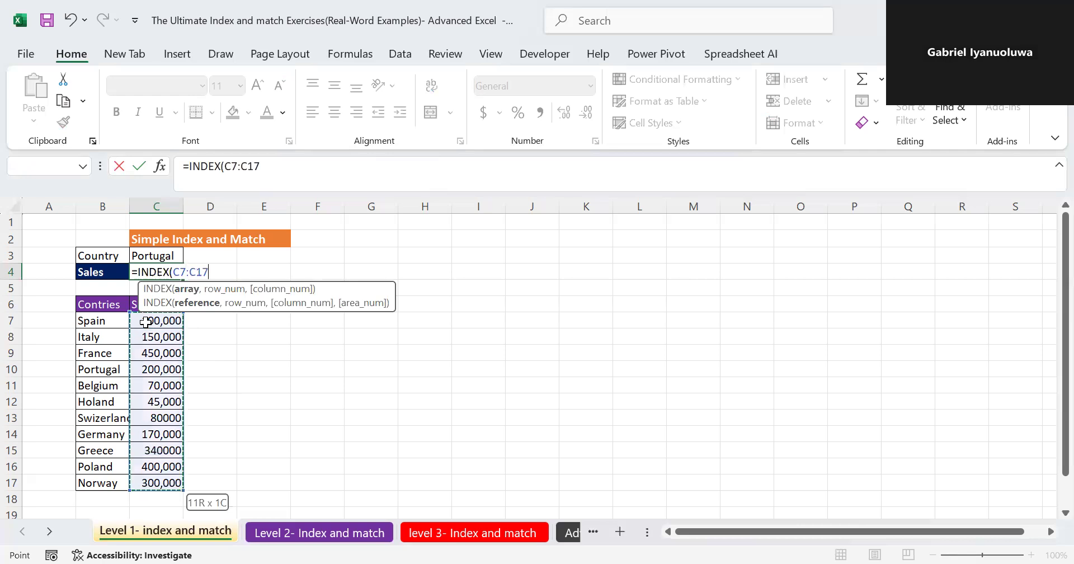
type(", ")
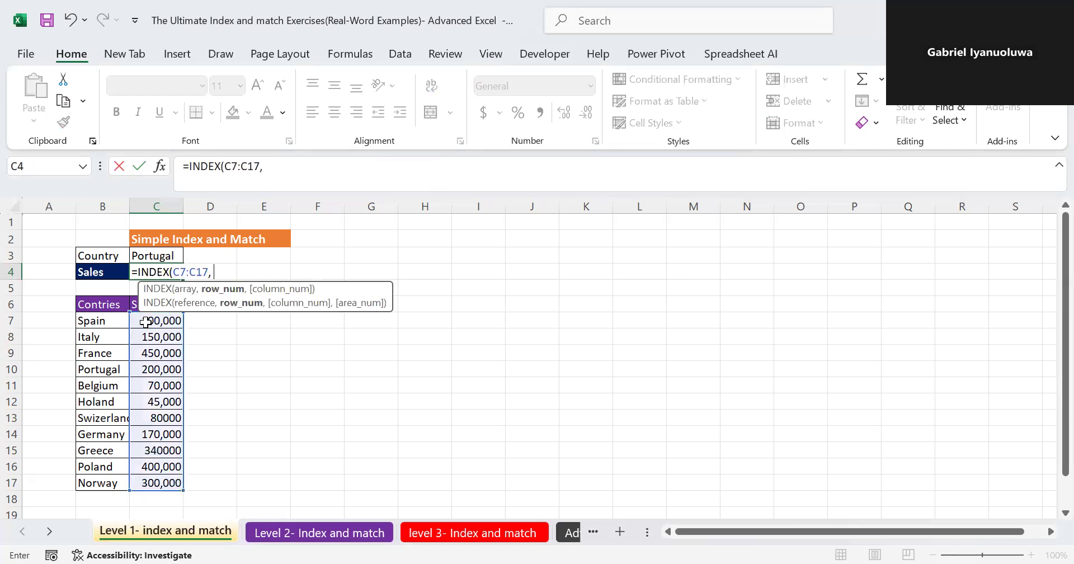
type("mat")
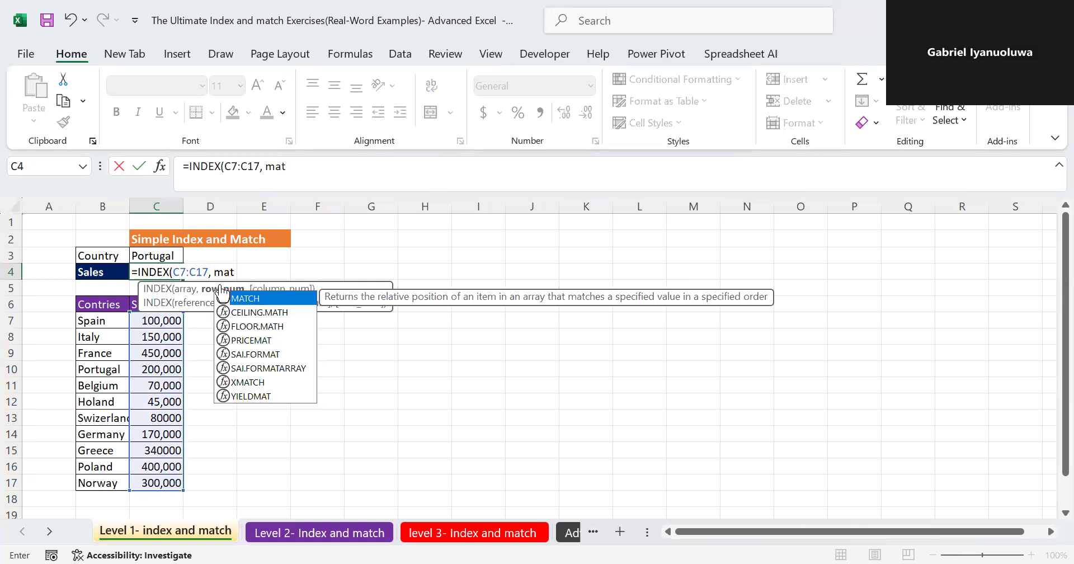
- Complete the C4 formula with a row argument of MATCH(C3,B7:B17,0), looking up the country by exact match
double_click(258, 299)
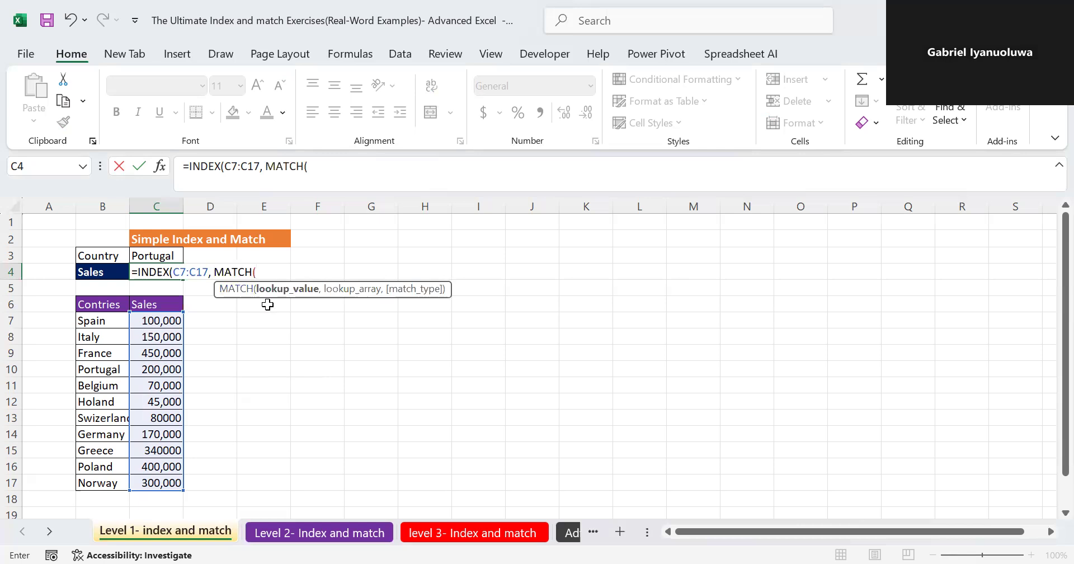
left_click(163, 254)
type(",")
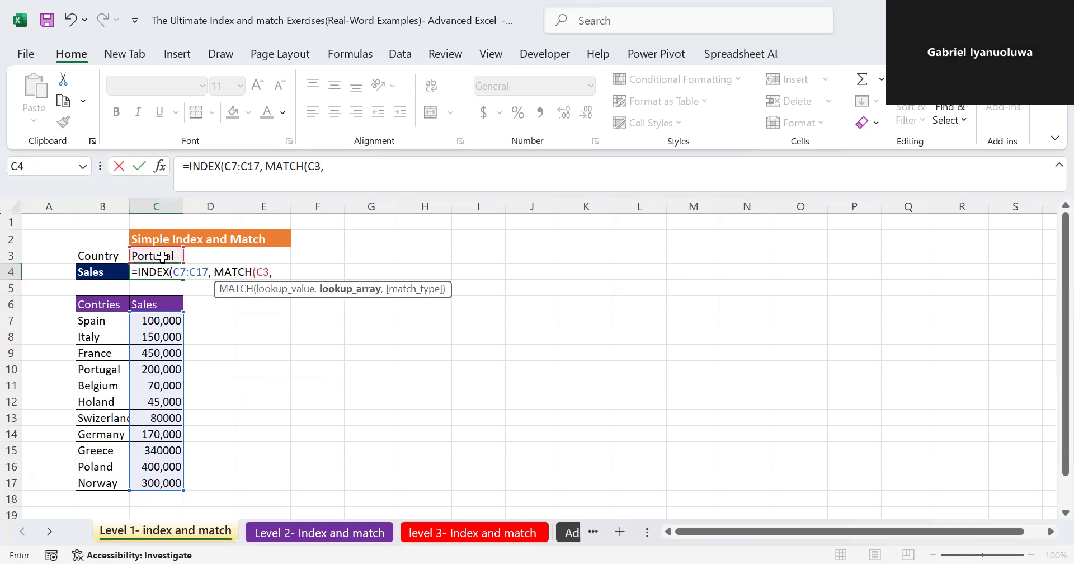
left_click(92, 320)
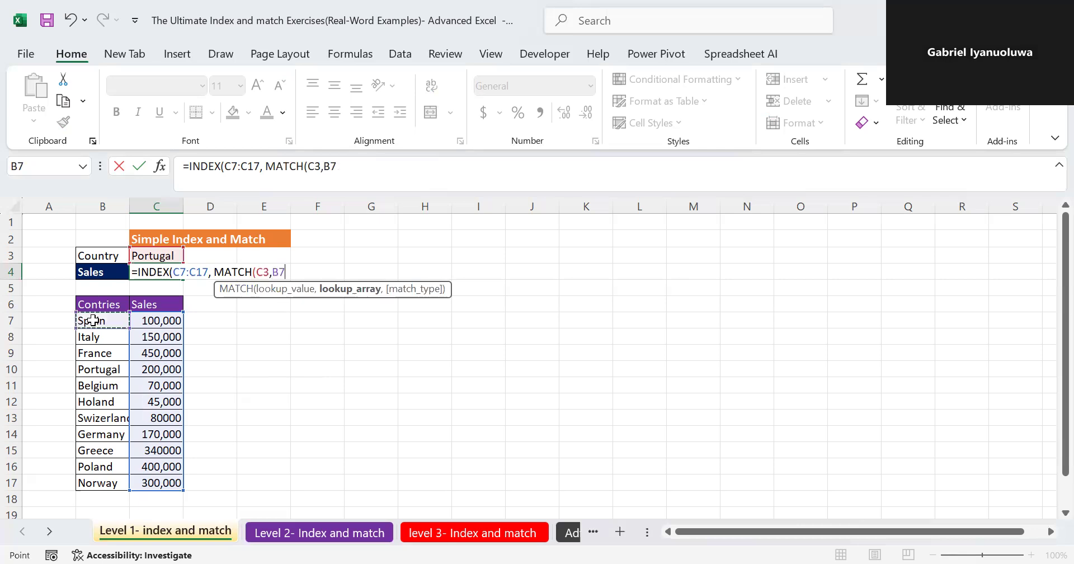
key("ctrl+shift+Down")
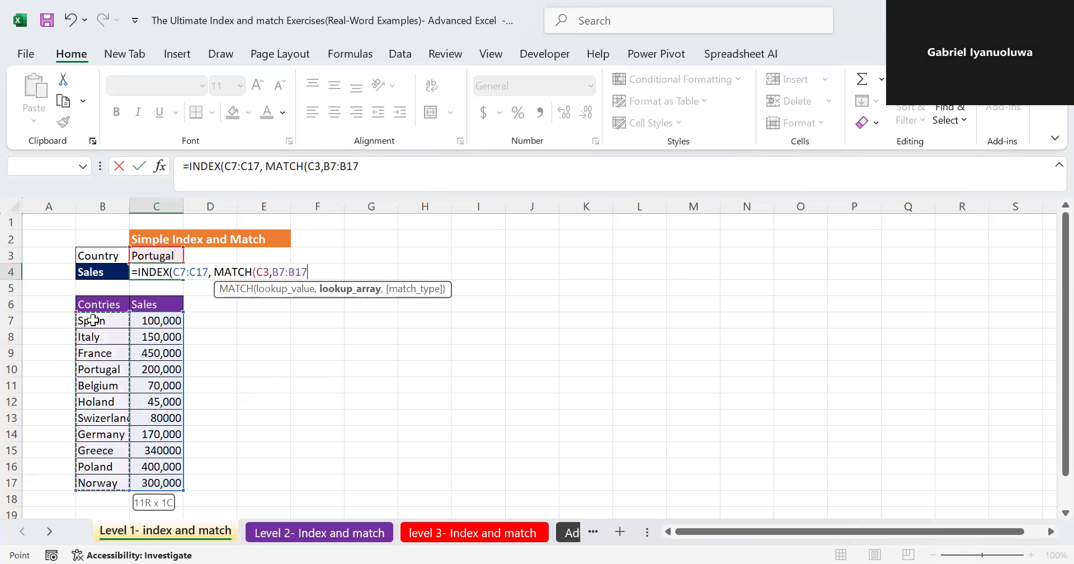
type(",0")
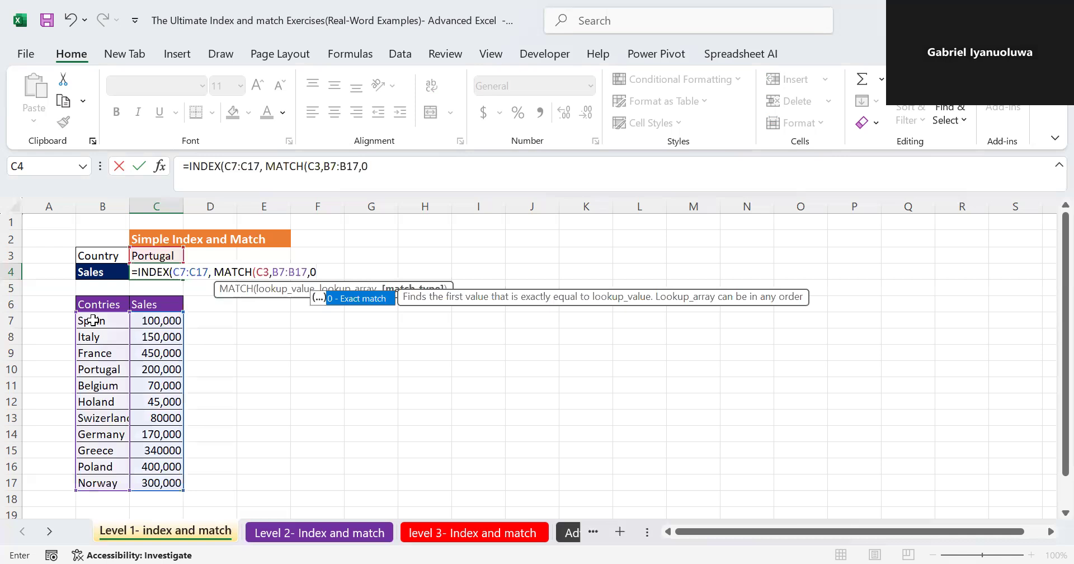
type("))")
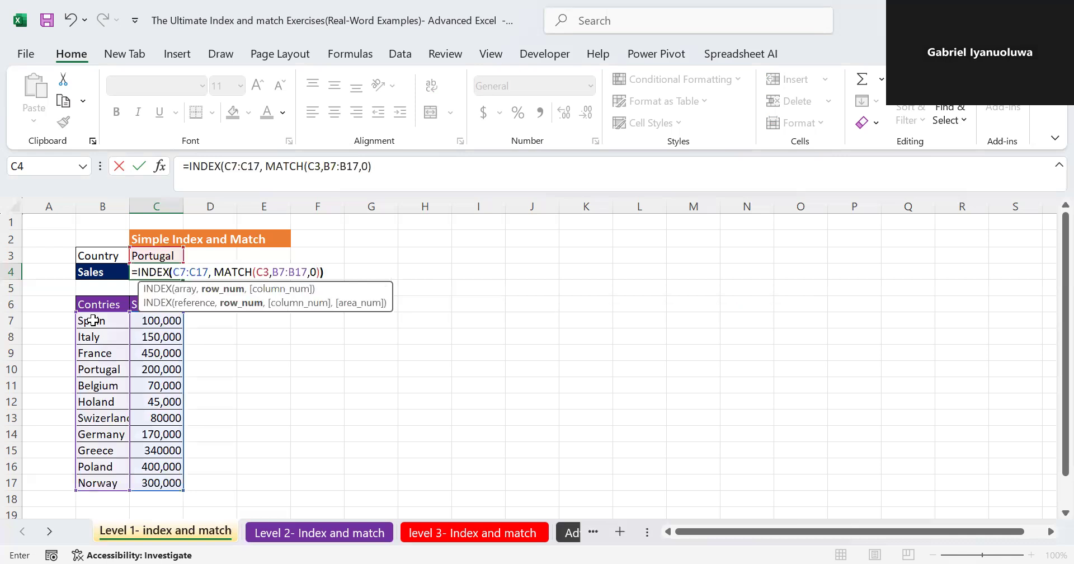
key("Return")
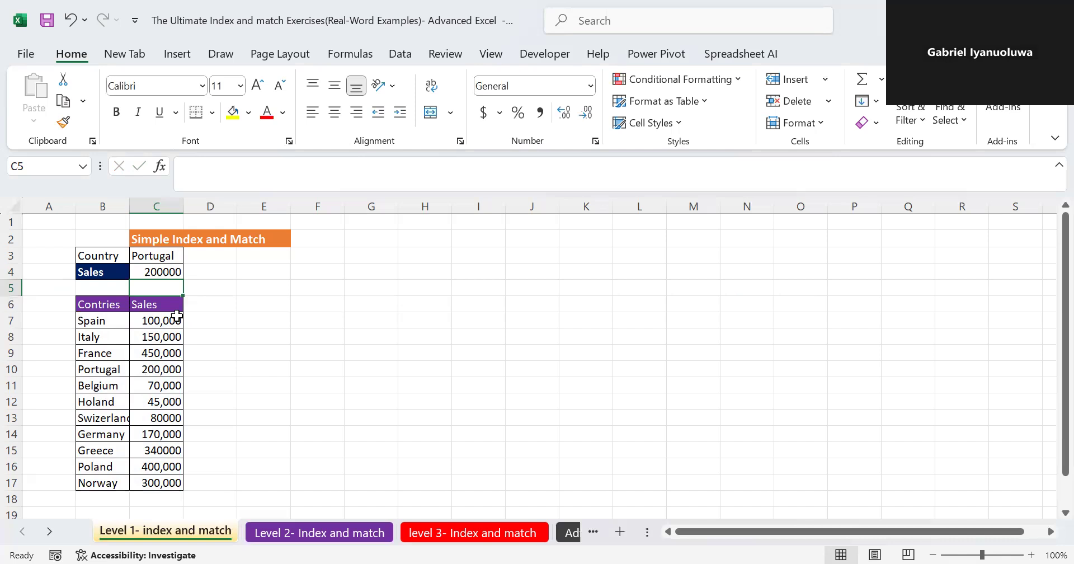
- Change the lookup country in C3 to Poland
double_click(161, 257)
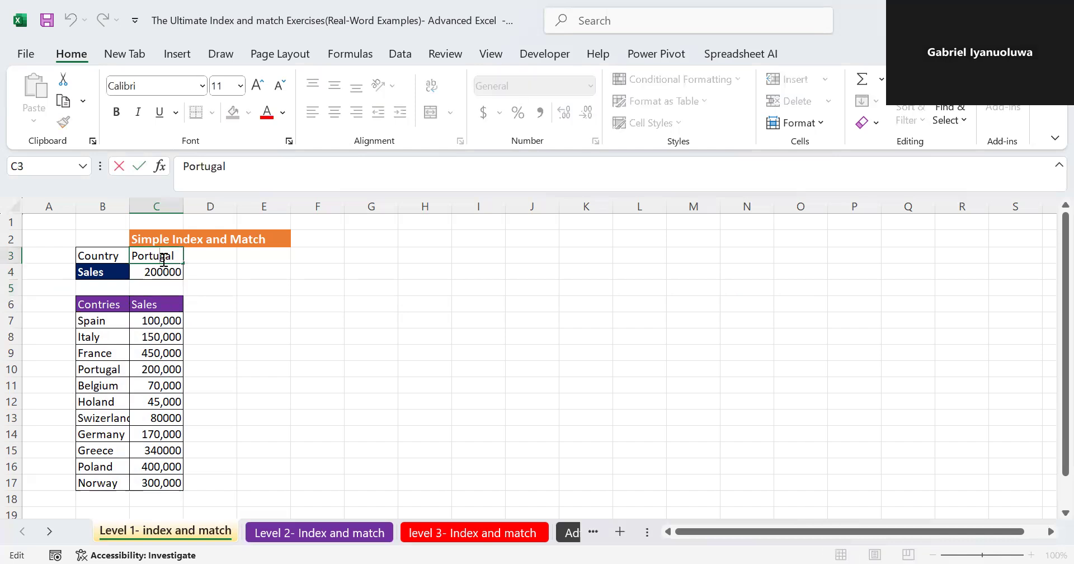
key("BackSpace")
key("BackSpace")
key("BackSpace")
type("Ploand")
key("BackSpace")
key("BackSpace")
key("BackSpace")
key("BackSpace")
key("BackSpace")
key("BackSpace")
key("BackSpace")
key("BackSpace")
type("land")
key("Return")
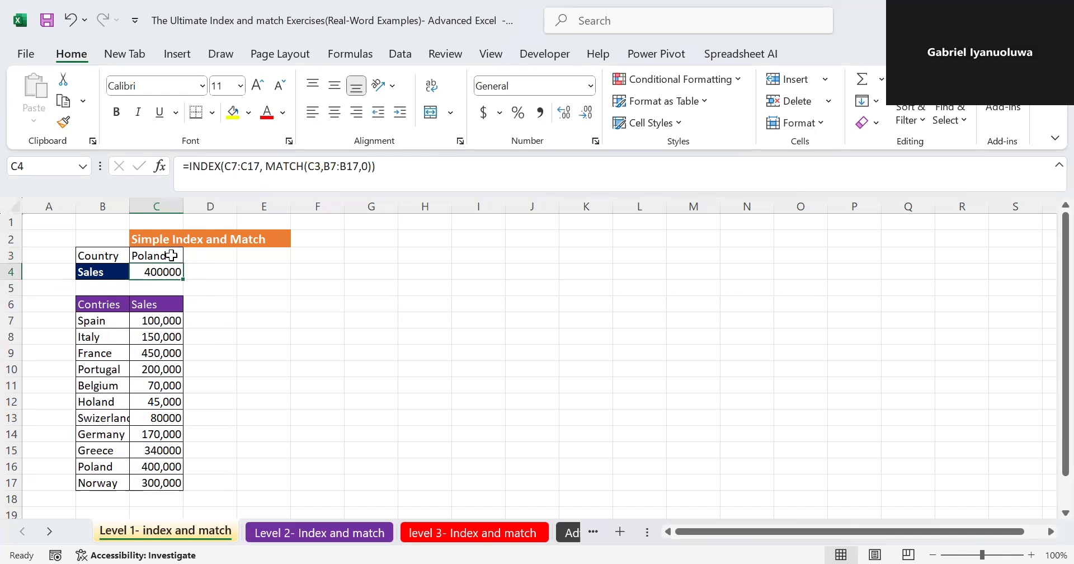
- Examine the lookup country in C3 and the ranges used by the INDEX and MATCH formula in C4
left_click(171, 255)
left_click(168, 274)
double_click(169, 272)
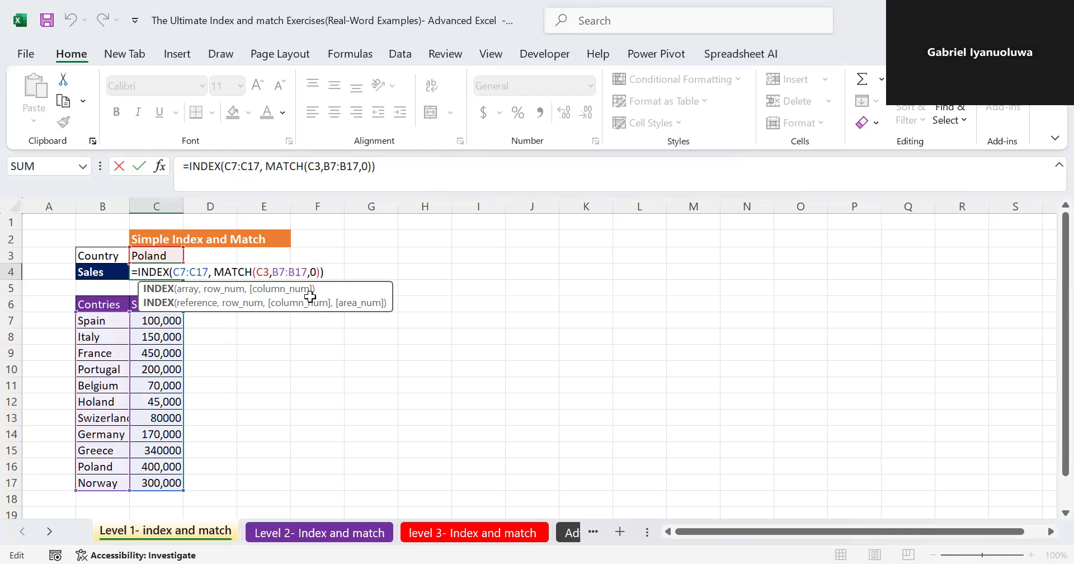
key("Return")
- On the Level 2- Index and match sheet, start an INDEX formula in E7 with D11:J21 as its array
left_click(339, 533)
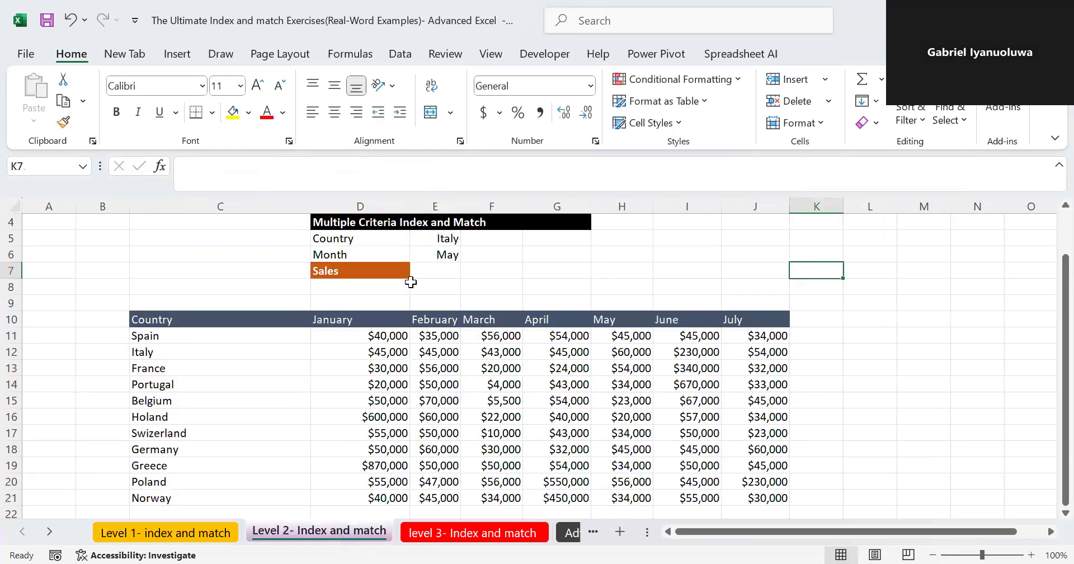
left_click(451, 269)
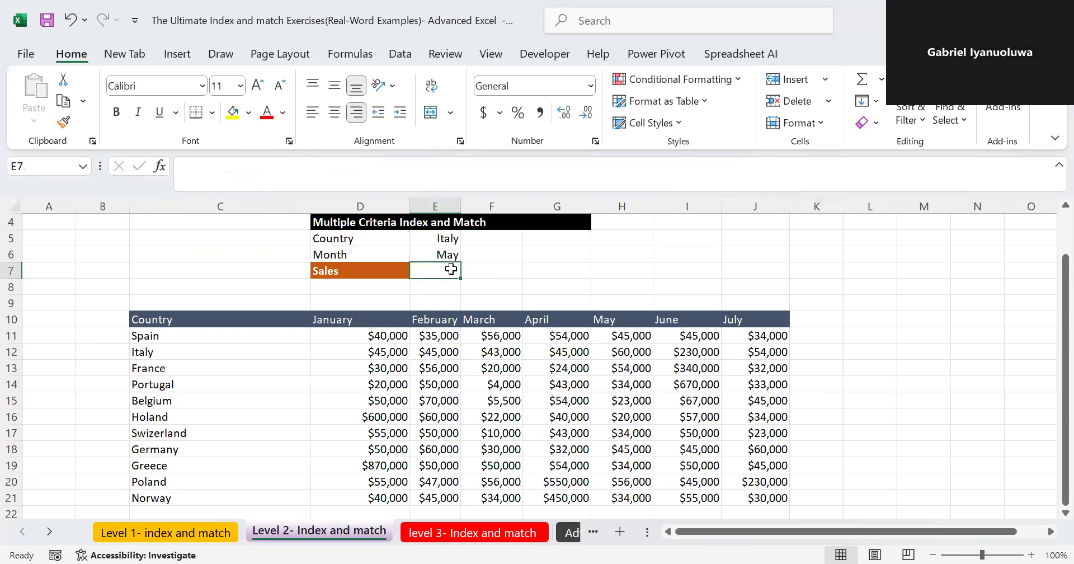
type("=")
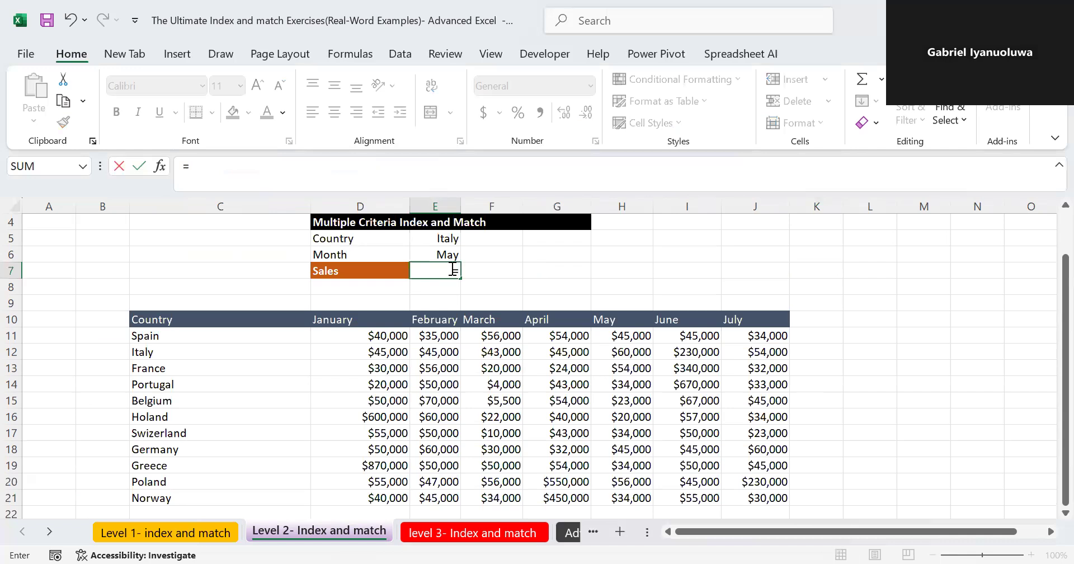
type("IN")
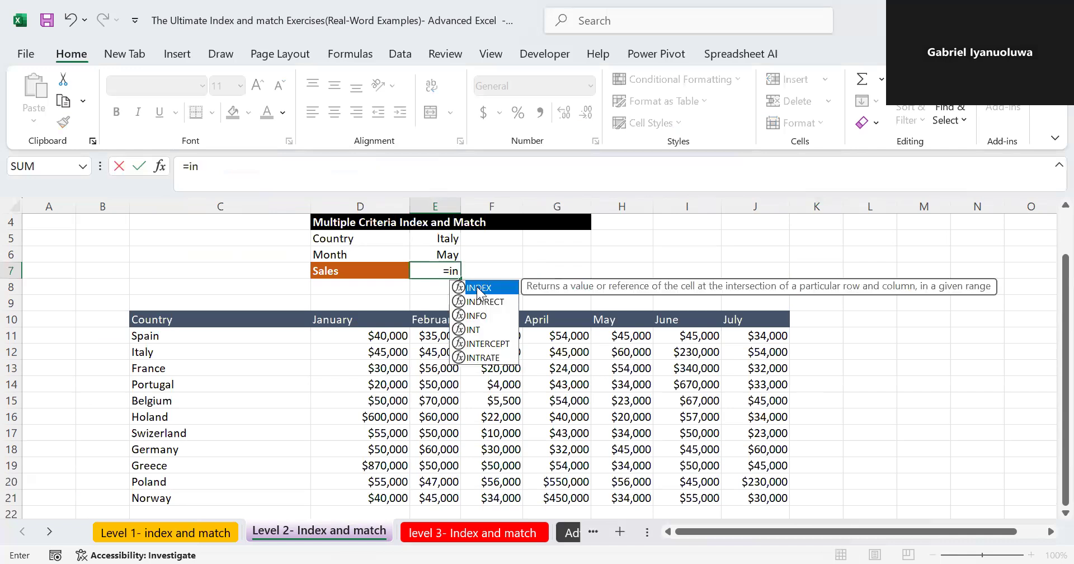
key("Tab")
left_click(354, 333)
key("ctrl+shift+Down")
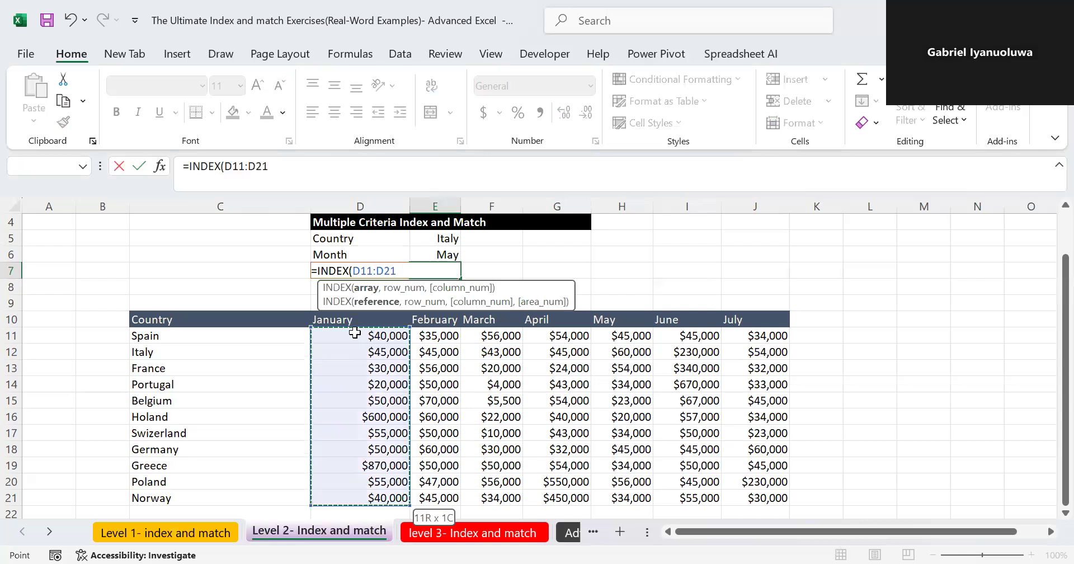
key("ctrl+shift+Right")
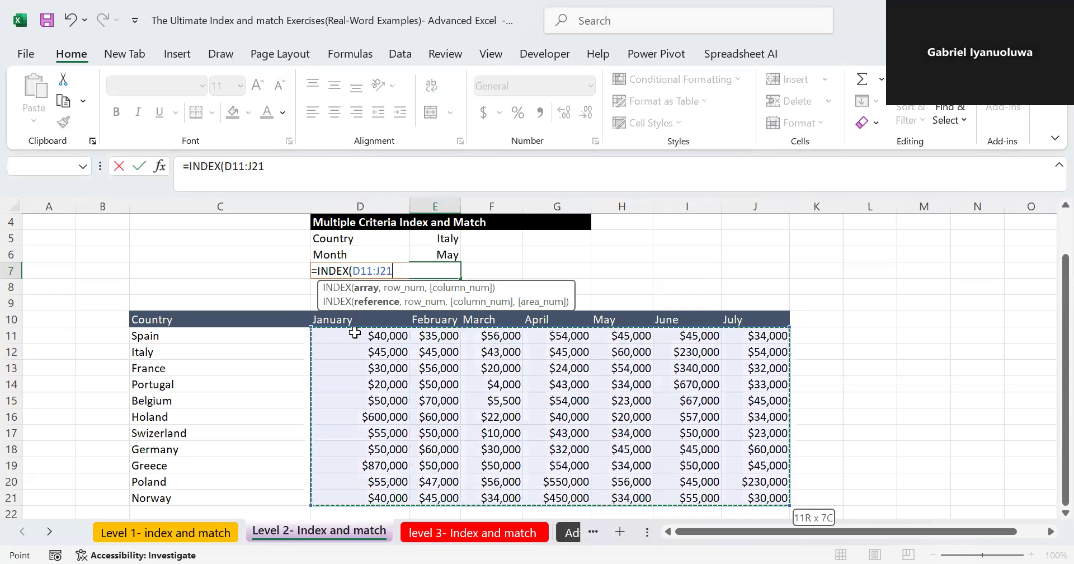
type(",")
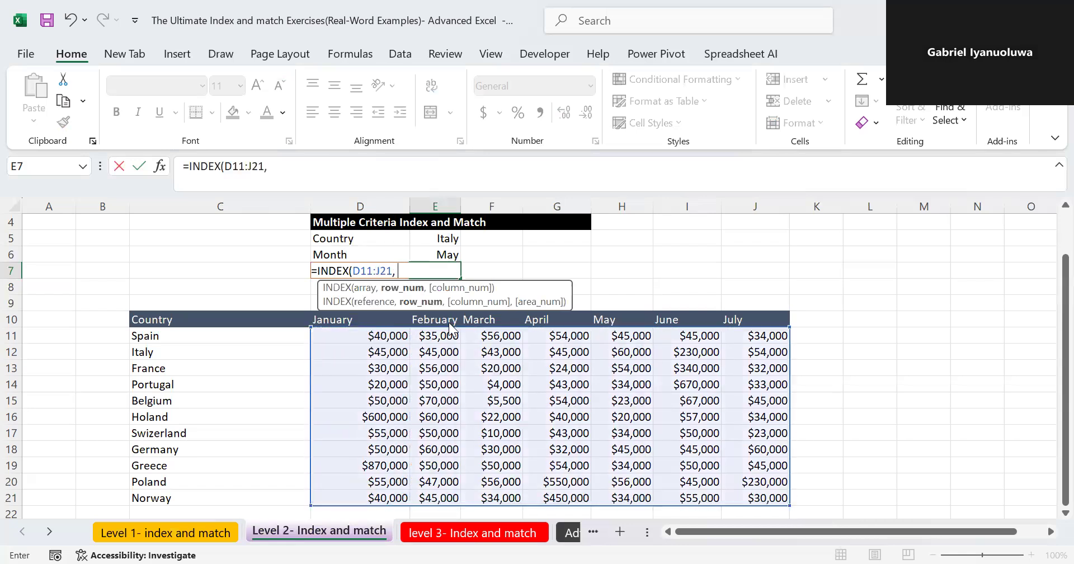
type(" mat")
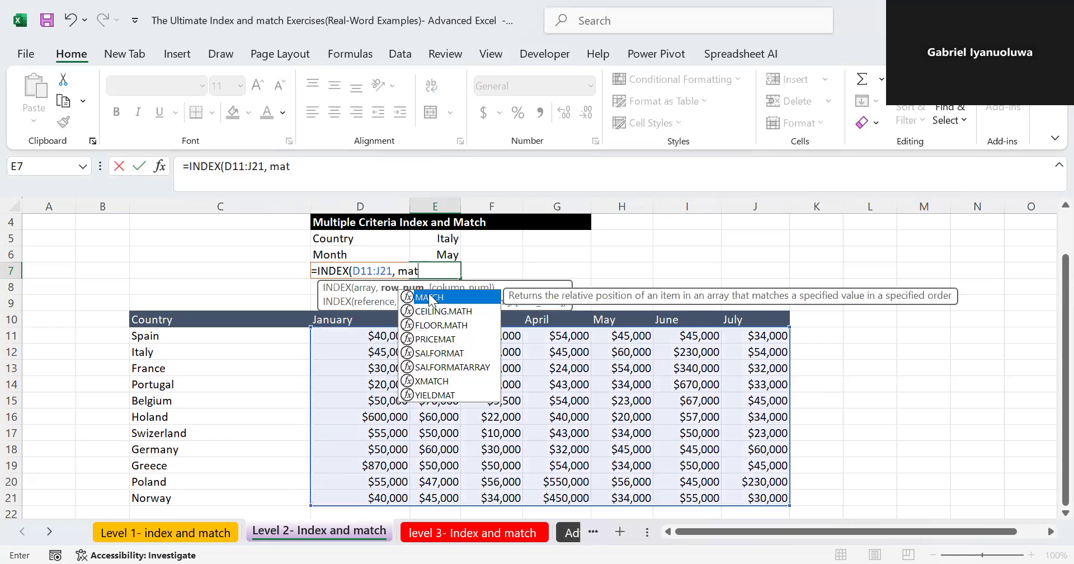
- Add MATCH(E5, C11:C21,0) as the row argument of the E7 formula to find the country's row
double_click(431, 299)
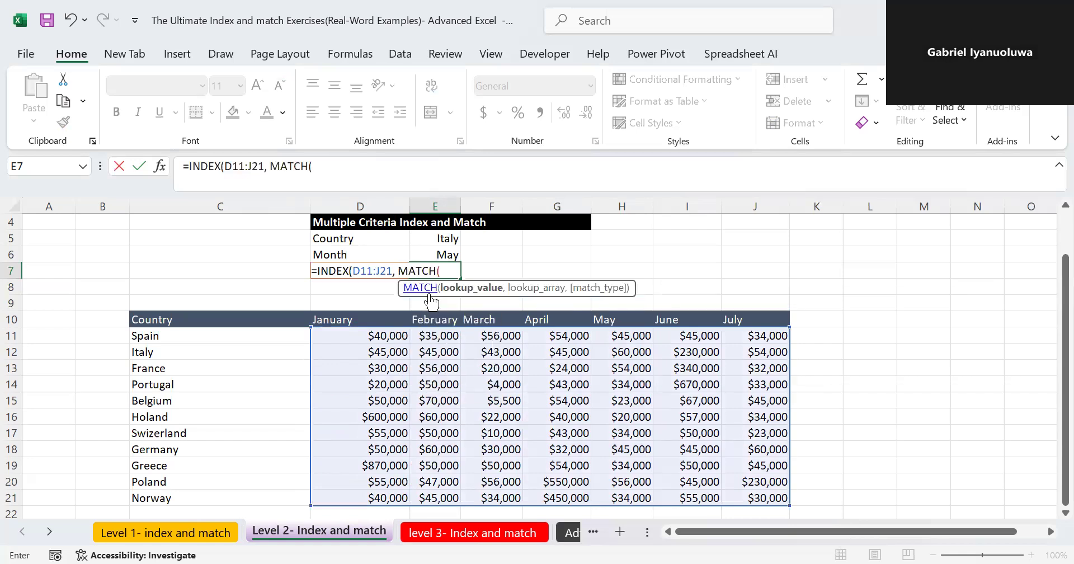
left_click(441, 239)
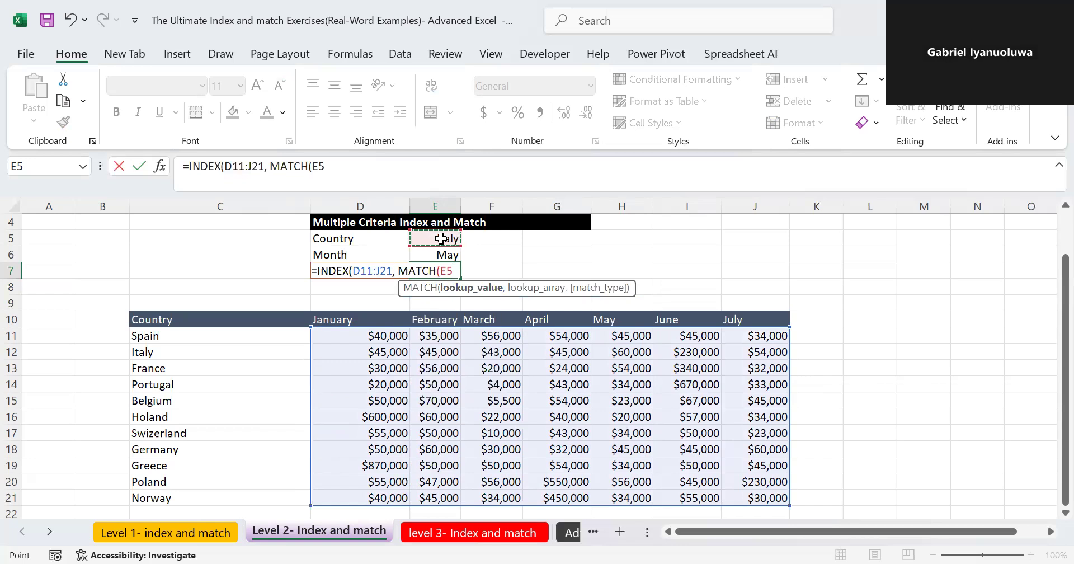
type(",")
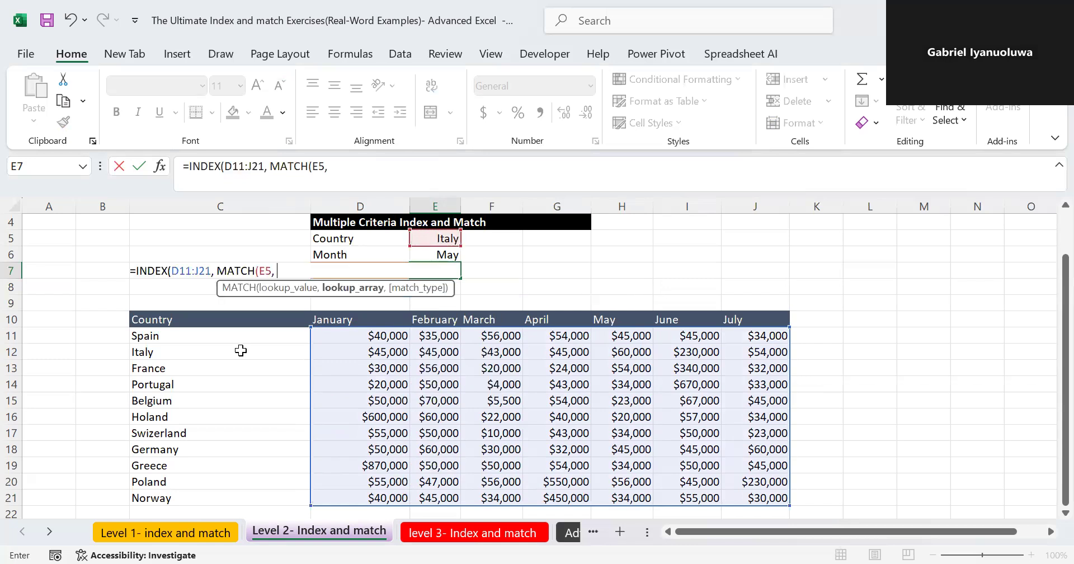
left_click(201, 337)
key("ctrl+shift+Down")
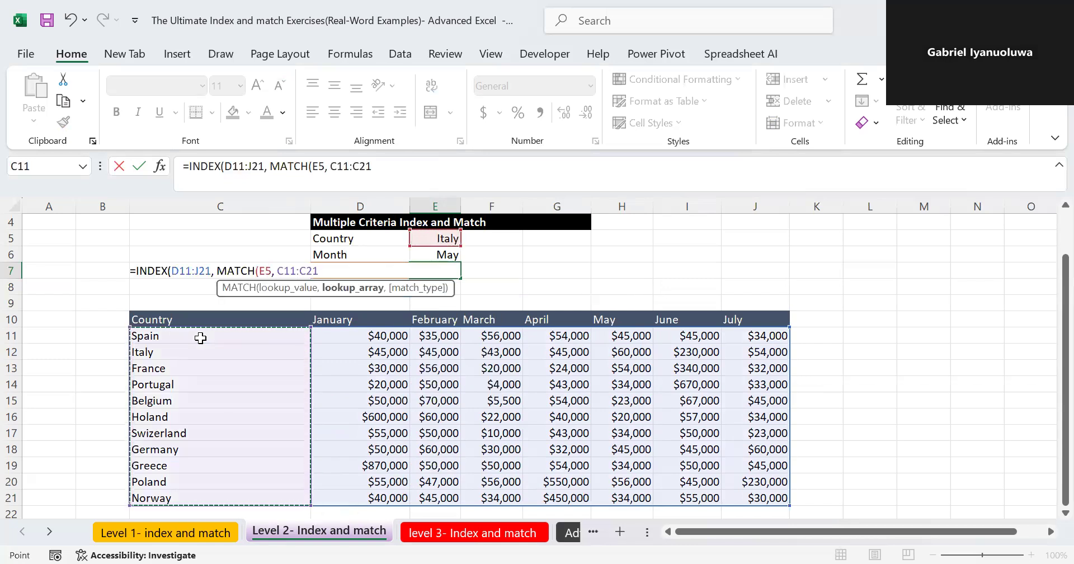
type(",0")
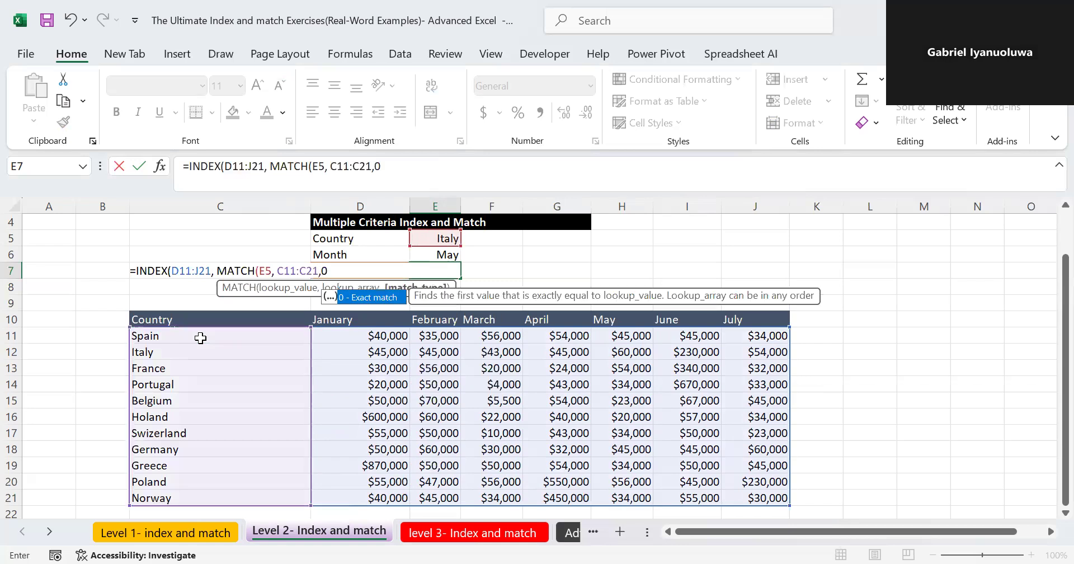
type(")")
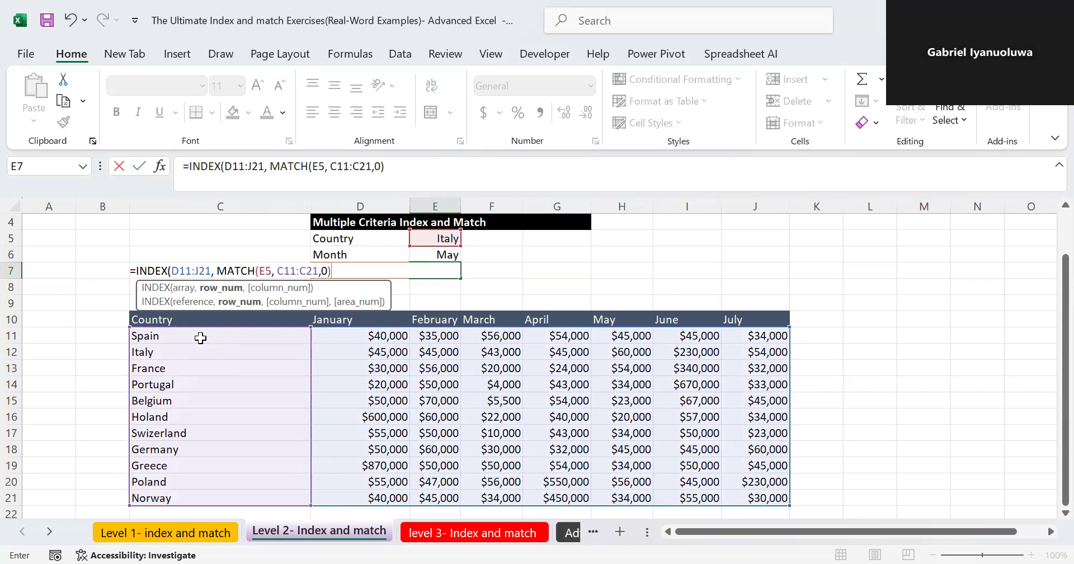
type(", mat")
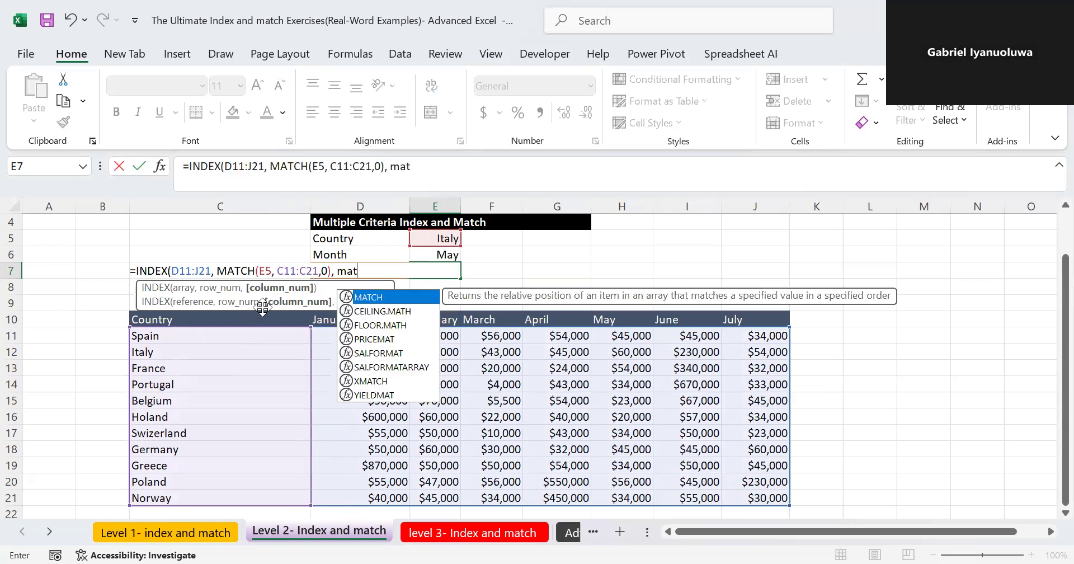
- Add MATCH(E6,D10:J10,0) as the column argument of the E7 INDEX formula and complete the formula
double_click(376, 297)
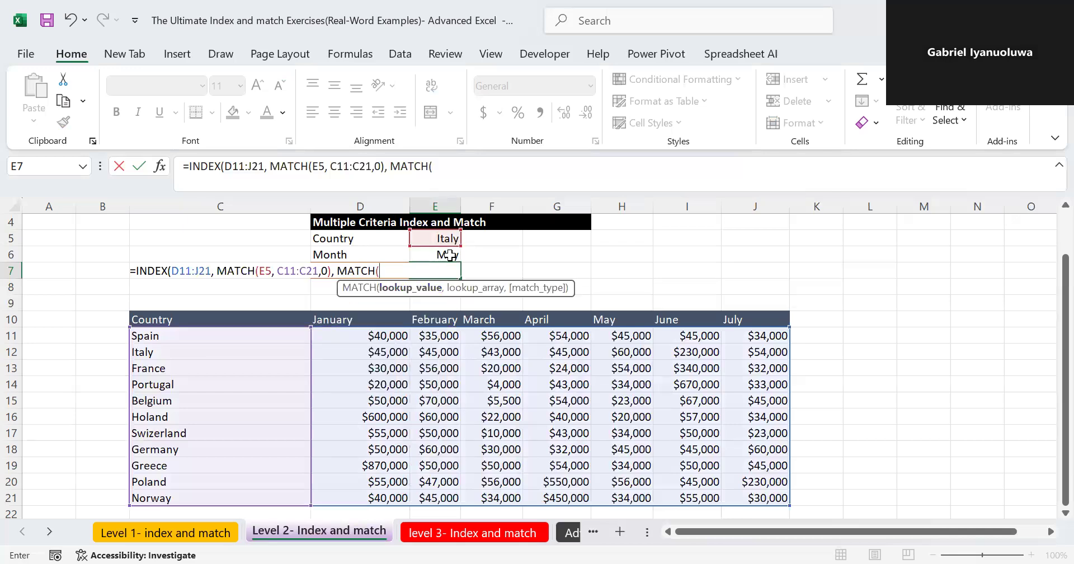
left_click(442, 255)
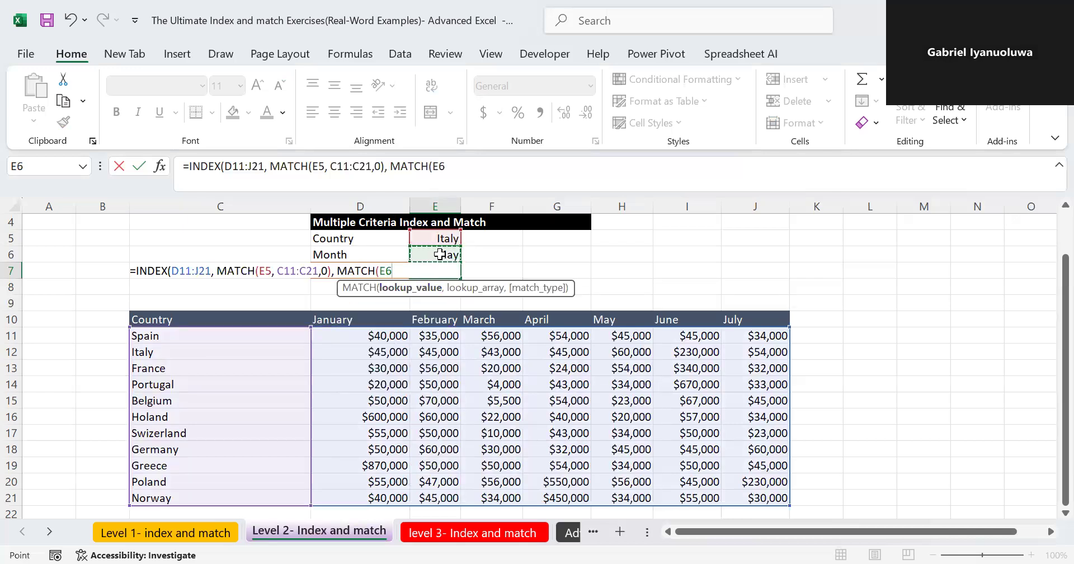
type(",")
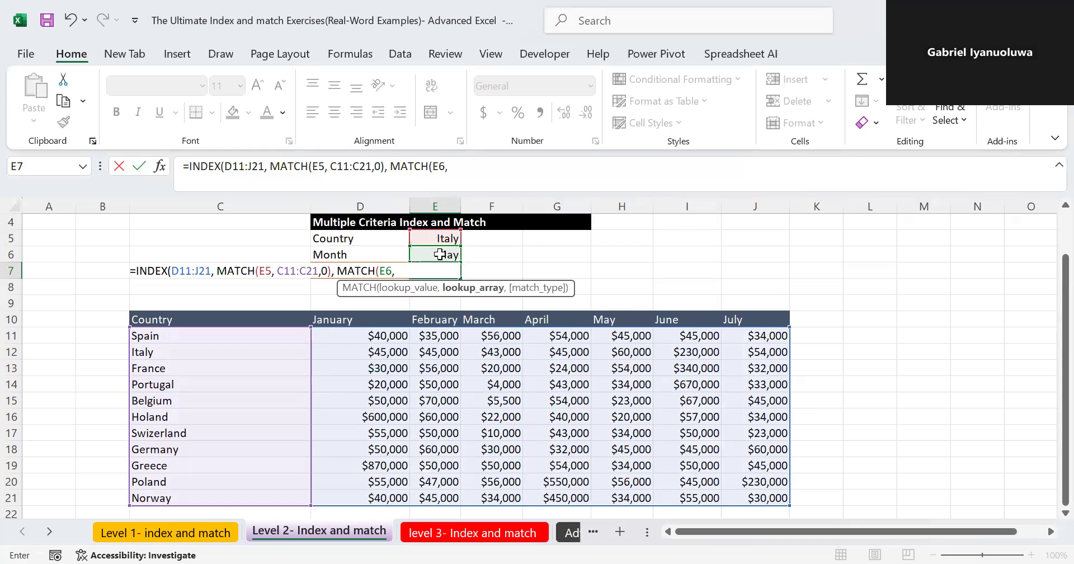
left_click(335, 317)
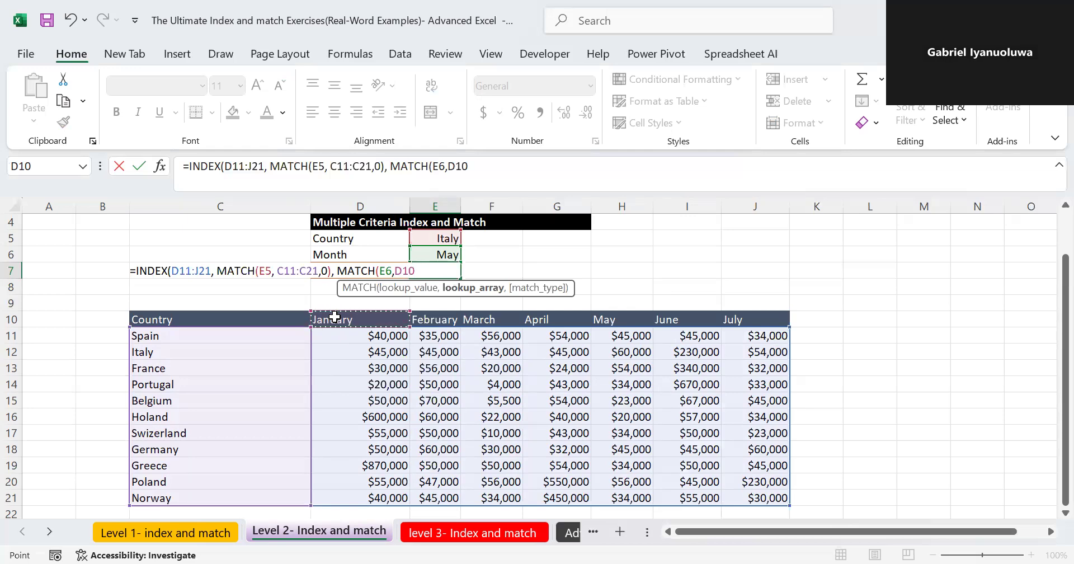
key("ctrl+shift+Right")
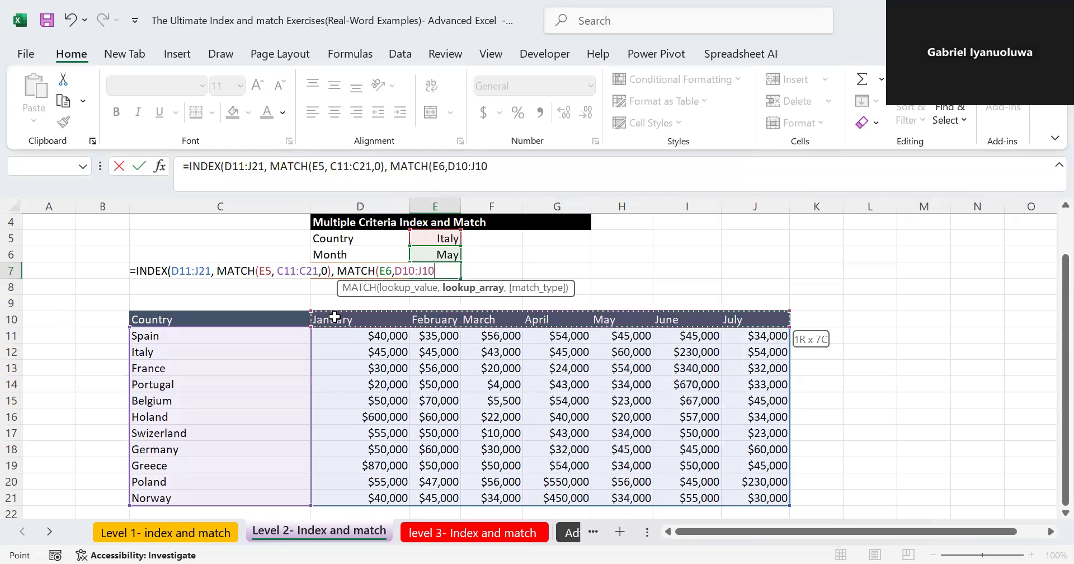
type(",0")
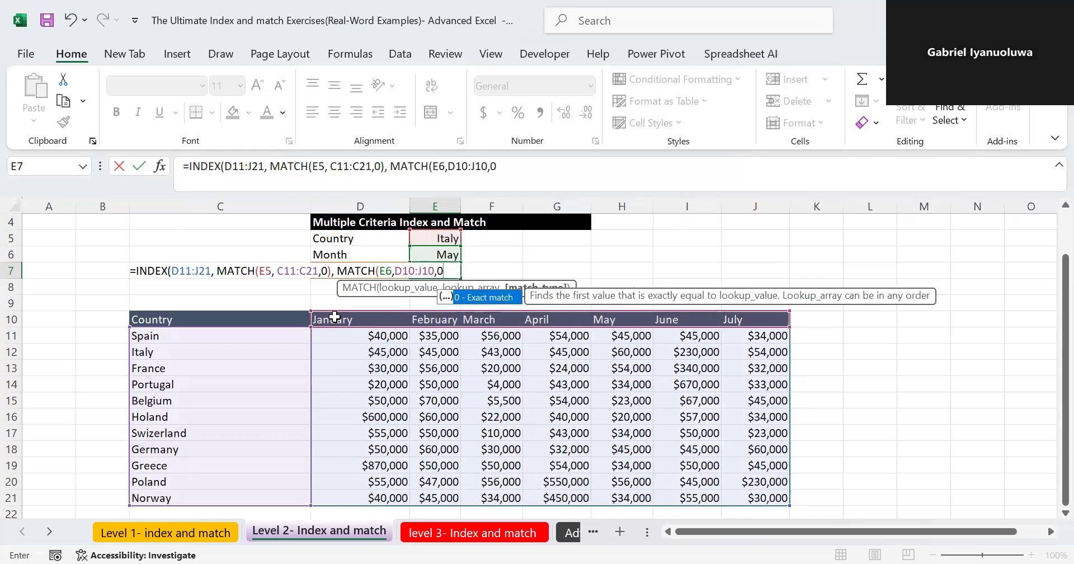
type("))")
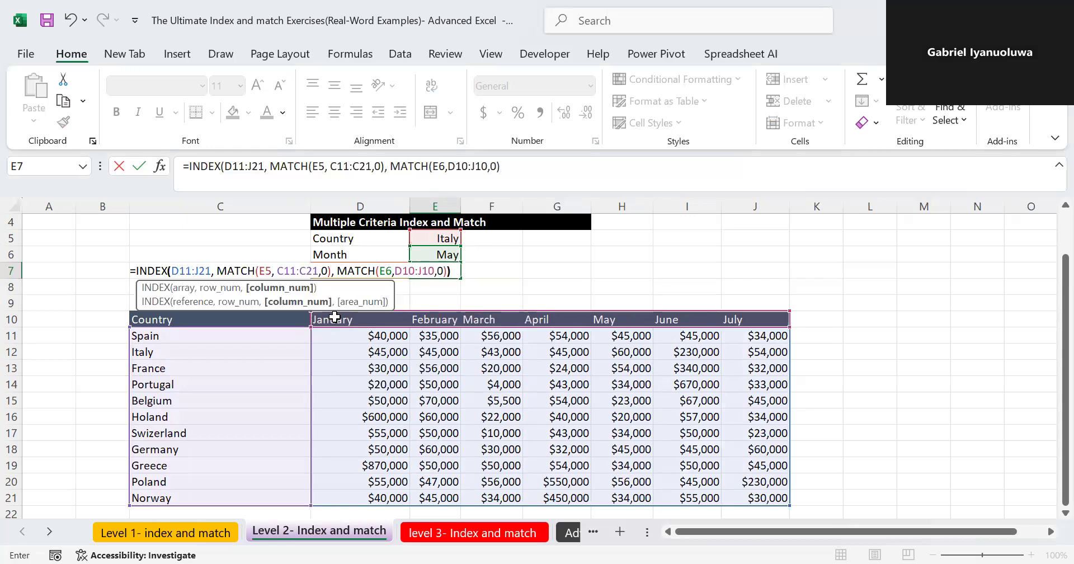
key("Return")
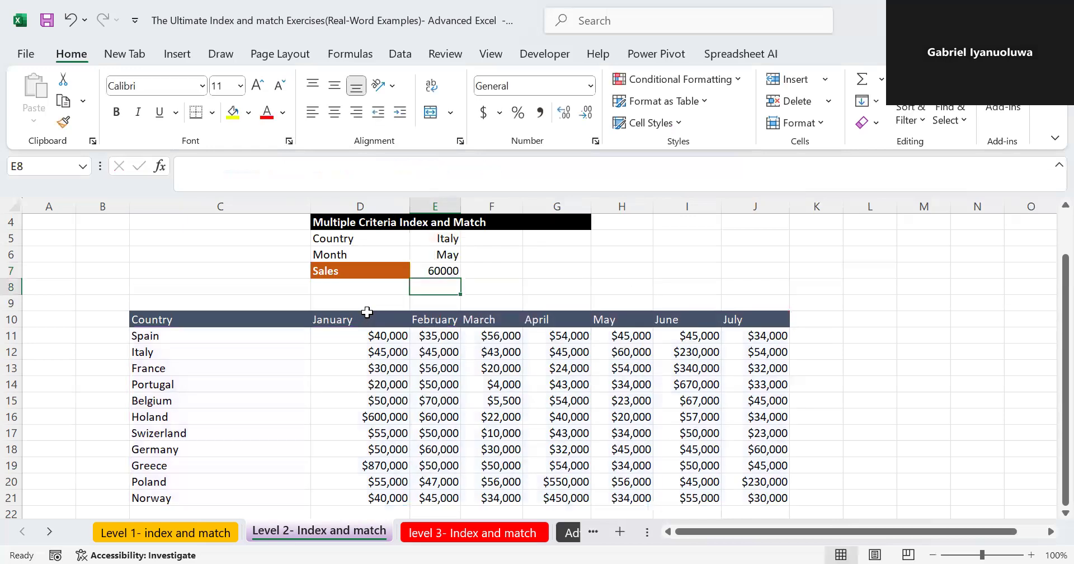
- Review the ranges and both MATCH arguments of the completed INDEX formula in E7
left_click(443, 268)
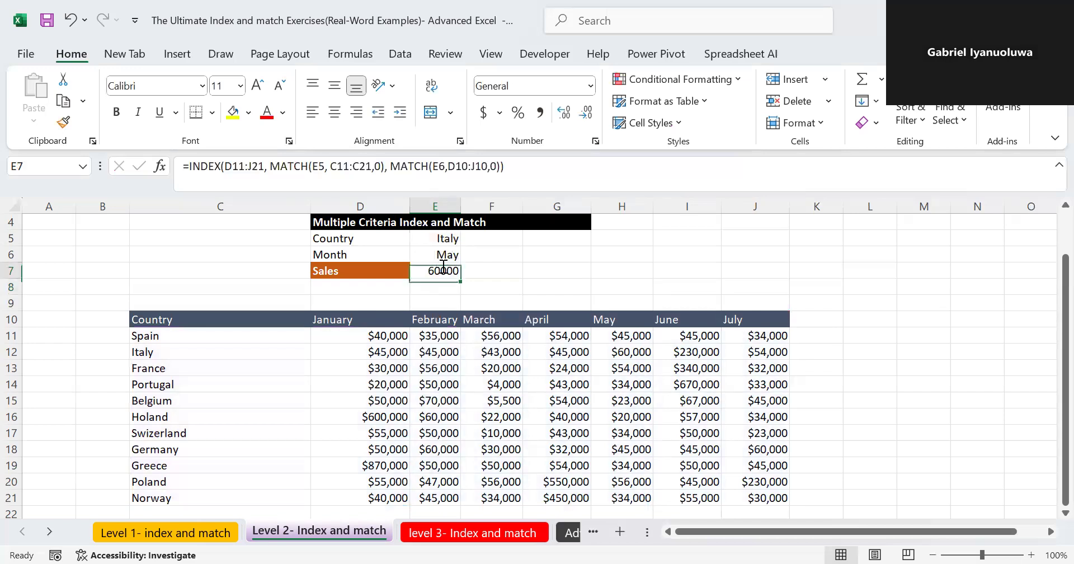
double_click(442, 267)
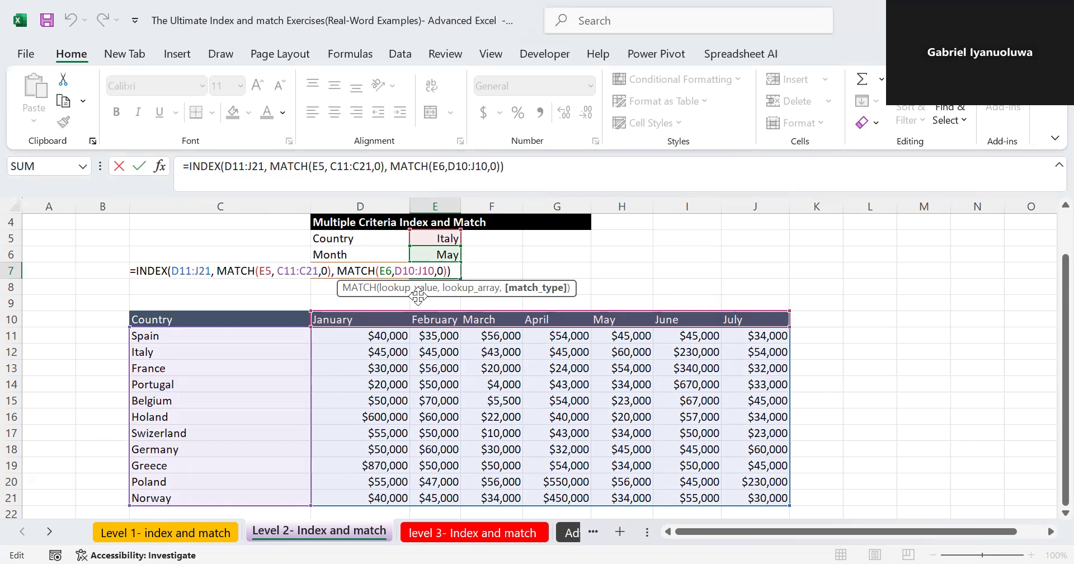
key("Return")
- Change the lookup country in E5 to France
double_click(447, 236)
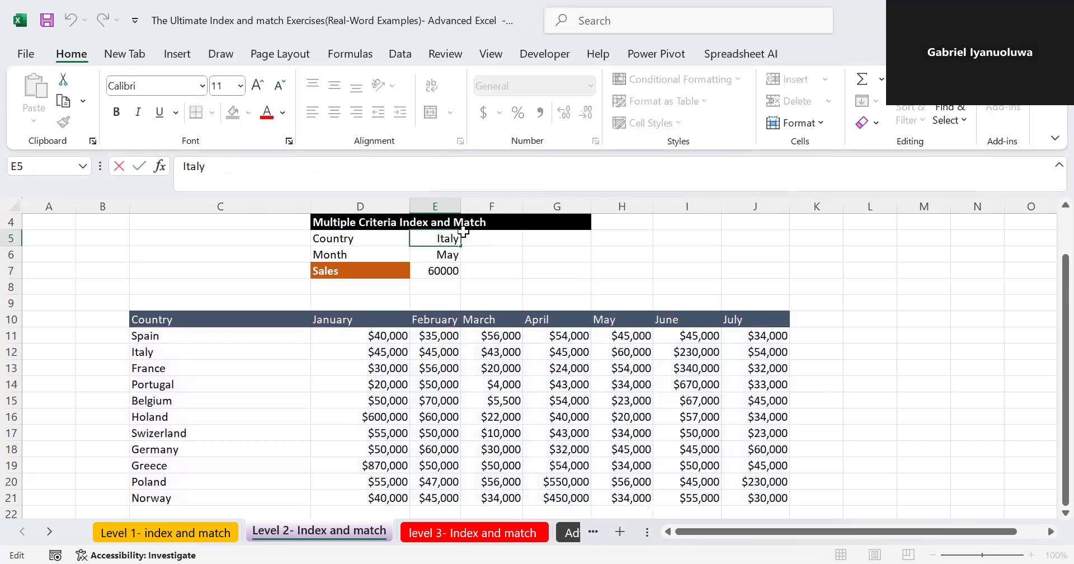
key("BackSpace")
key("BackSpace")
key("BackSpace")
key("BackSpace")
key("BackSpace")
type("France")
key("Return")
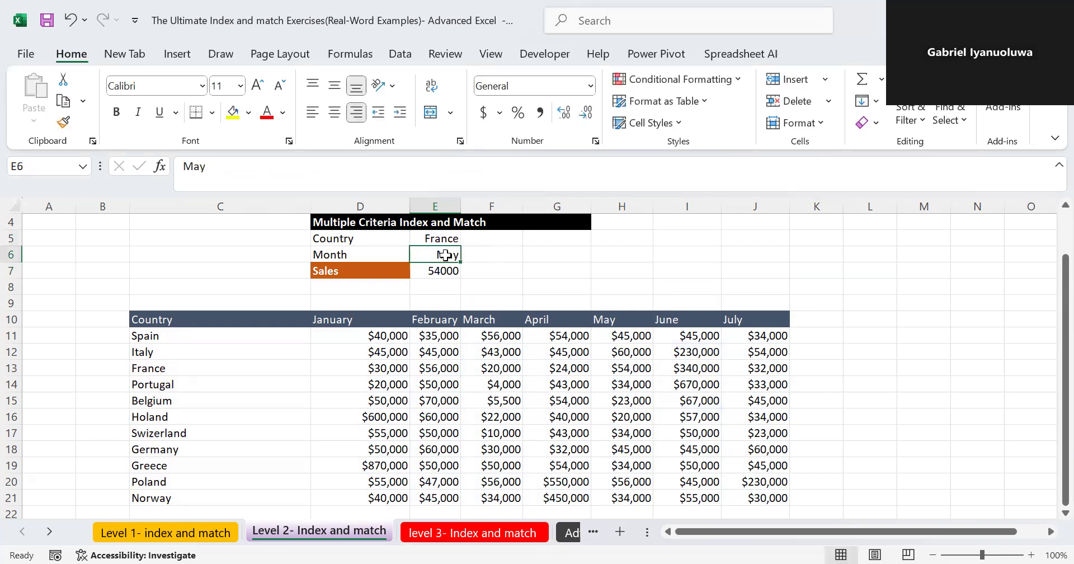
- Change the lookup month in E6 to June and check the references of the sales formula in E7
double_click(445, 255)
key("BackSpace")
key("BackSpace")
key("BackSpace")
type("June")
key("Return")
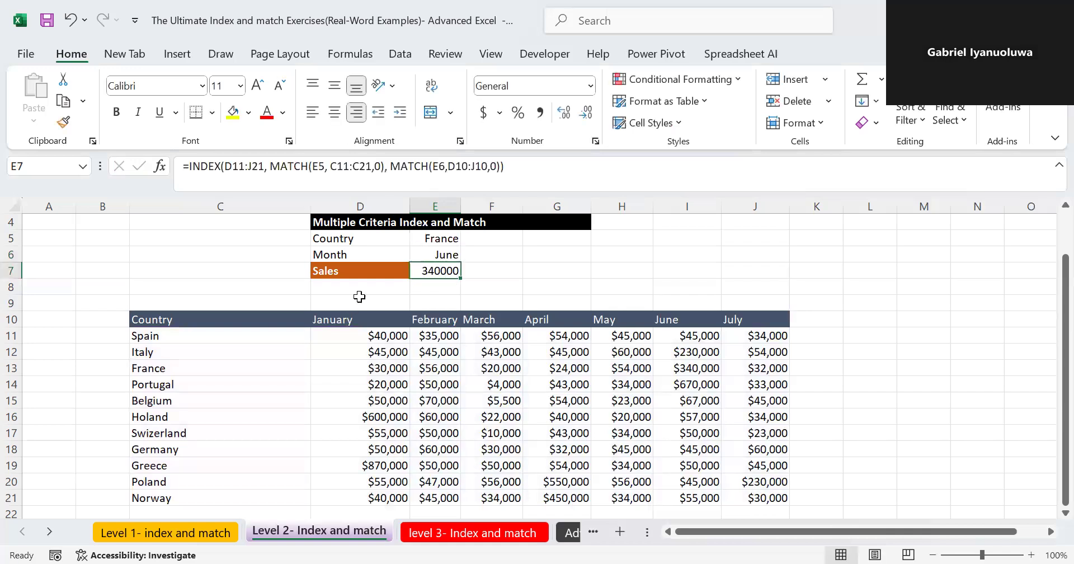
double_click(432, 271)
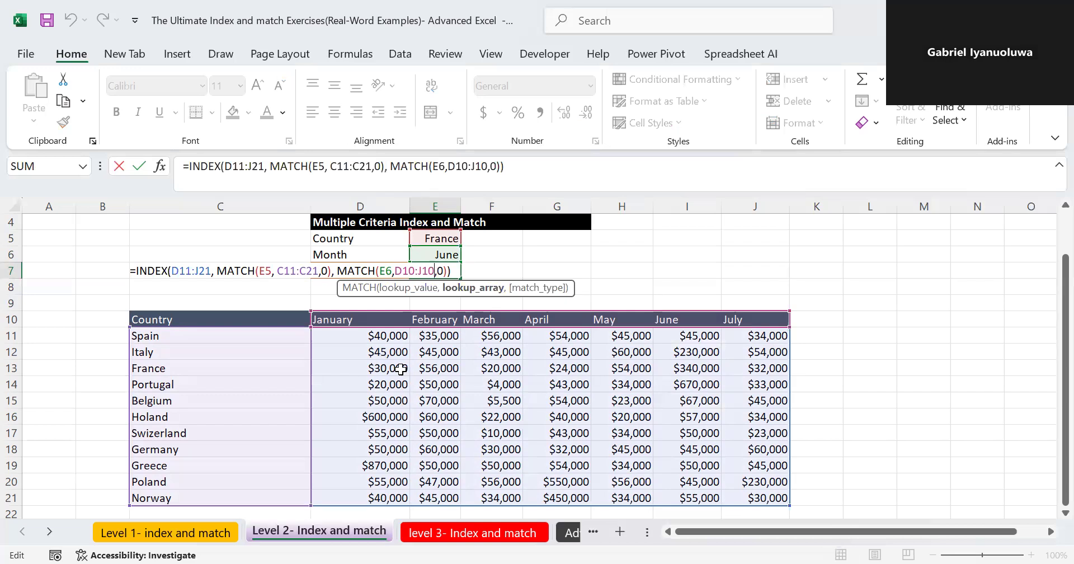
key("Return")
- On the Advanced index and match sheet, start an INDEX formula in D7 with D11:L21 as its array
left_click(570, 533)
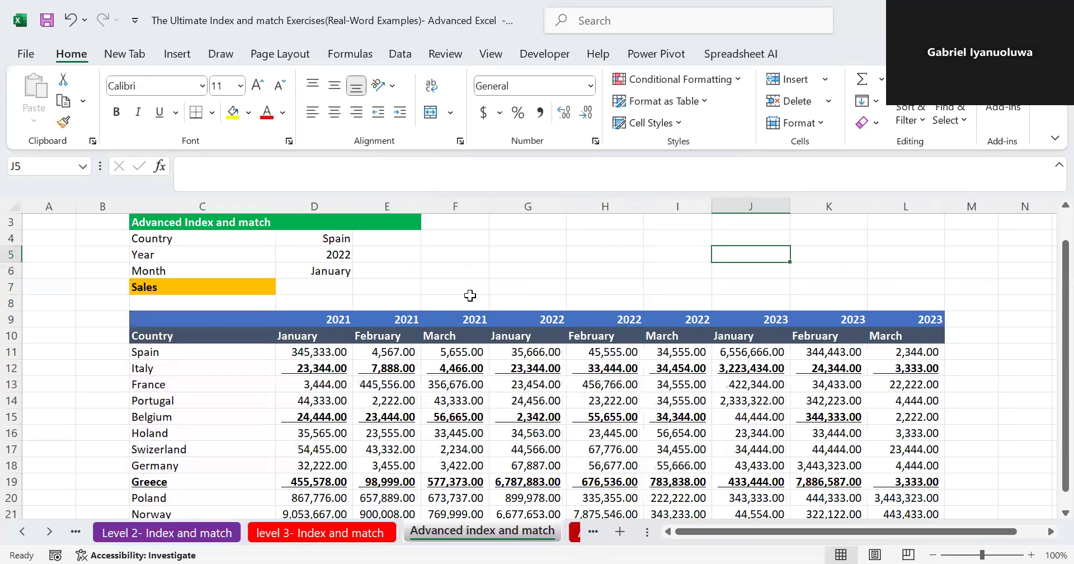
left_click(324, 282)
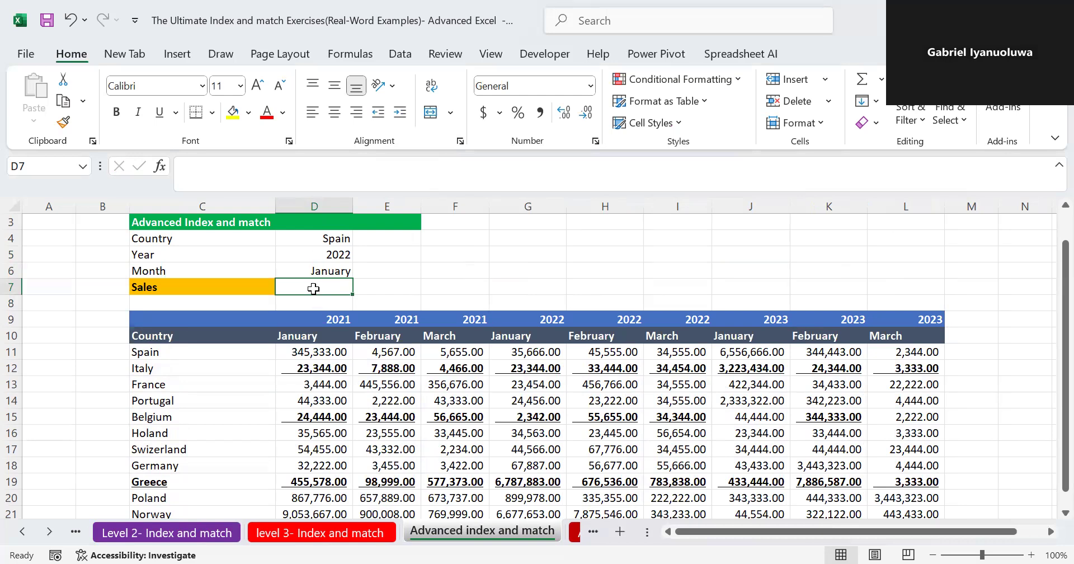
type("=")
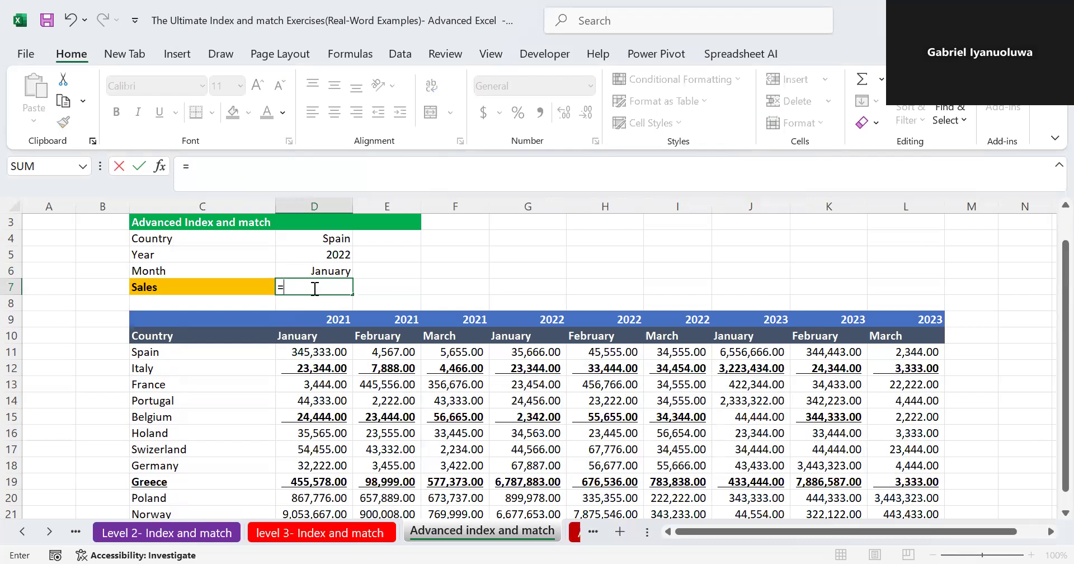
type("in")
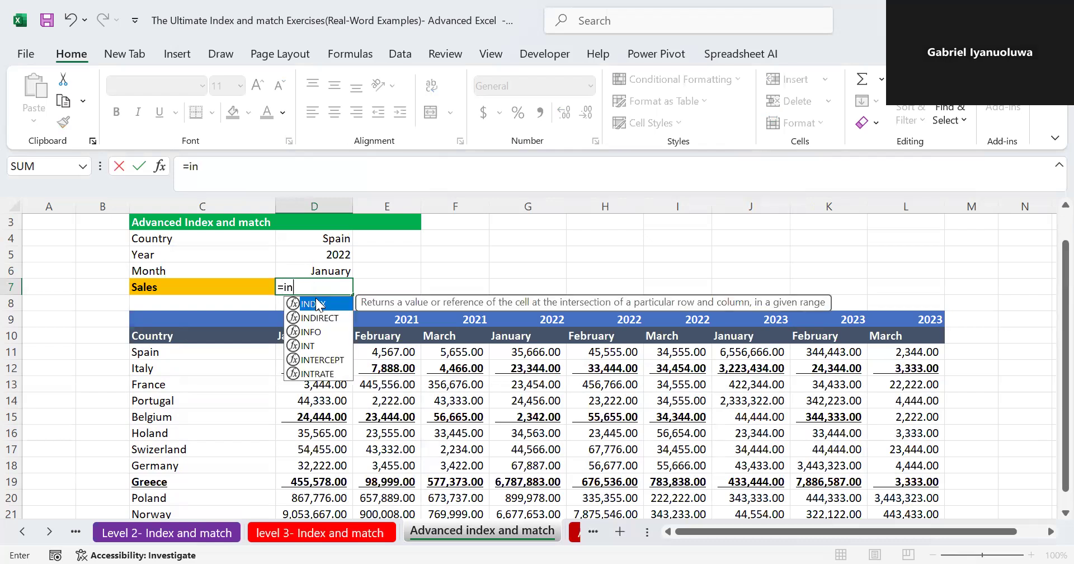
key("Tab")
left_click(320, 349)
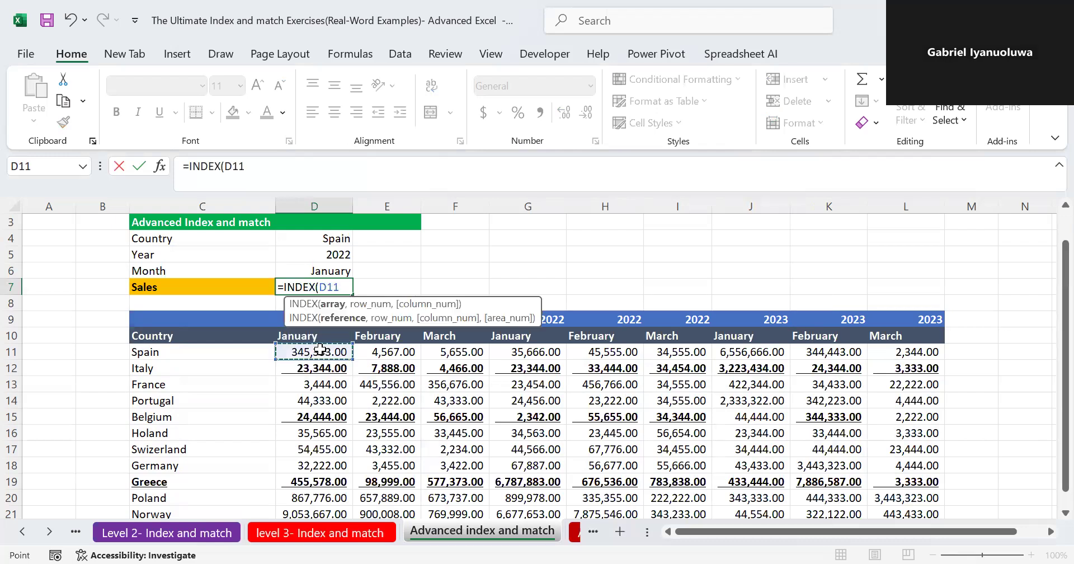
key("ctrl+shift+Down")
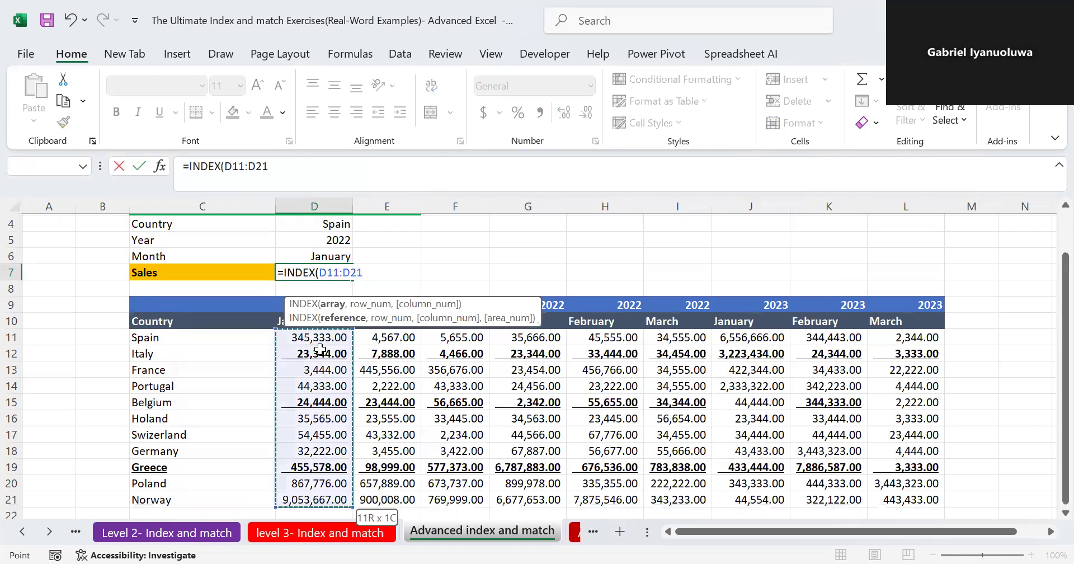
key("ctrl+shift+Right")
type(",")
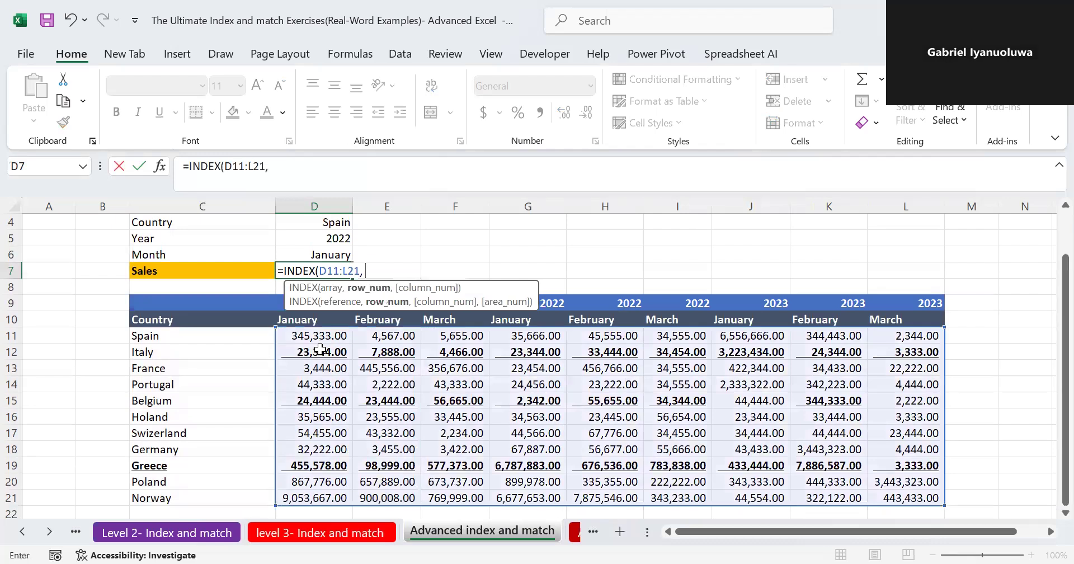
type(" mat")
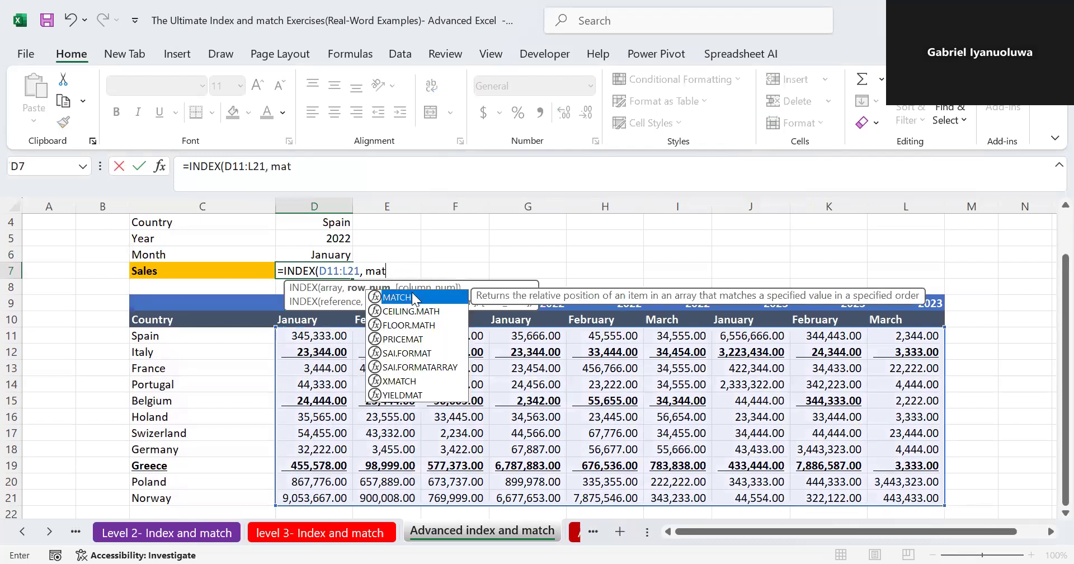
- Add MATCH(D4, C11:C21, 0) as the row argument of the D7 formula to find the country's row
double_click(409, 297)
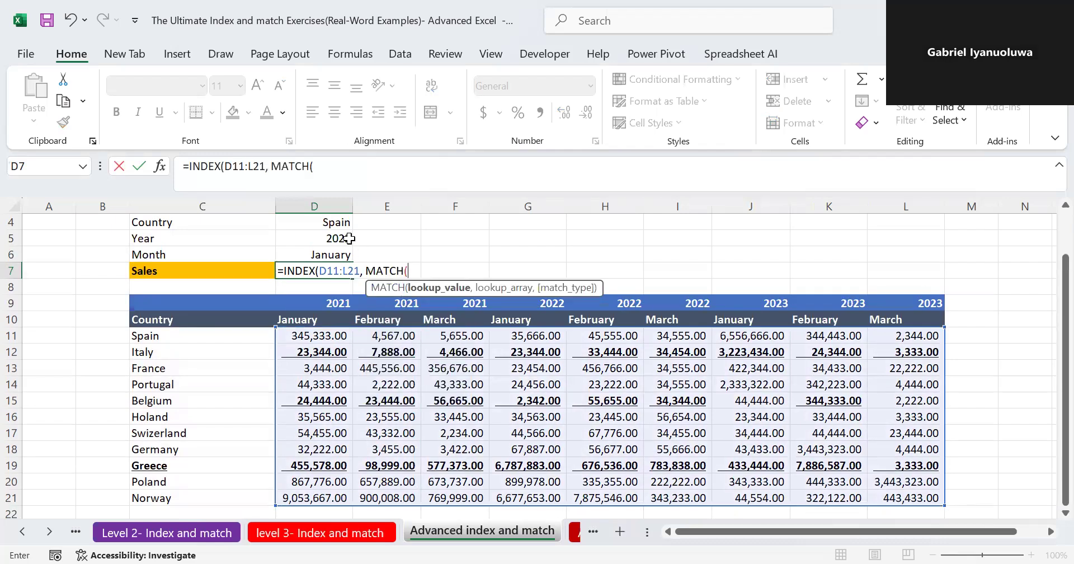
left_click(336, 224)
type(",")
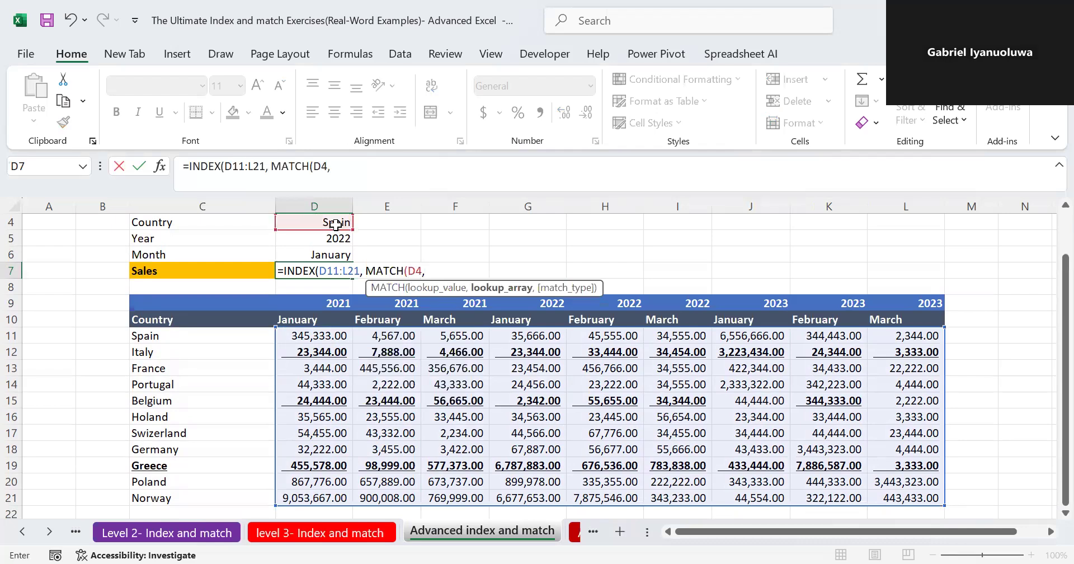
left_click(160, 339)
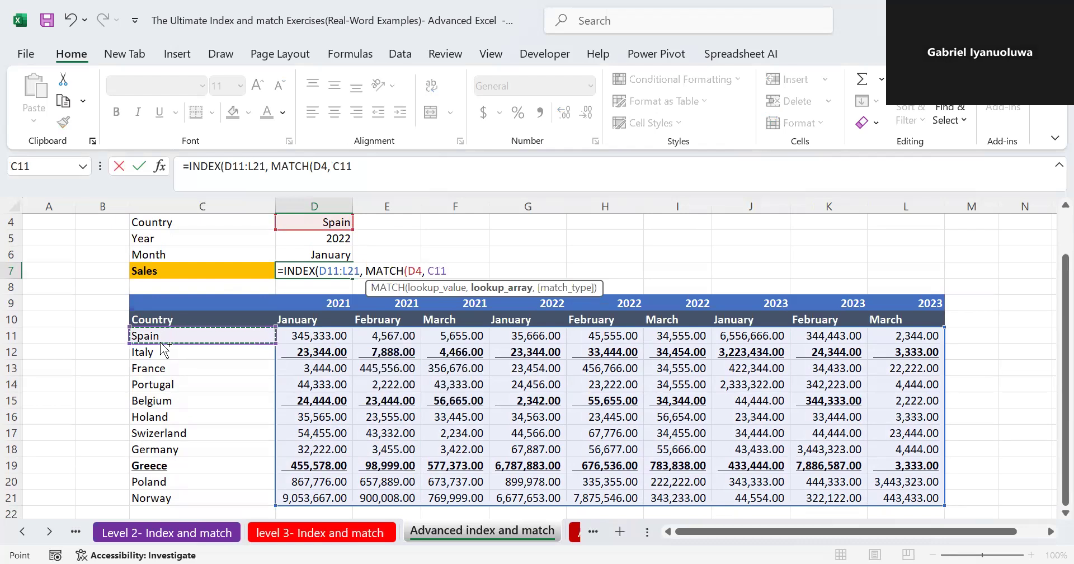
key("ctrl+shift+Down")
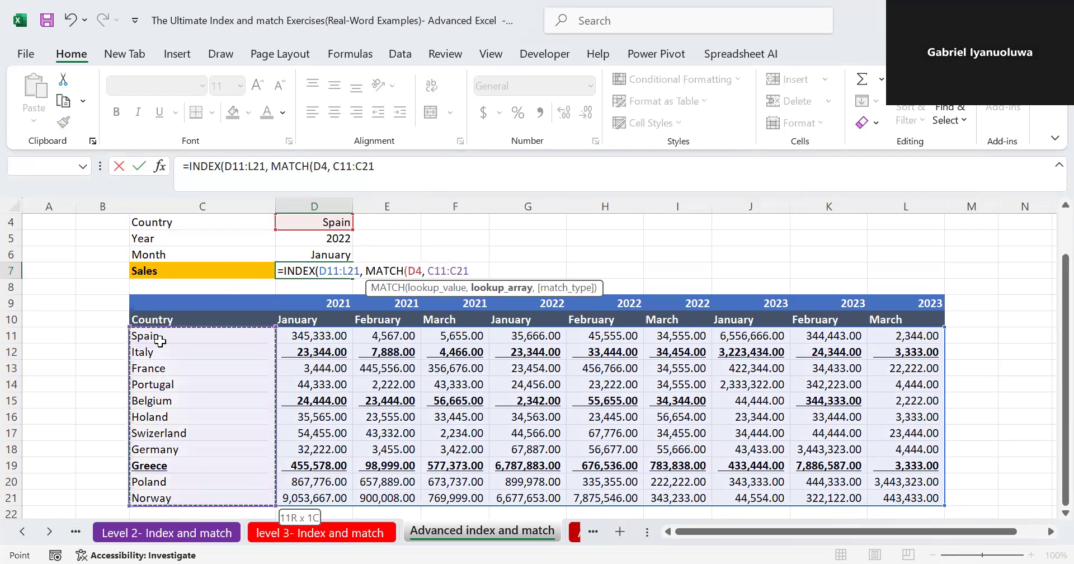
type(", ")
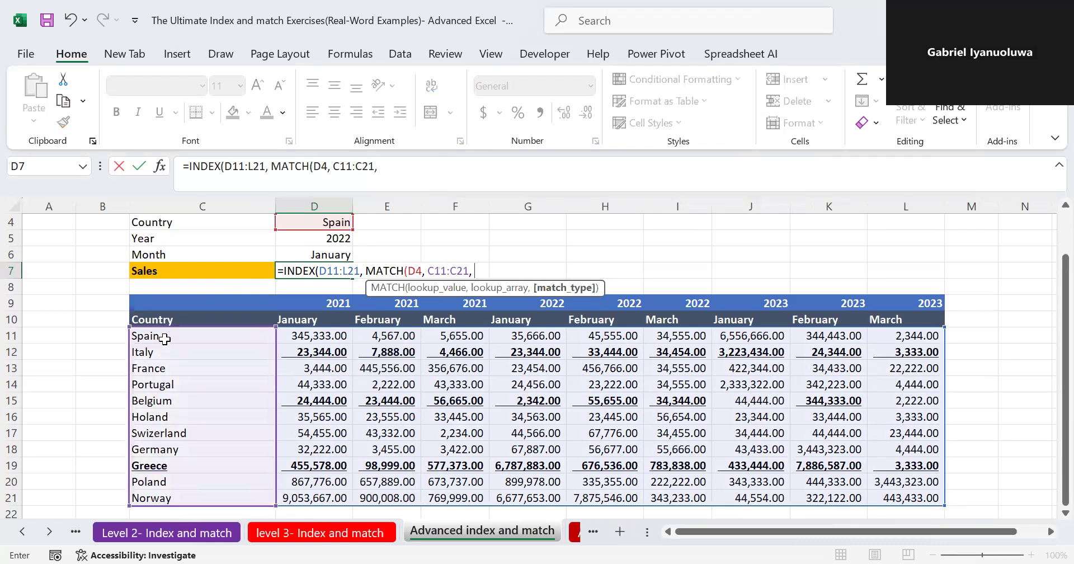
type("0")
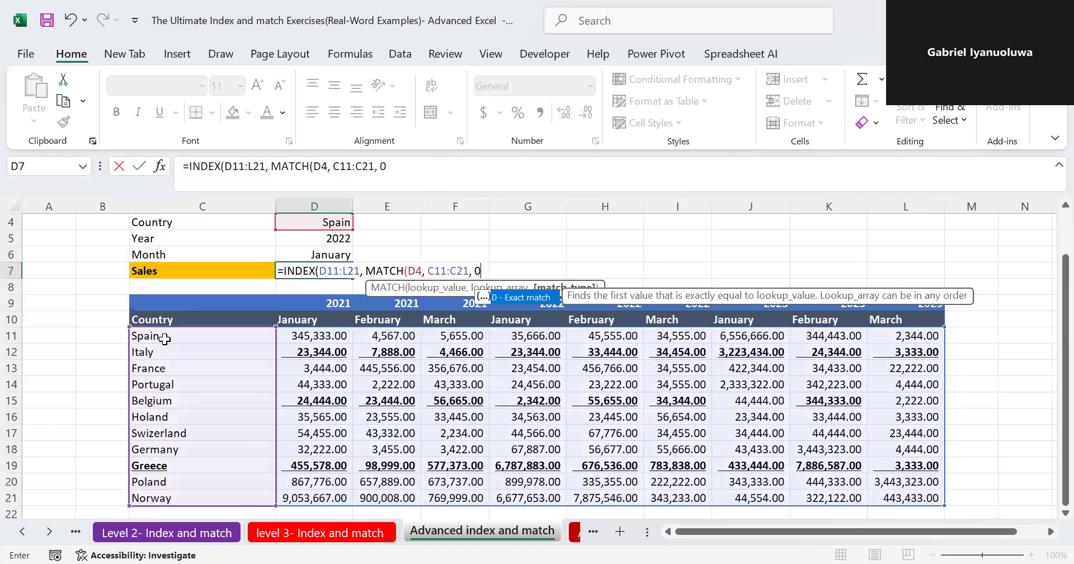
type("), m")
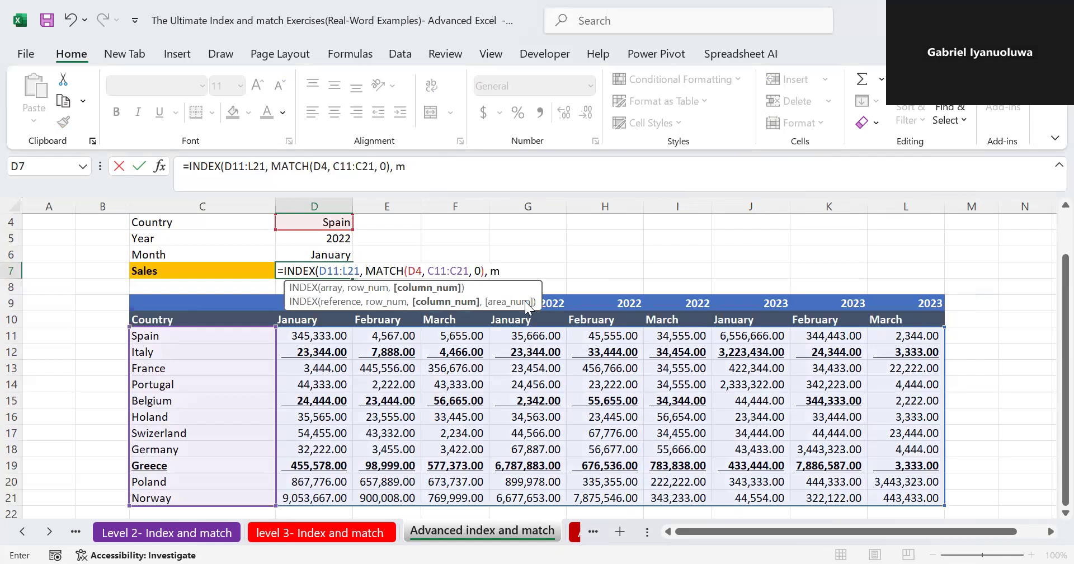
type("at")
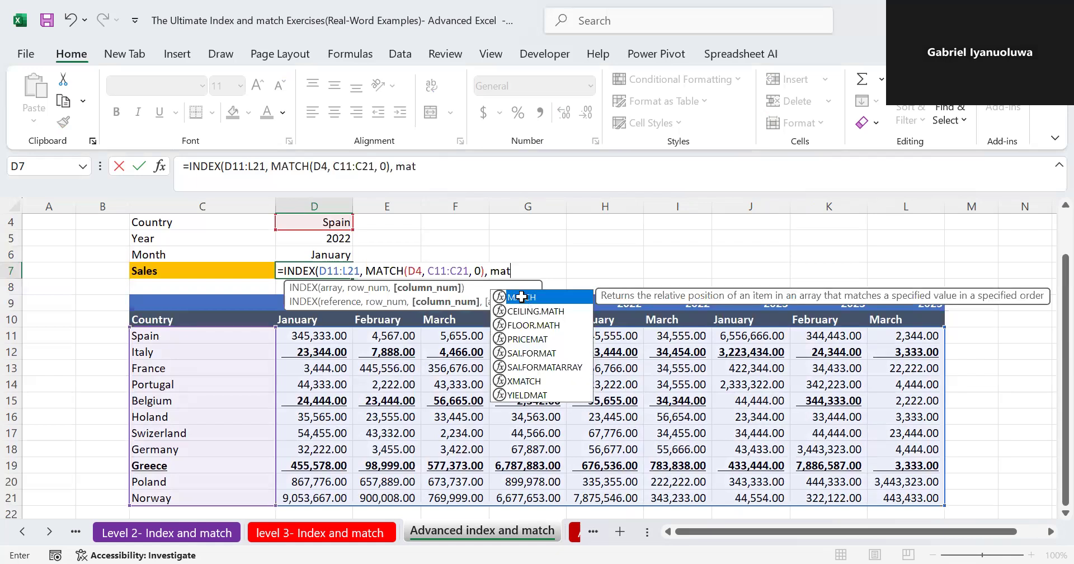
- Add MATCH(D5, D9:L9,0) after the row argument of the D7 formula to match the year
double_click(523, 299)
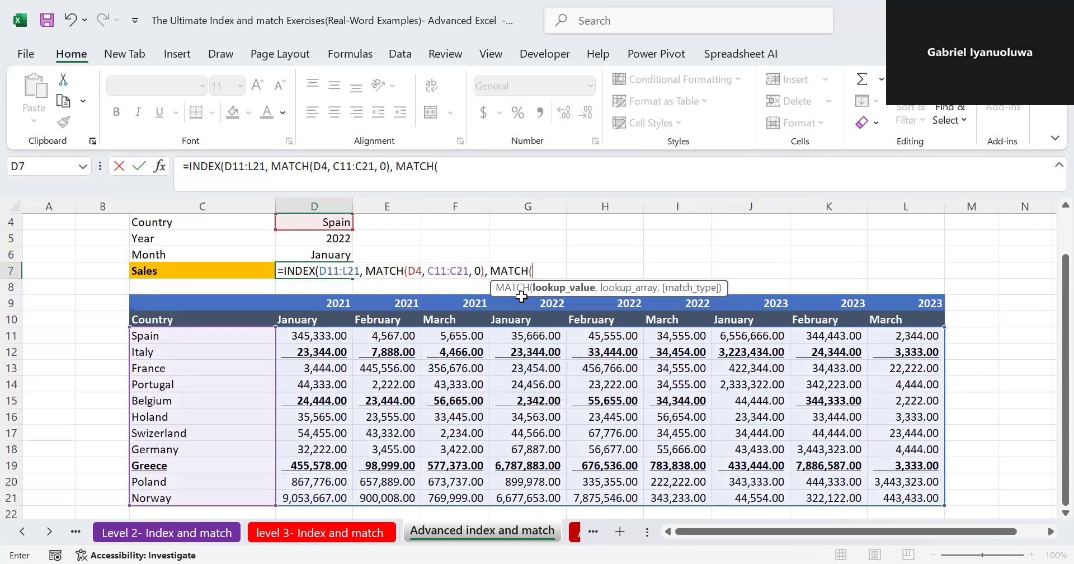
left_click(326, 239)
type(",")
left_click(312, 304)
key("ctrl+shift+Right")
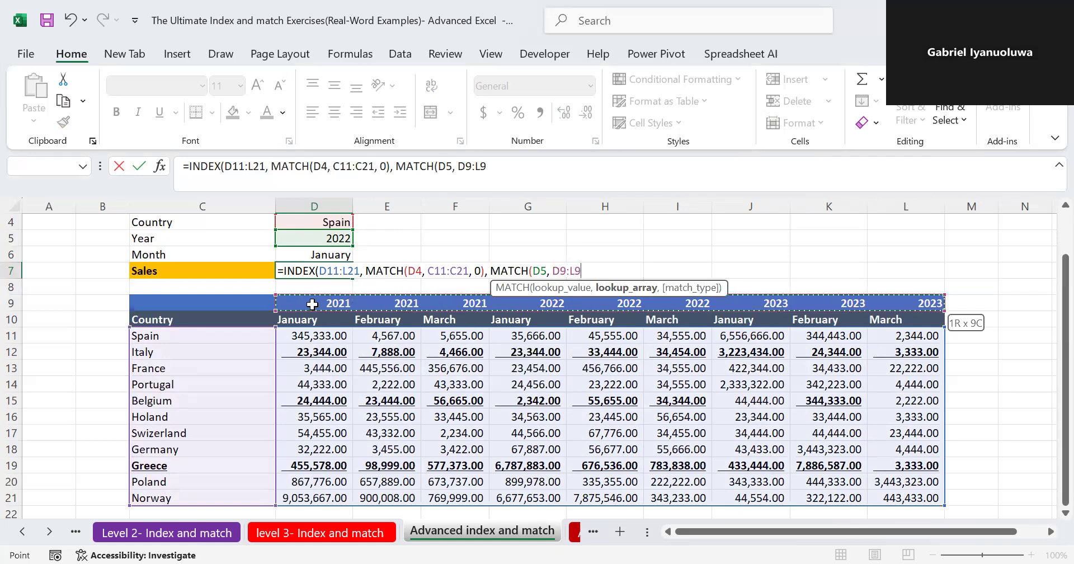
type(",0),")
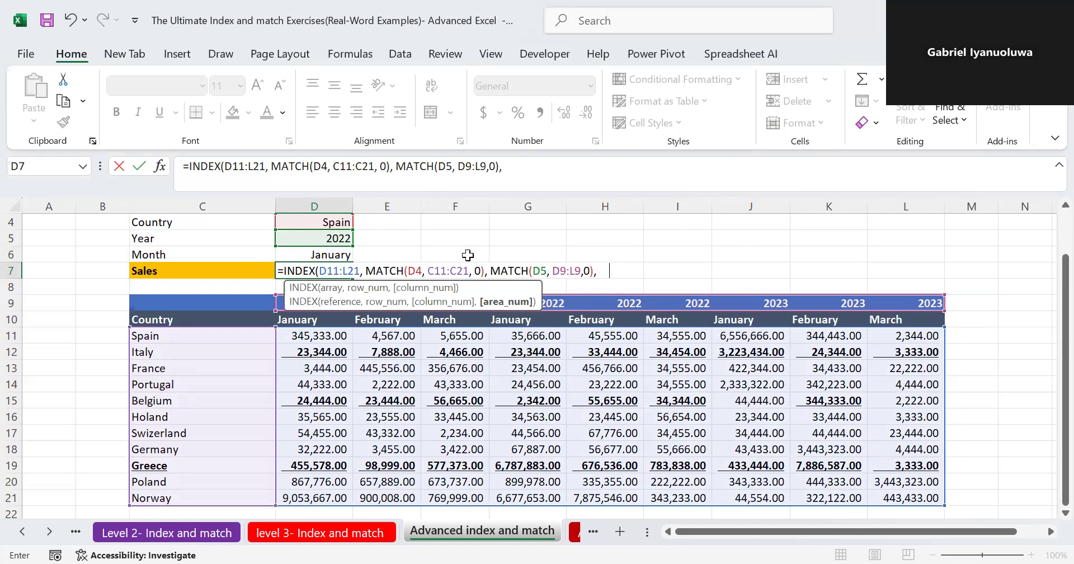
- Try completing the D7 formula with a third MATCH(D6, D10:L10,0) for the month, passed as a separate argument
type("ma")
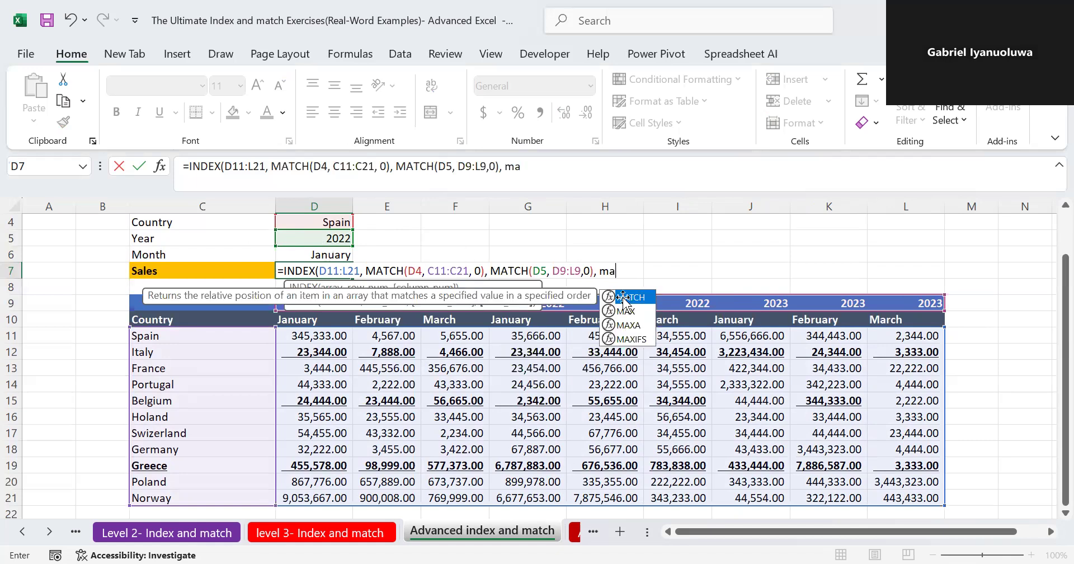
key("Tab")
left_click(321, 253)
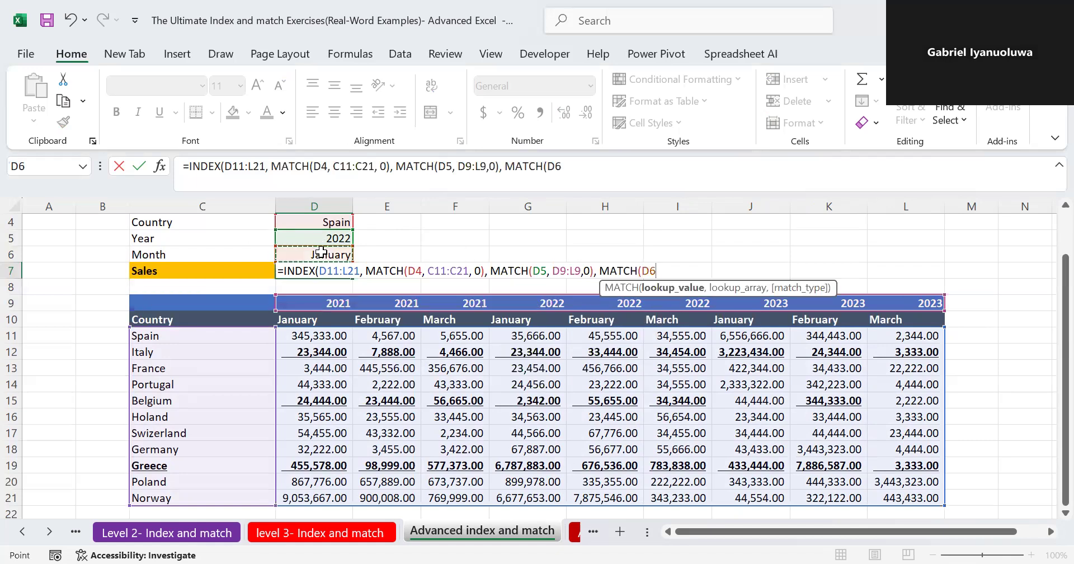
type(",")
left_click(290, 319)
key("ctrl+shift+Right")
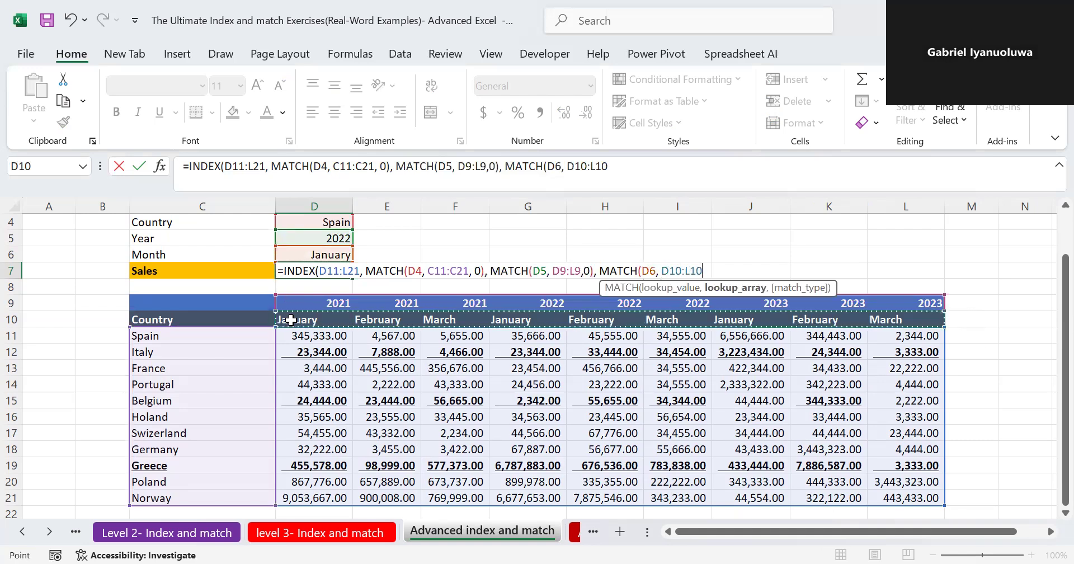
type(",")
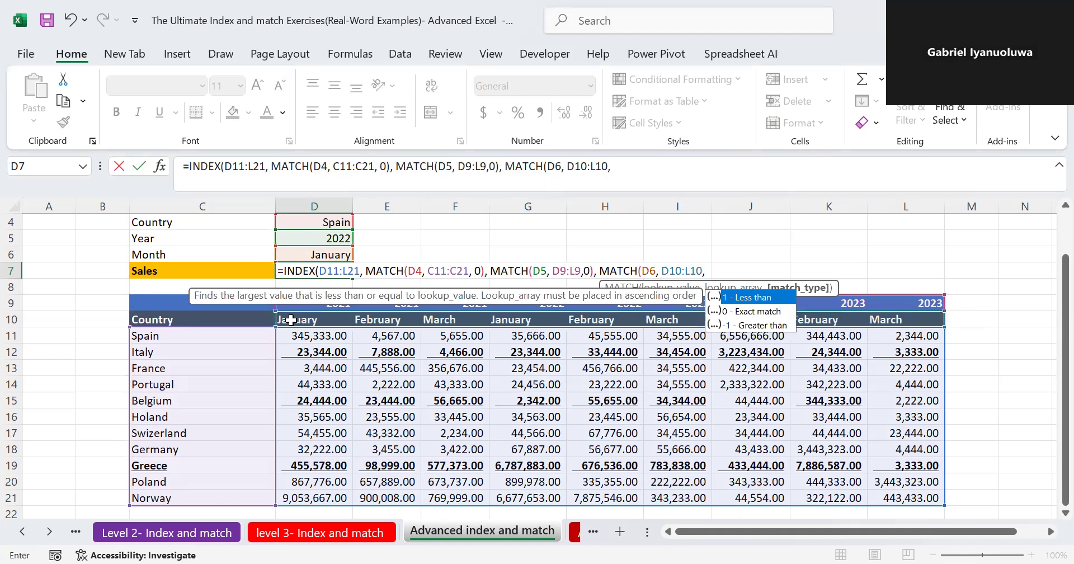
type("0")
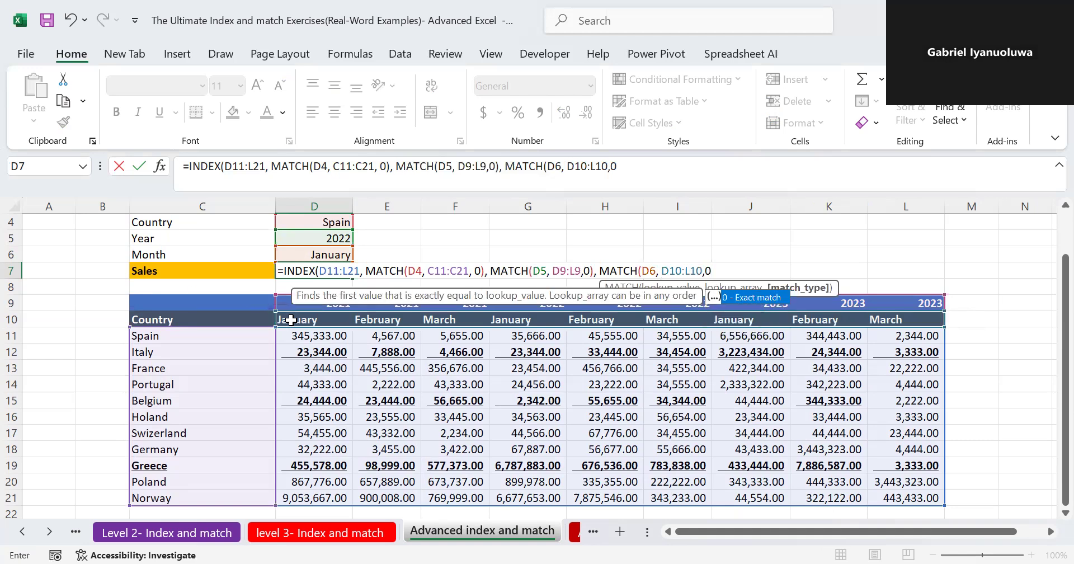
type("))")
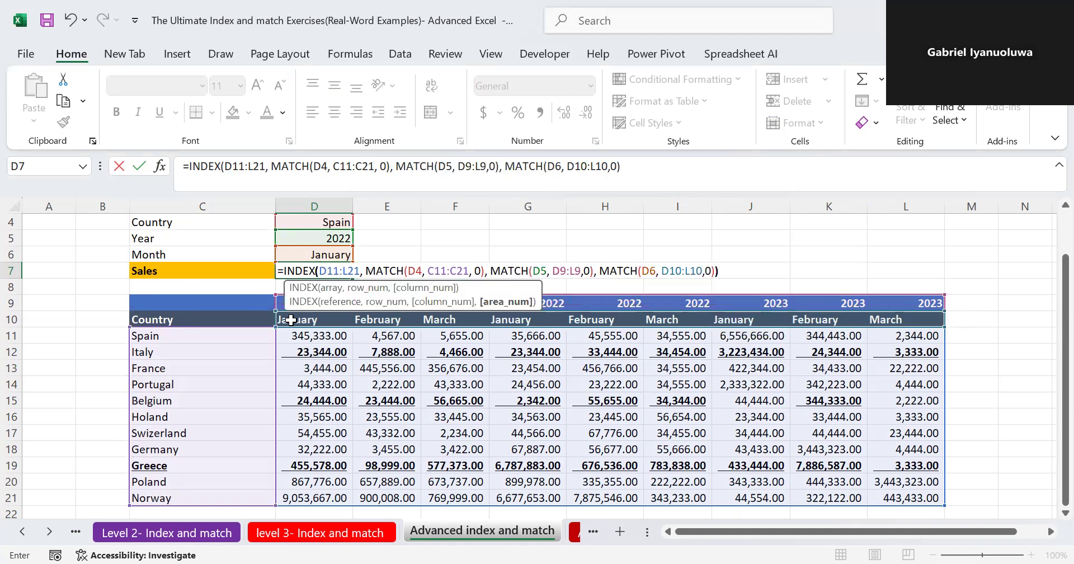
key("Return")
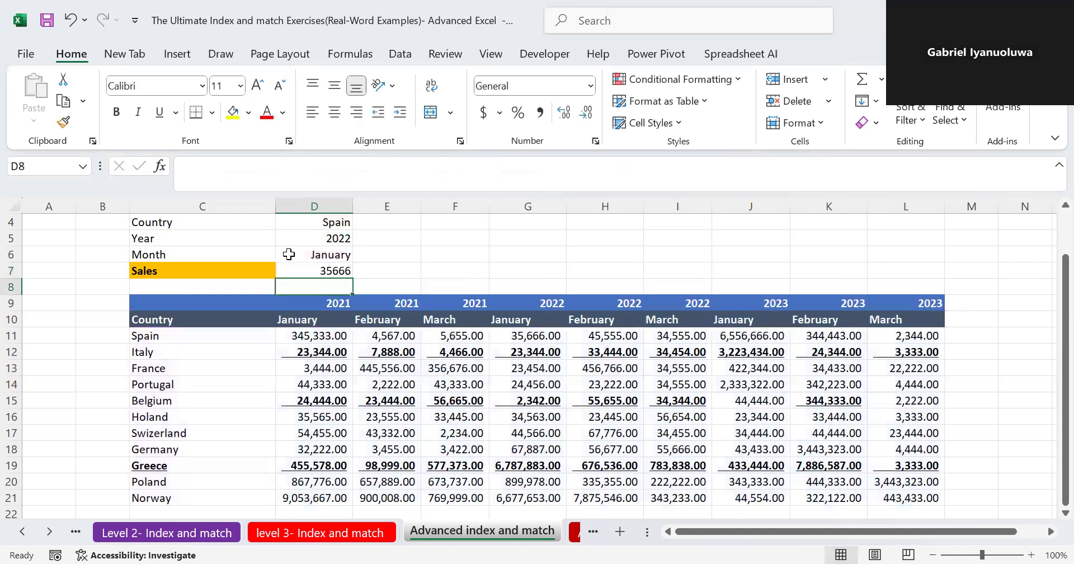
- Clear the arguments of the D7 formula back to =INDEX( and select D11:L21 as its array again
double_click(322, 272)
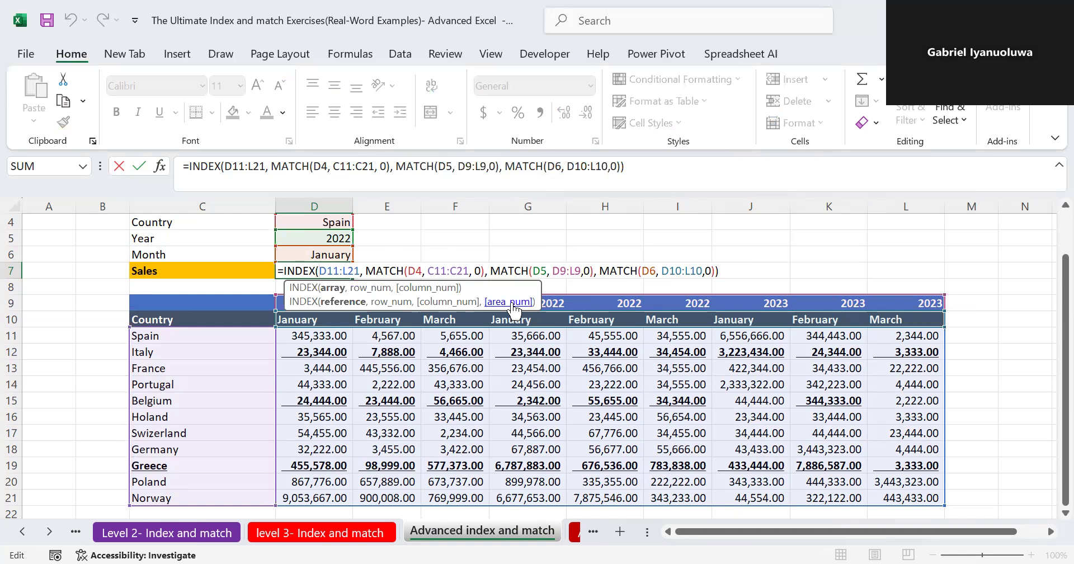
left_click(732, 270)
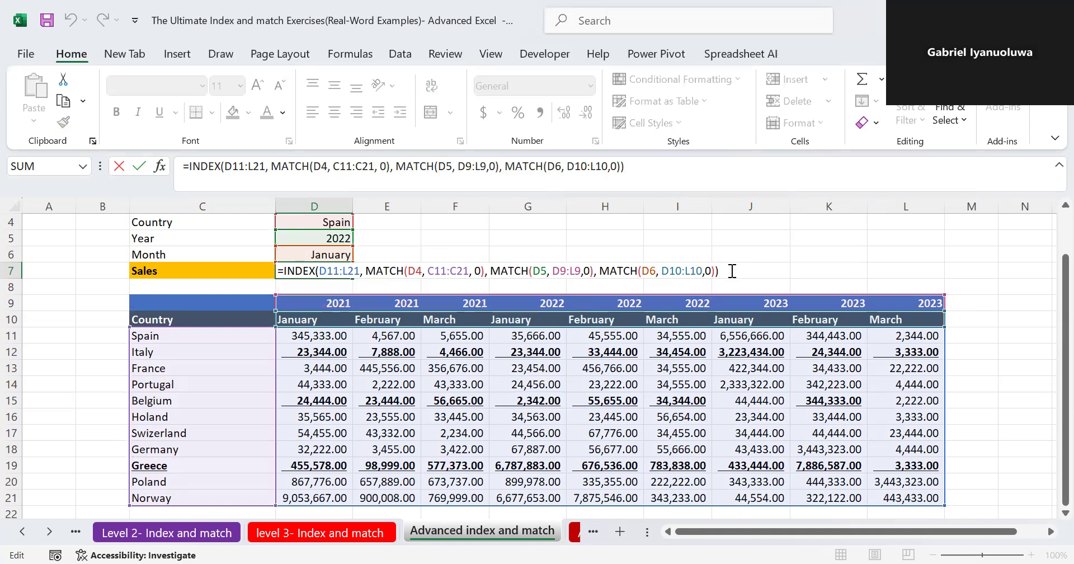
key("BackSpace")
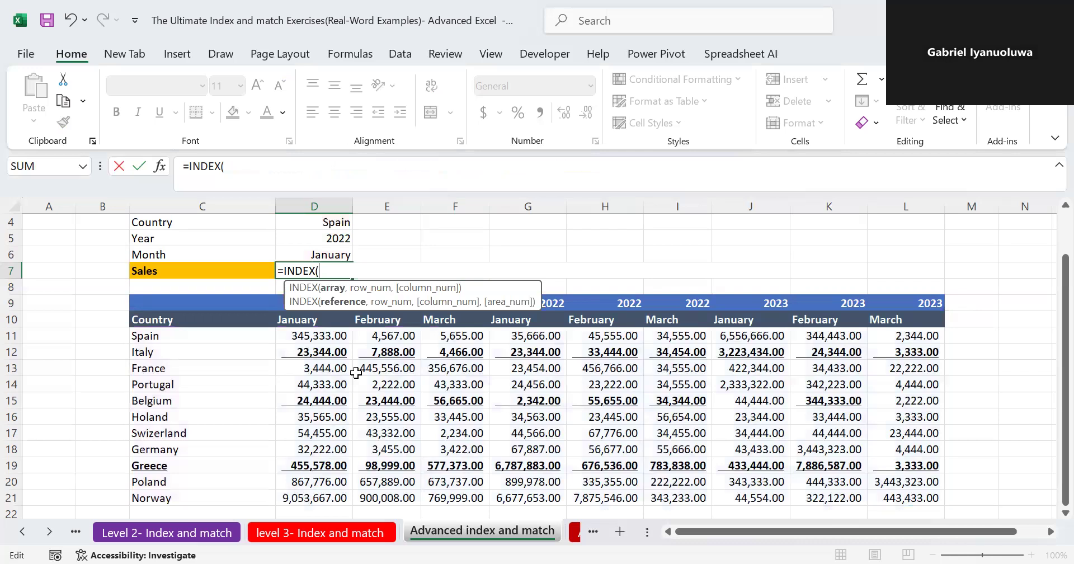
left_click(314, 335)
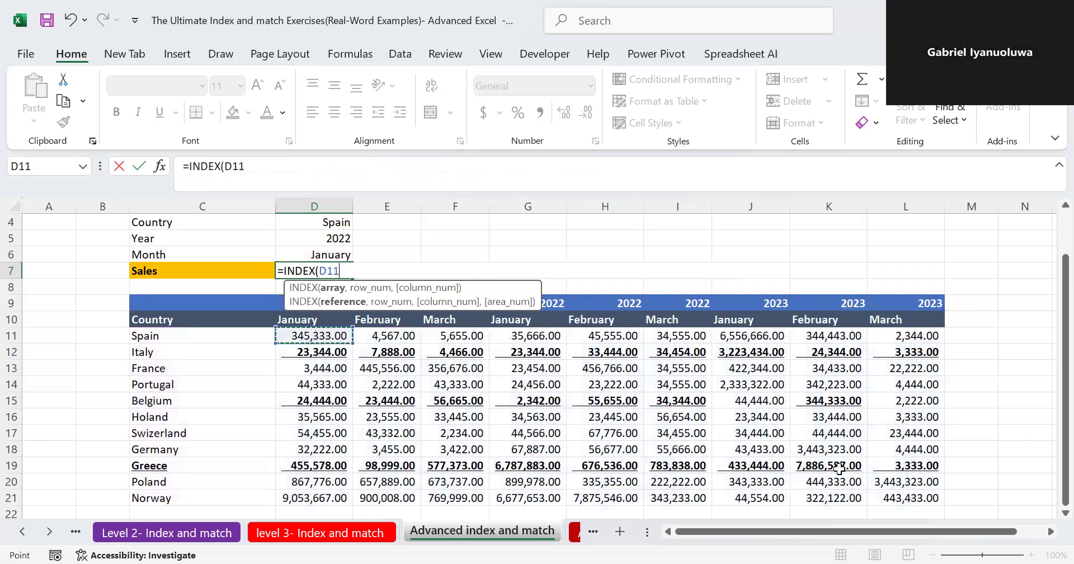
left_click(894, 498, "shift")
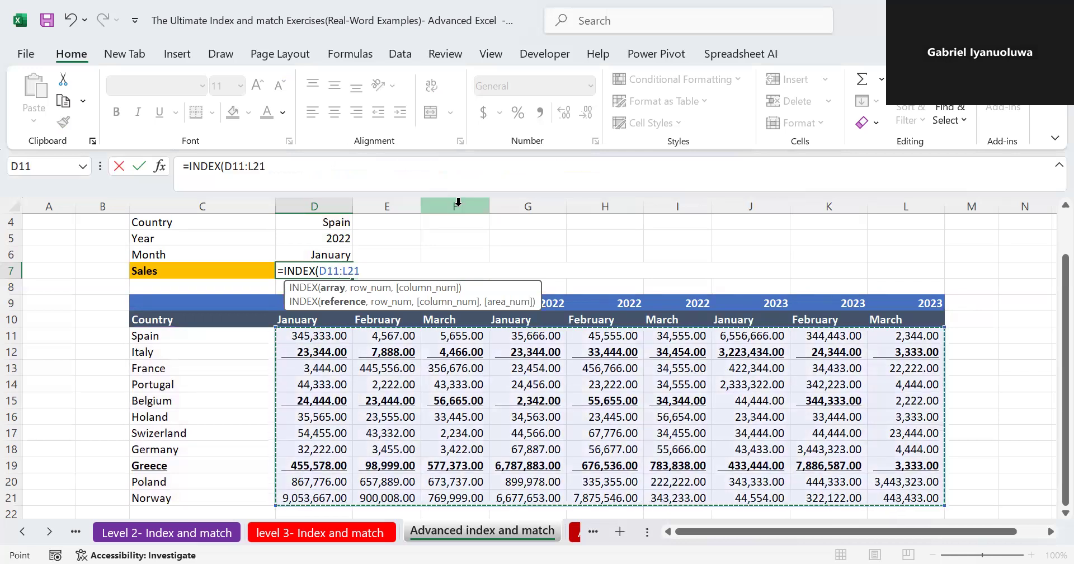
type(",")
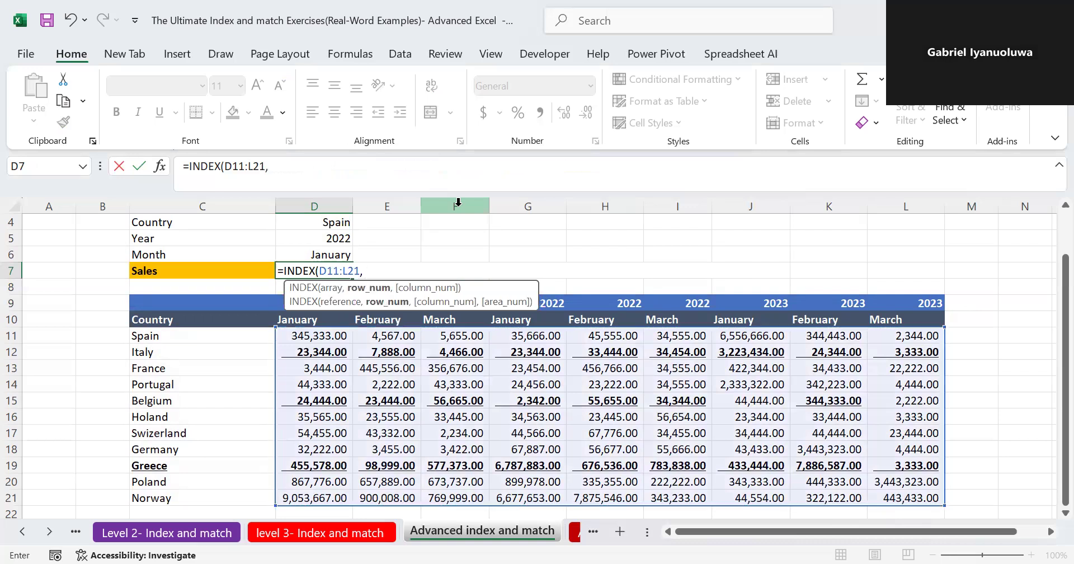
type(" mat")
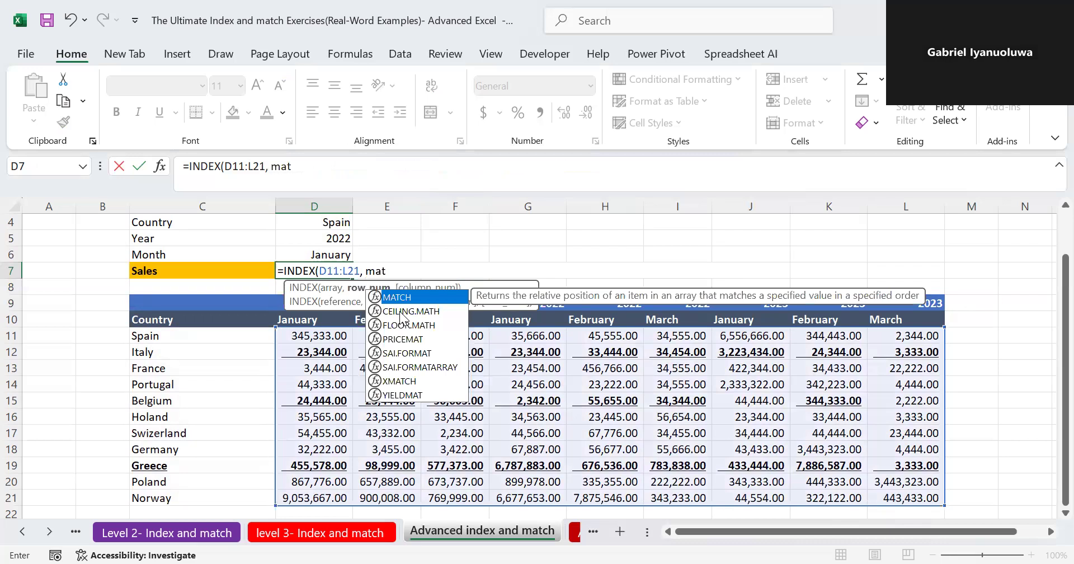
- Add MATCH(D4, C11:C21,0) as the row argument of the D7 formula to locate the country
key("Tab")
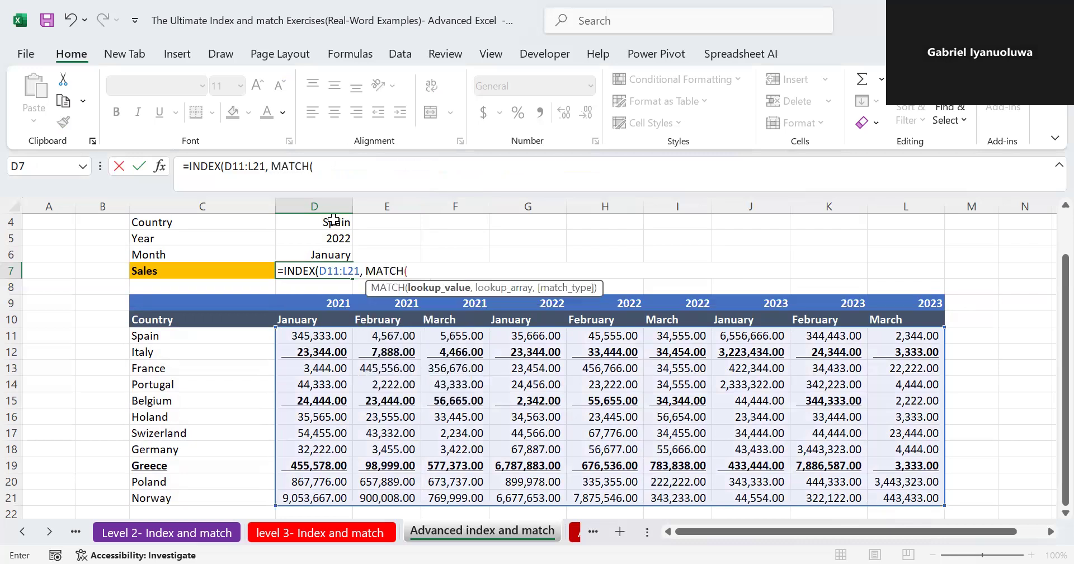
left_click(332, 219)
type(",")
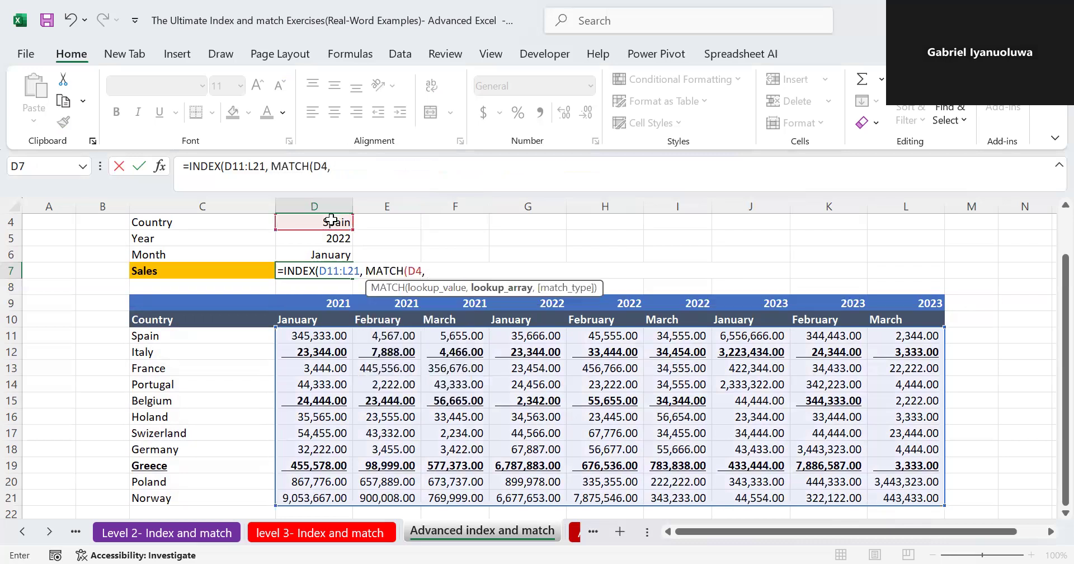
left_click(167, 338)
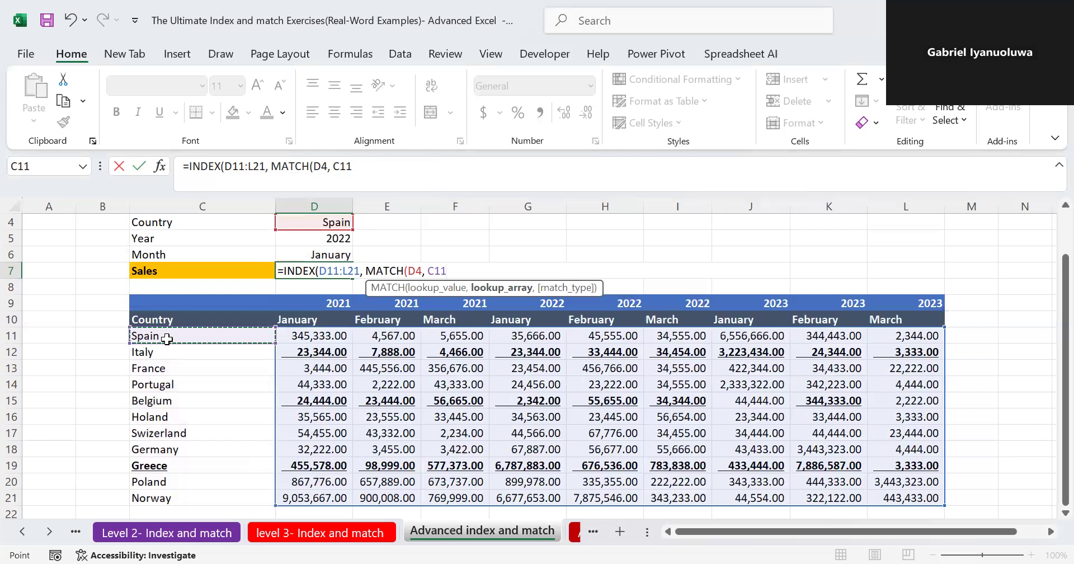
key("ctrl+shift+Down")
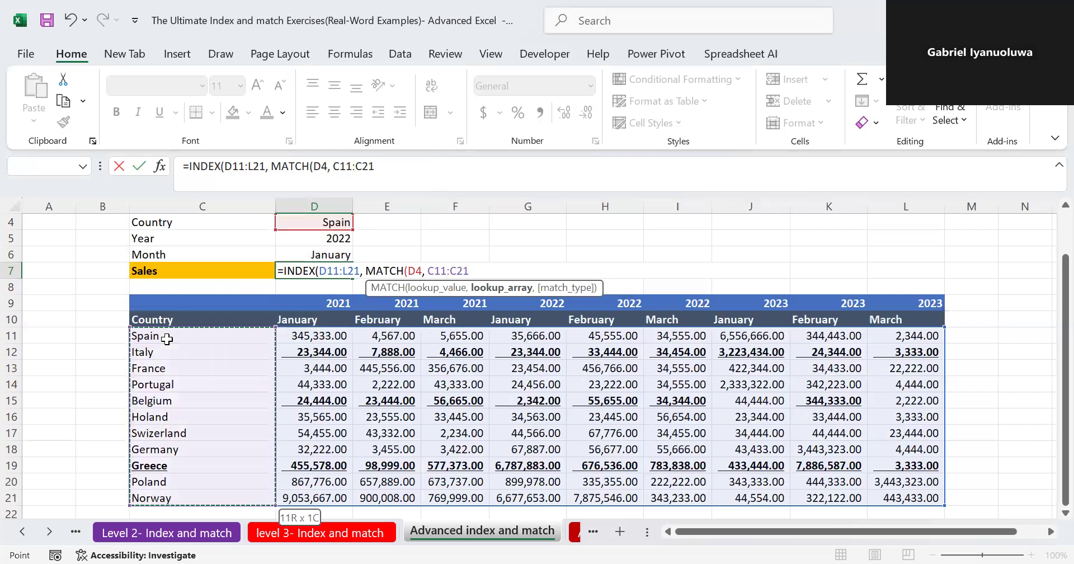
type(",0")
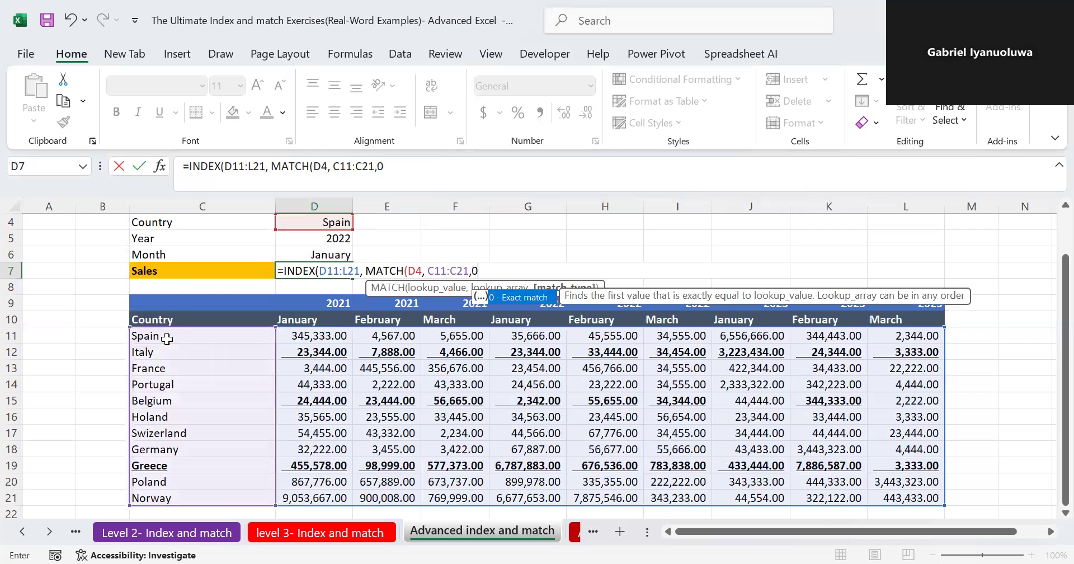
type("), ")
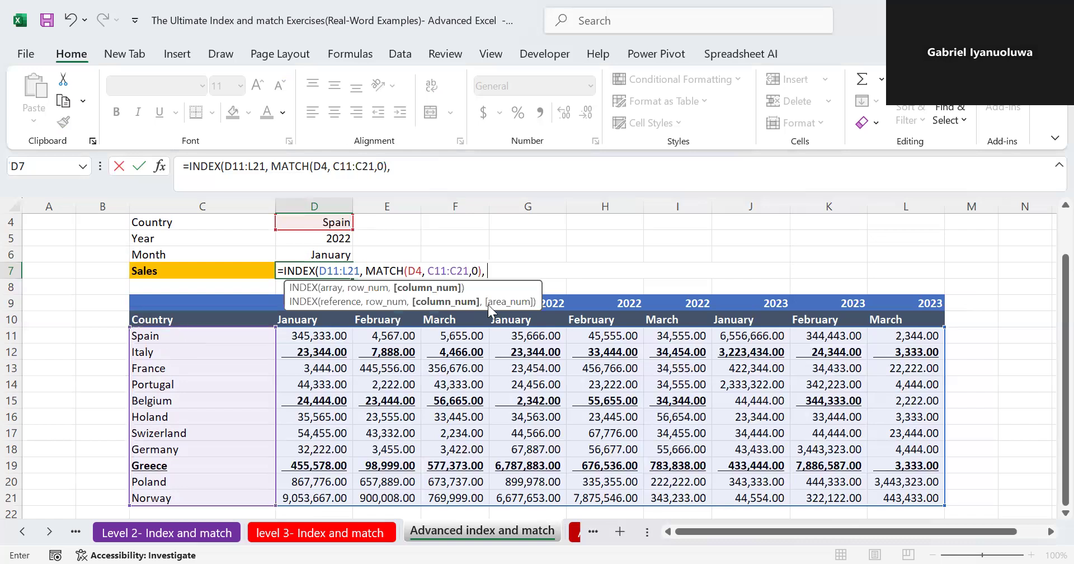
type("ma")
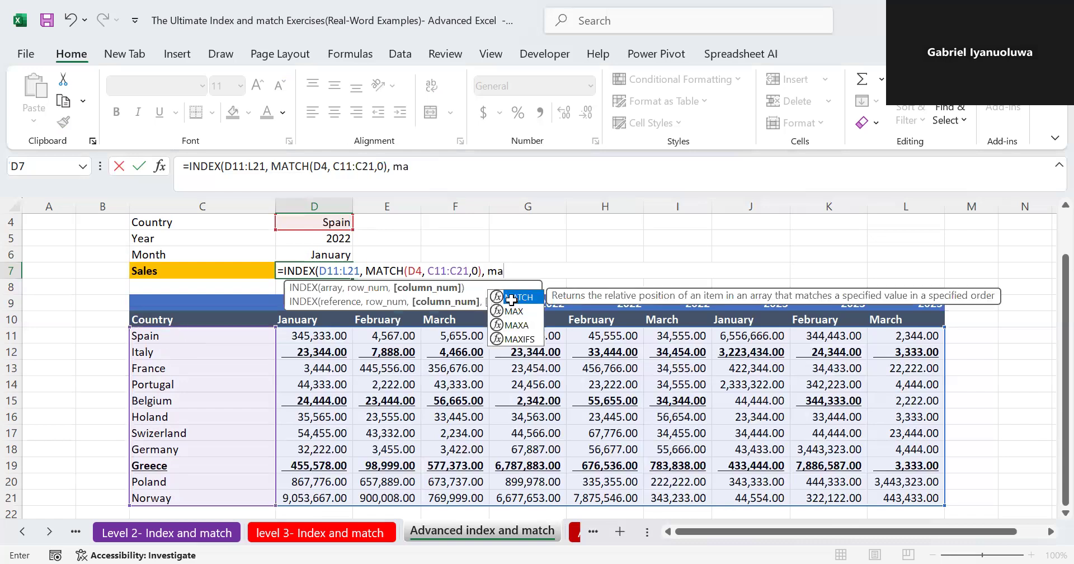
- Start a MATCH as the column argument of the D7 formula, with lookup value D5&D6 and year row D9:L9 as lookup array
double_click(511, 299)
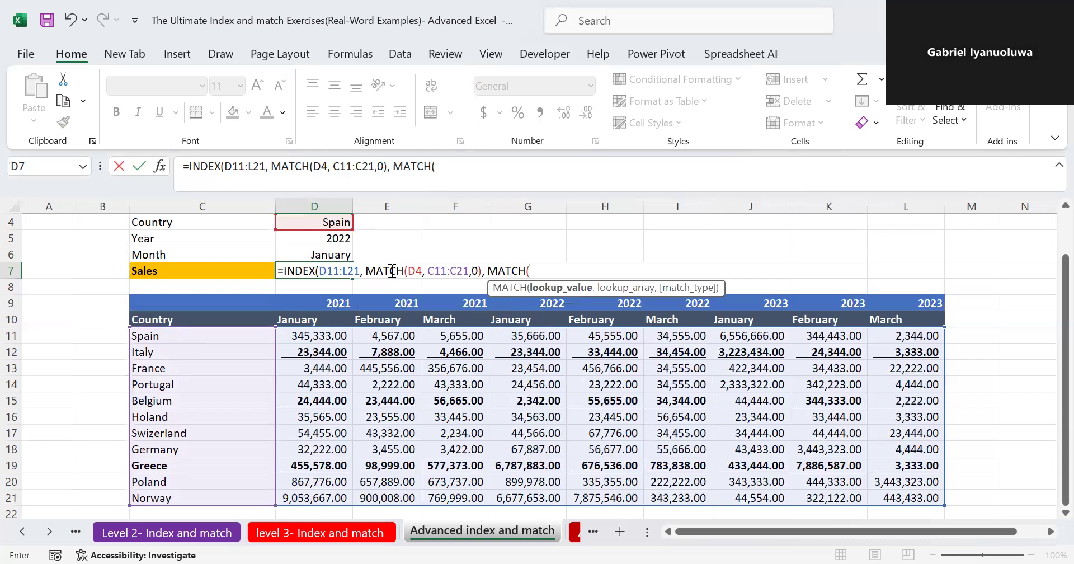
left_click(330, 241)
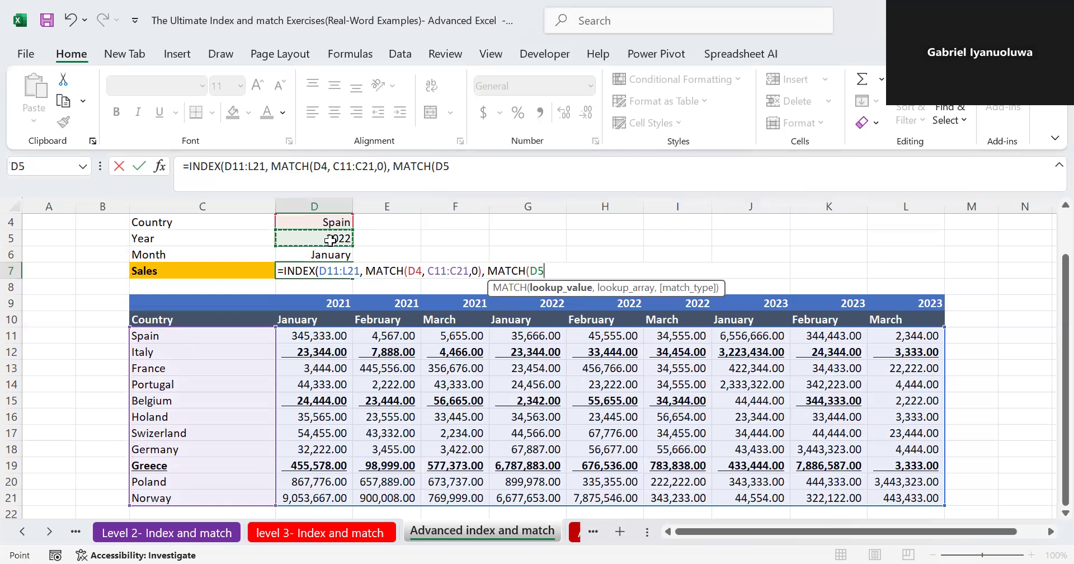
type("&")
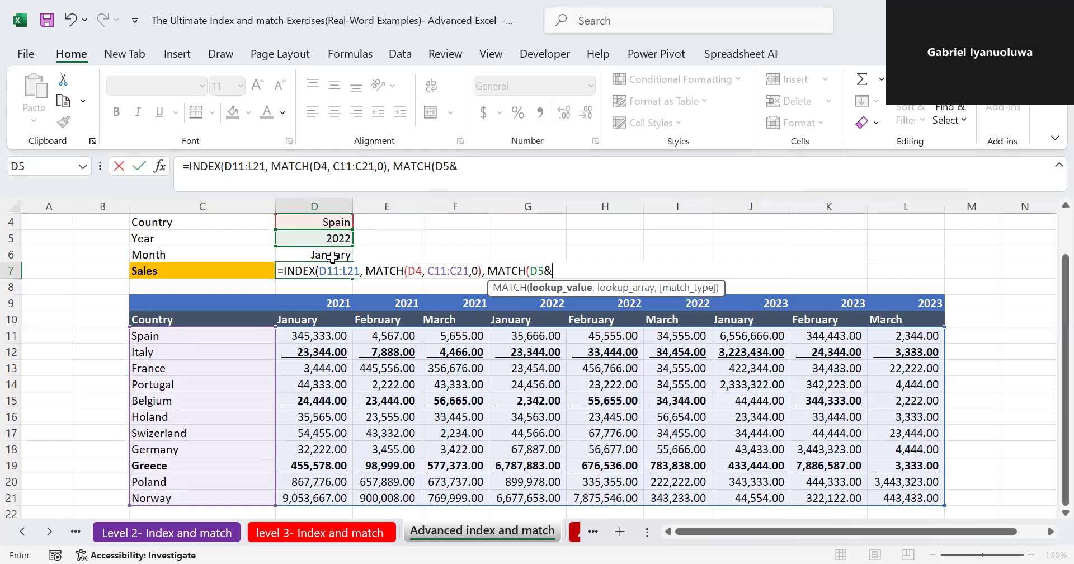
left_click(332, 257)
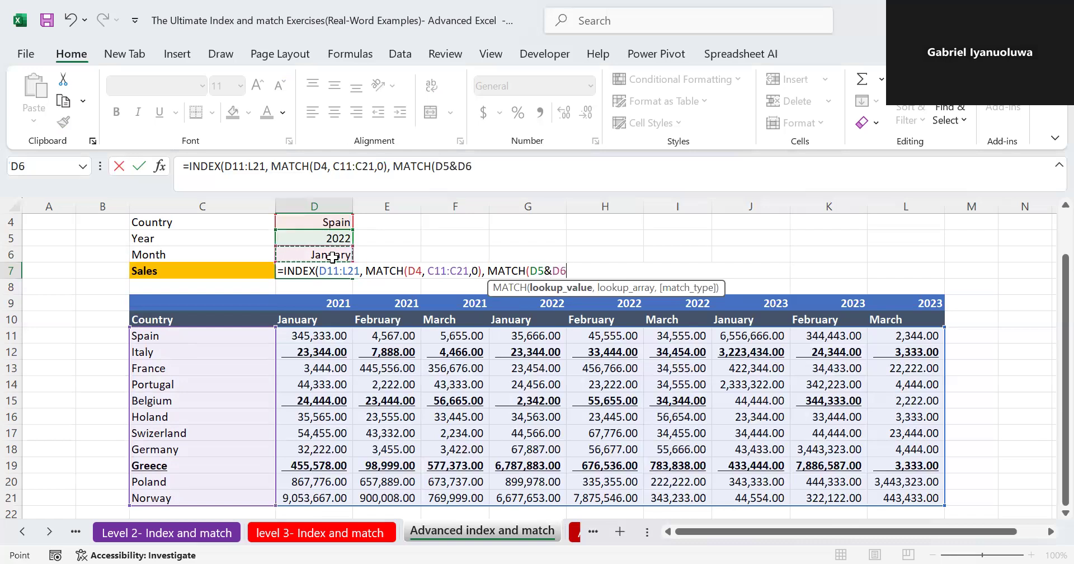
type(",")
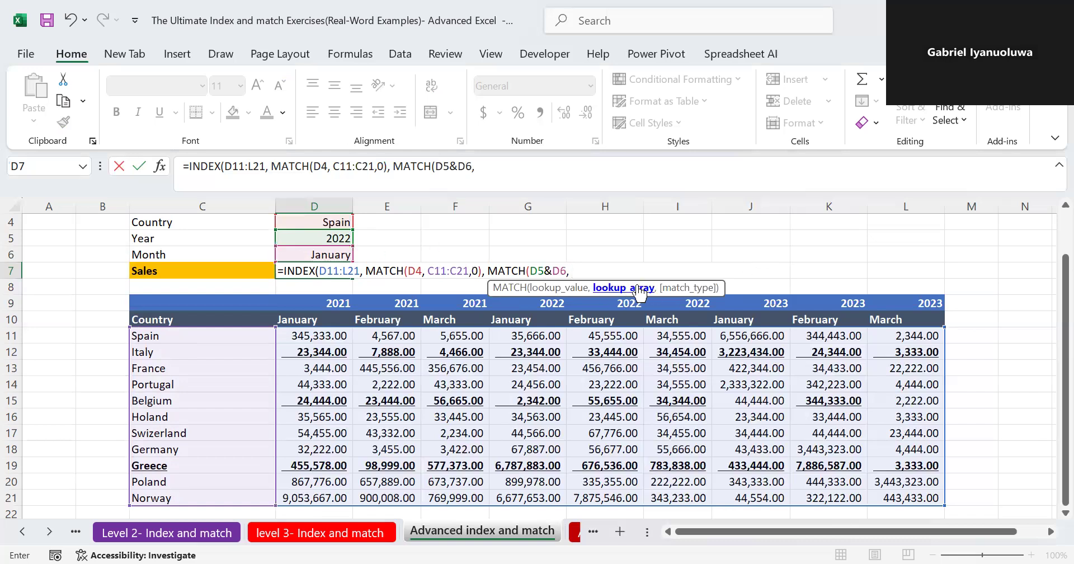
left_click(302, 305)
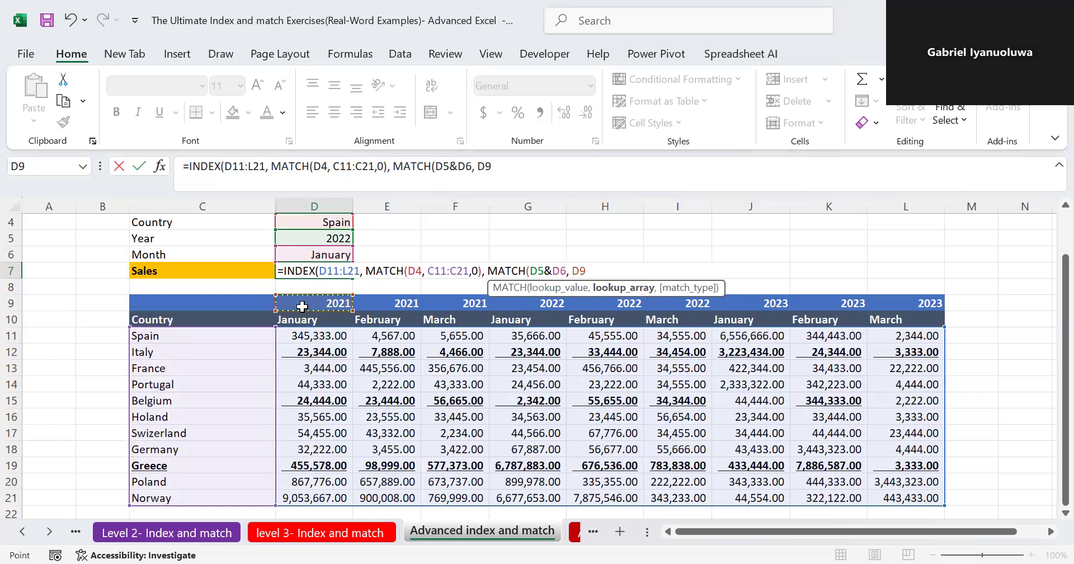
key("ctrl+shift+Right")
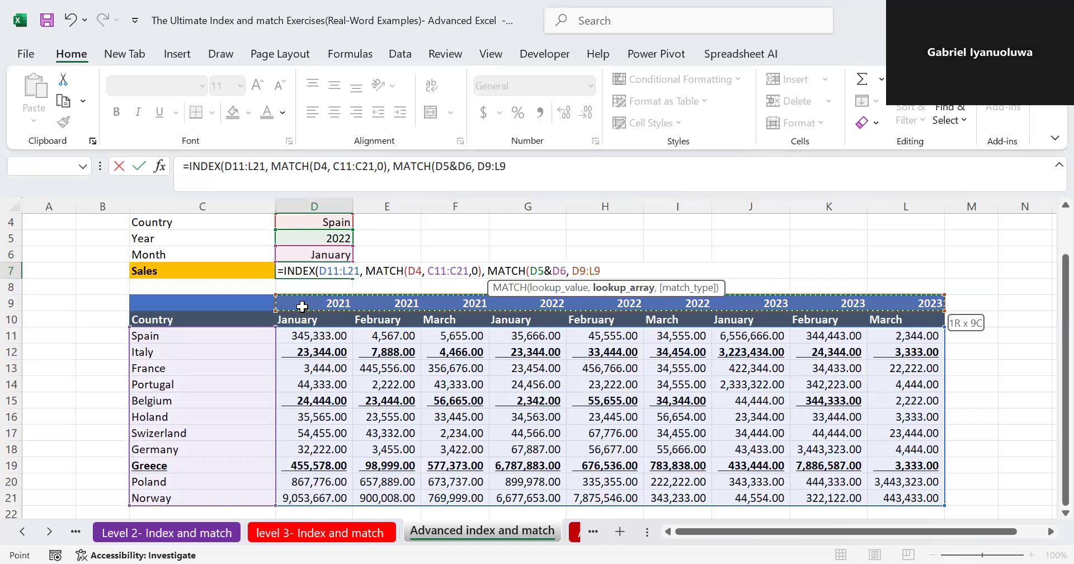
type(",")
left_click(300, 314)
key("ctrl+shift+Right")
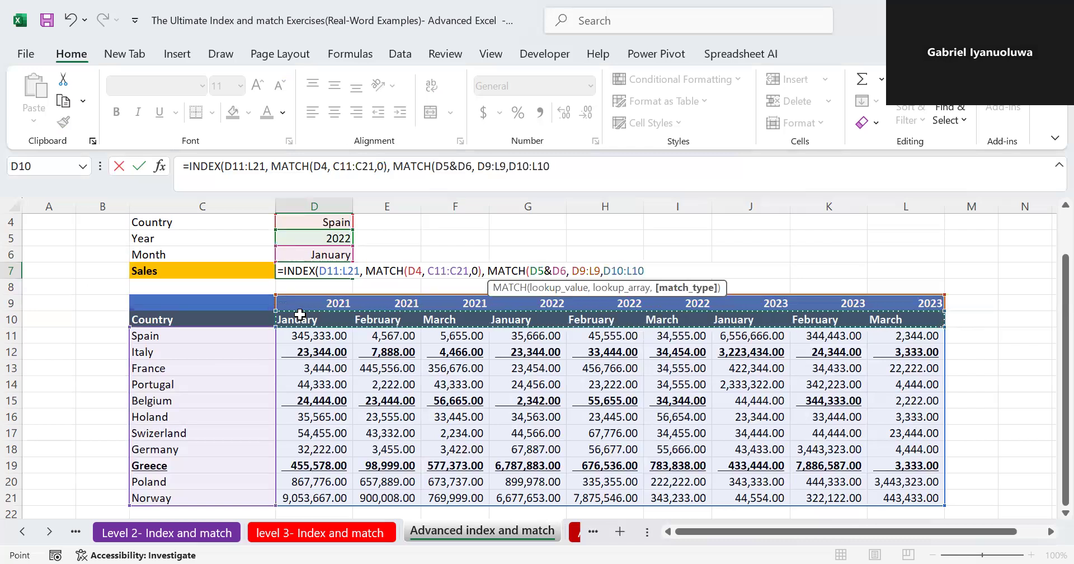
key("BackSpace")
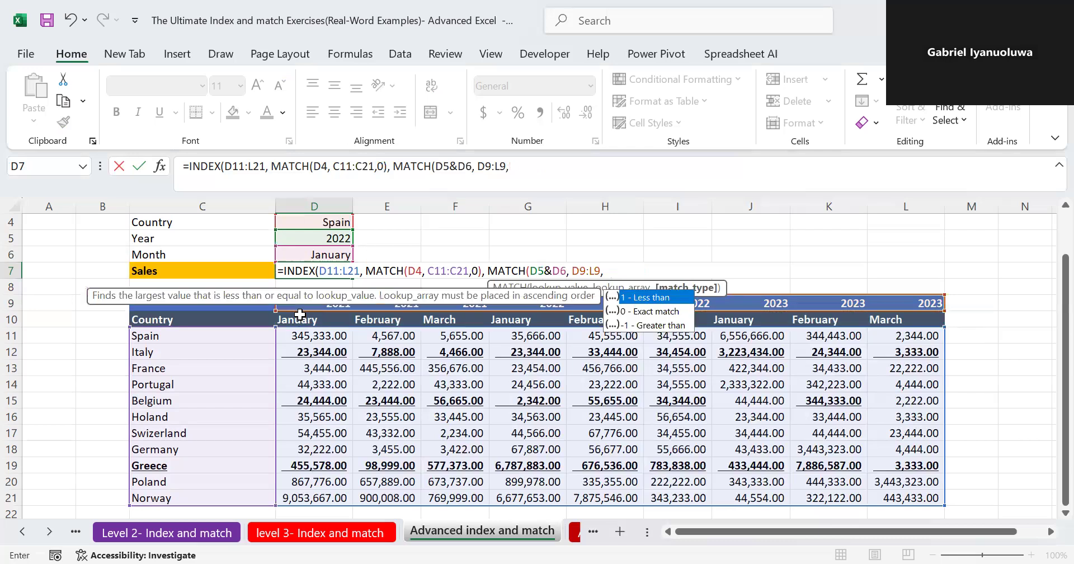
key("BackSpace")
- Join the month row to the lookup array as D9:L9&D10:L10, set exact match 0, and complete the D7 formula
type("&")
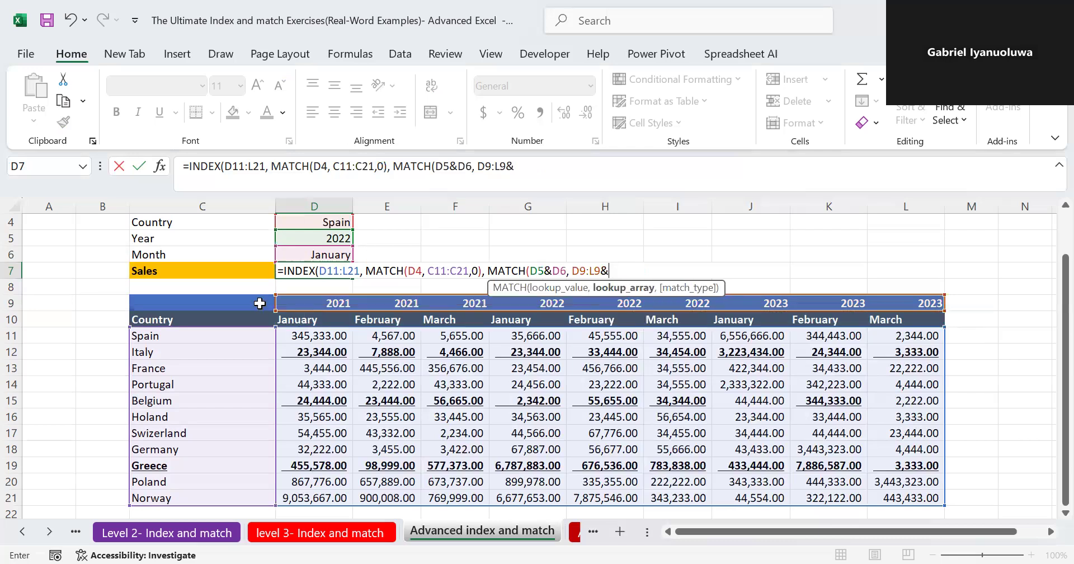
left_click(292, 317)
key("ctrl+shift+Right")
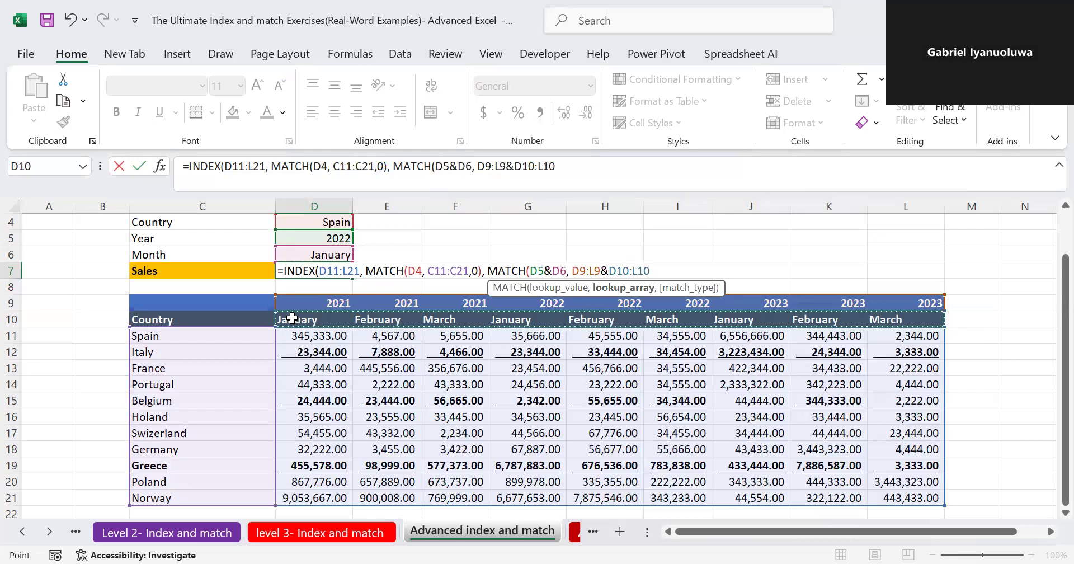
type(",0")
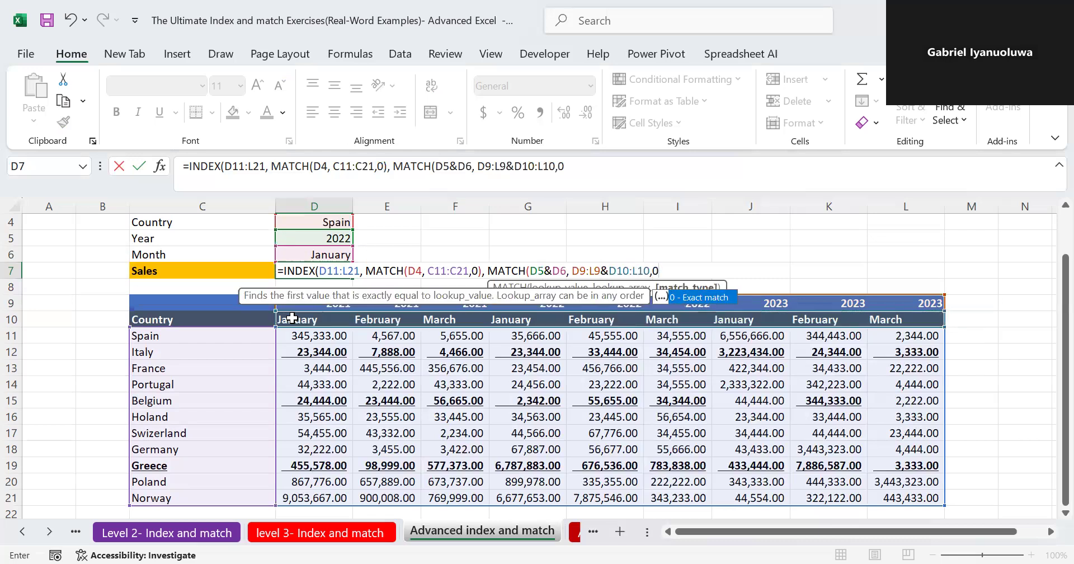
key("Return")
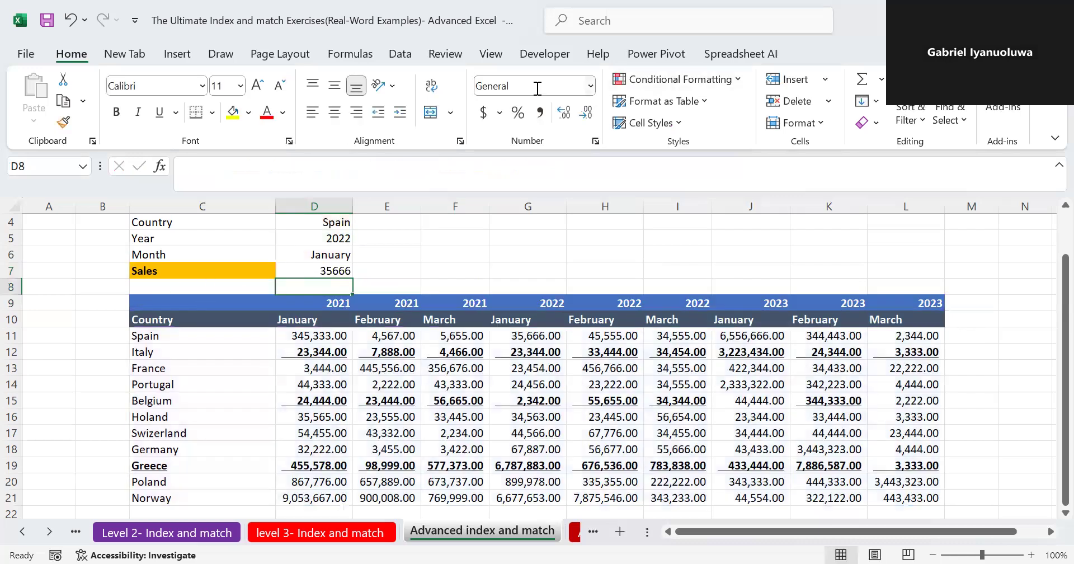
- Apply the comma number style to the sales result in D7
left_click(542, 112)
key("Up")
left_click(540, 112)
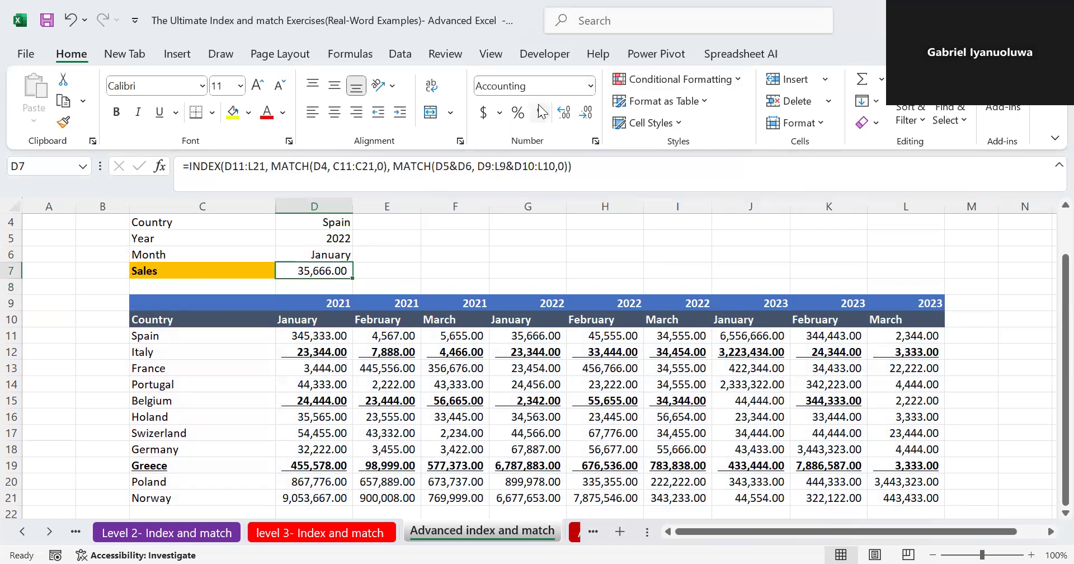
- Review the INDEX and MATCH formula in D7 and its referenced ranges, leaving it as it is
double_click(325, 270)
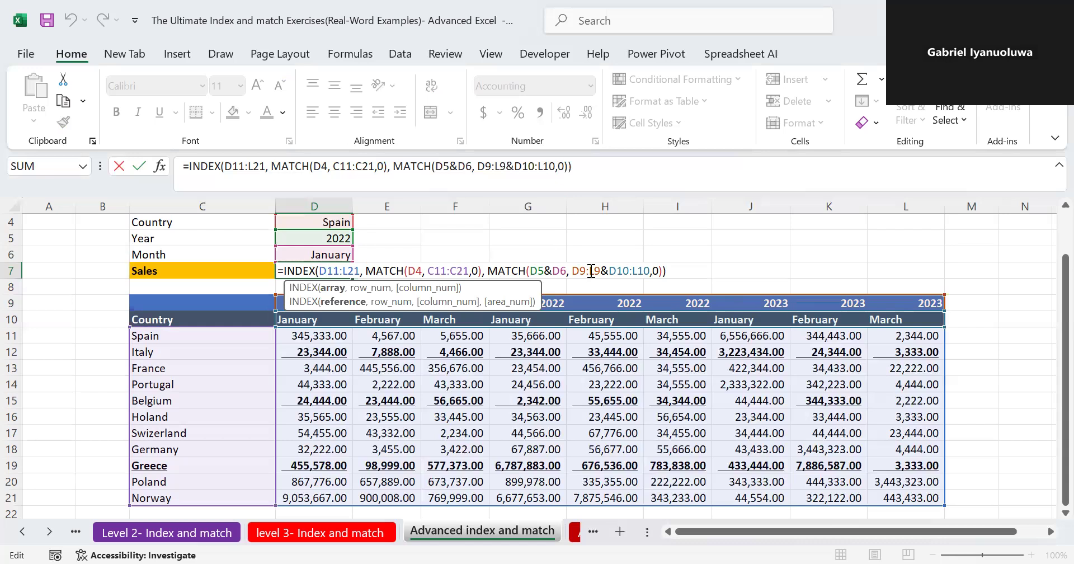
key("Return")
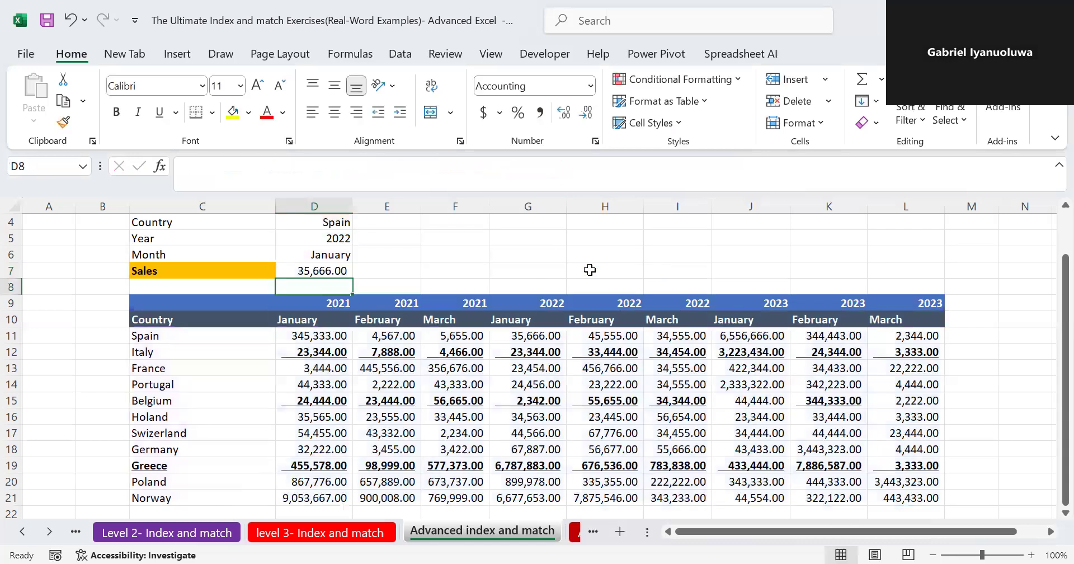
- On the level 3- Index and match sheet, start an INDEX formula in F6 with the absolute array $E$13:$J$20
left_click(320, 531)
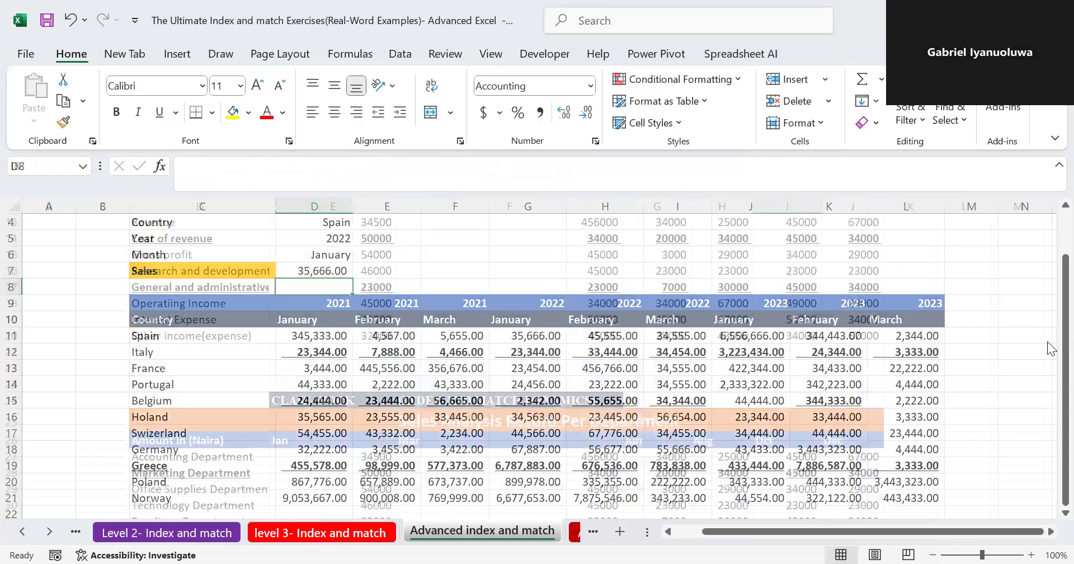
left_click_drag(1050, 356, 1047, 287)
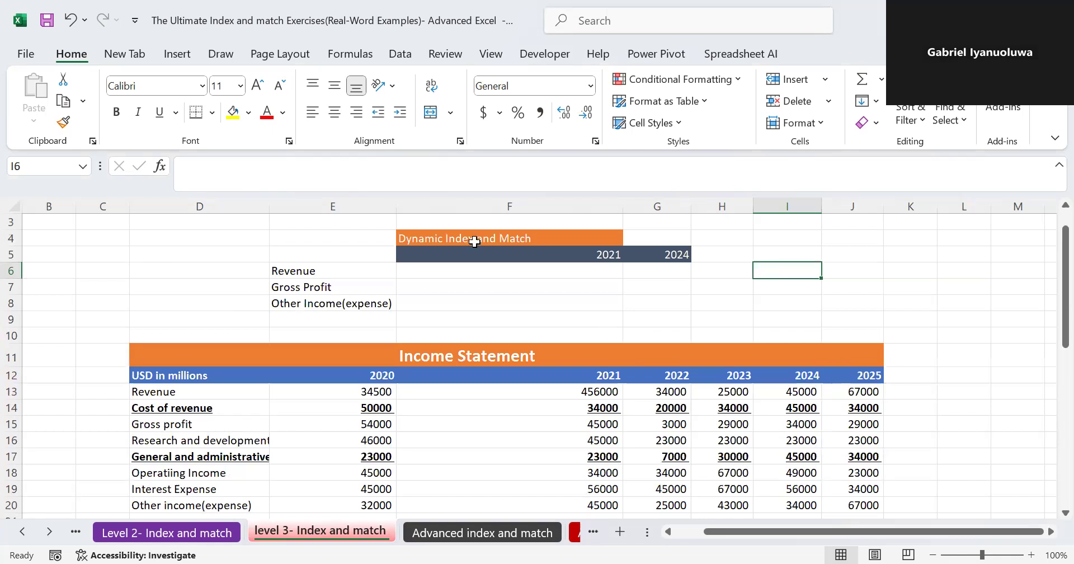
left_click(480, 264)
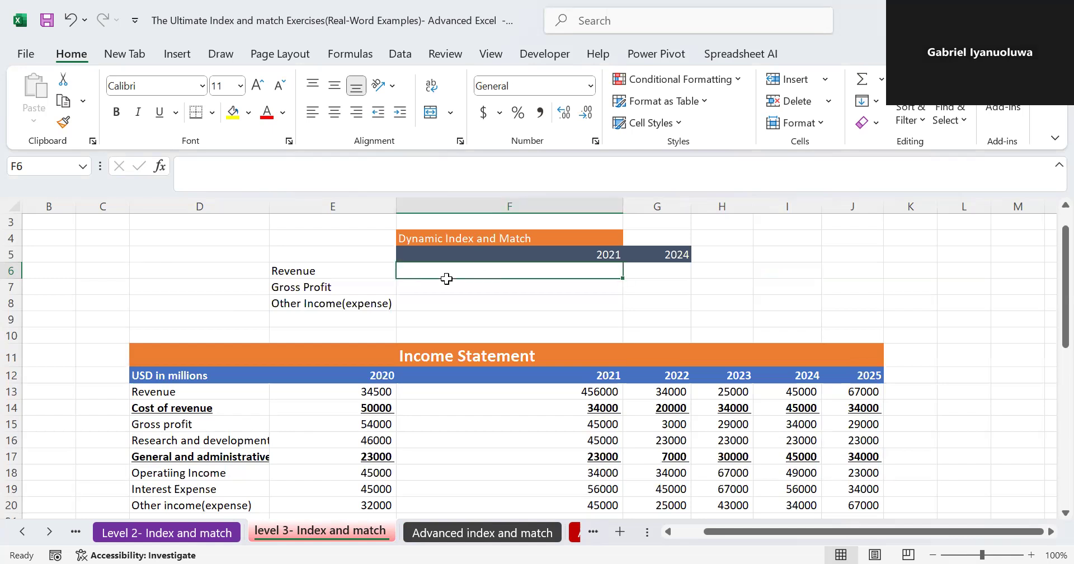
type("==")
key("BackSpace")
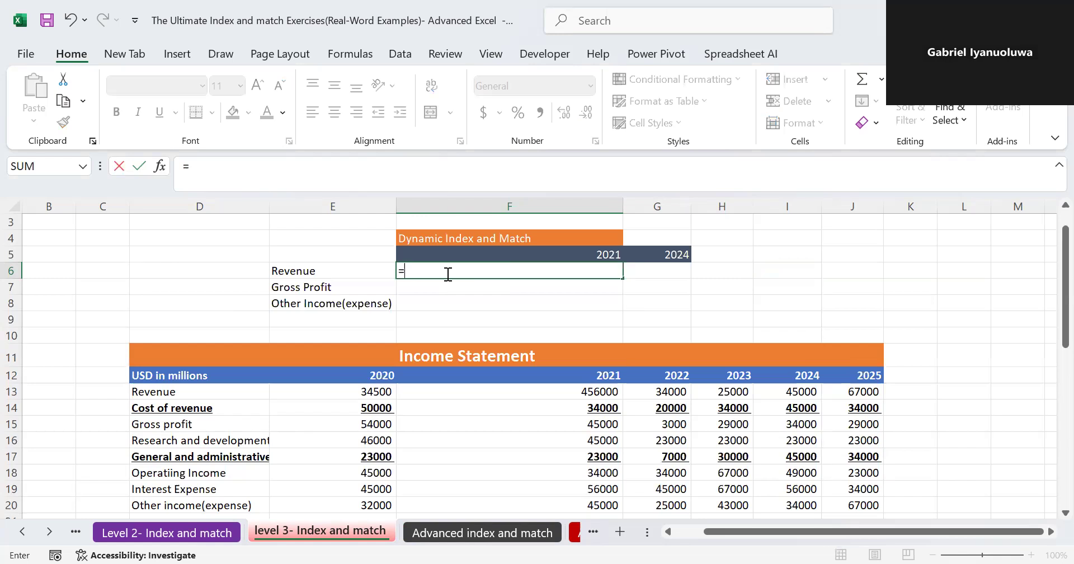
type("in")
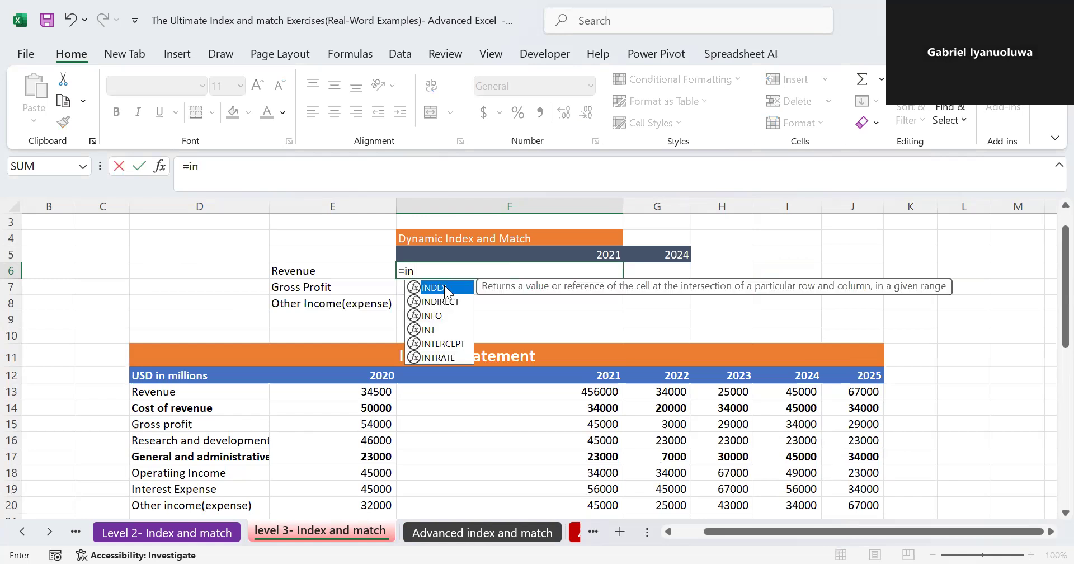
key("Tab")
left_click(346, 387)
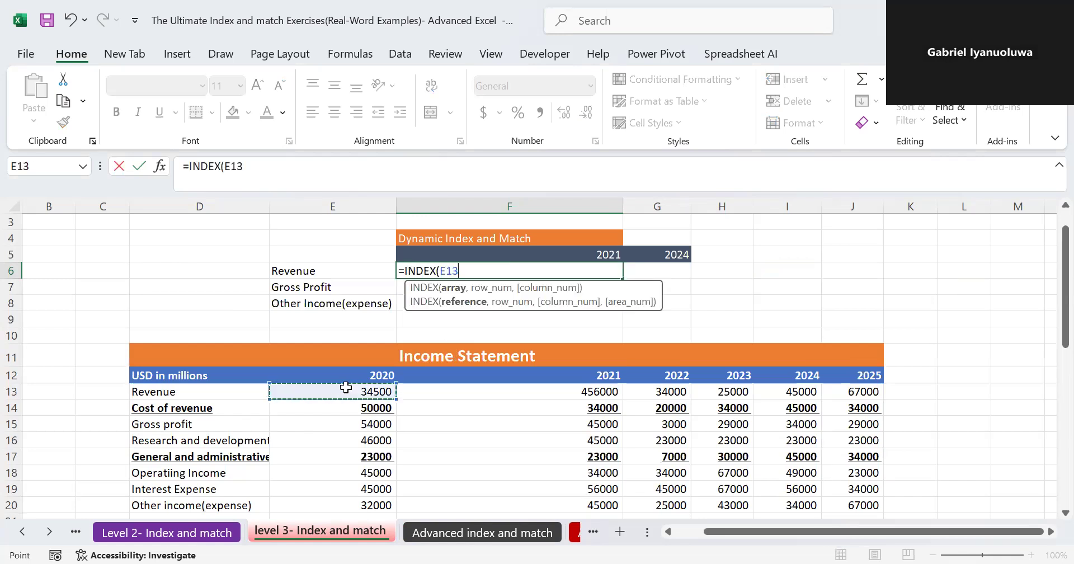
key("ctrl+shift+Right")
key("ctrl+shift+Down")
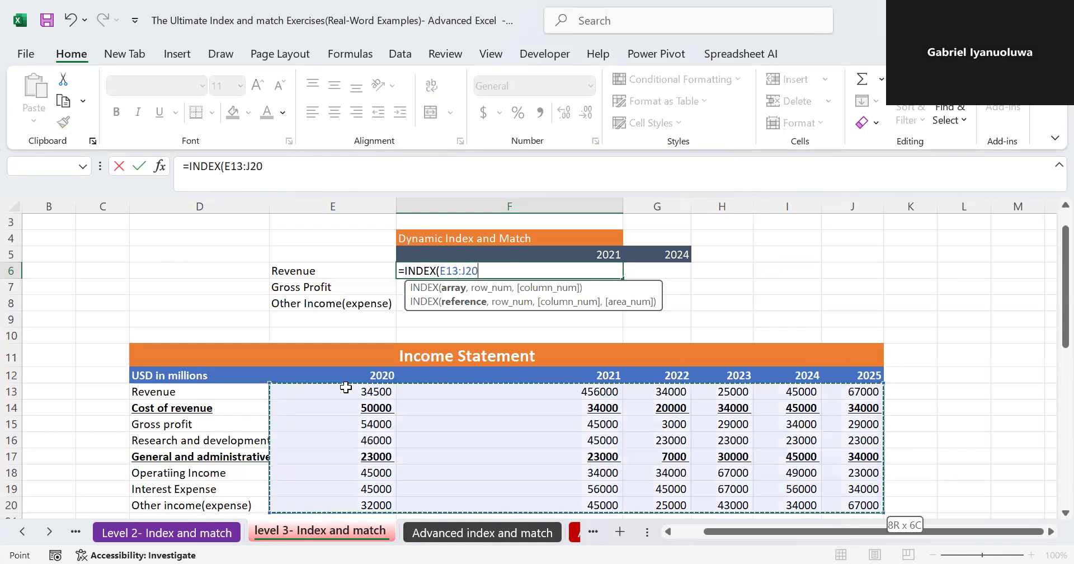
key("F4")
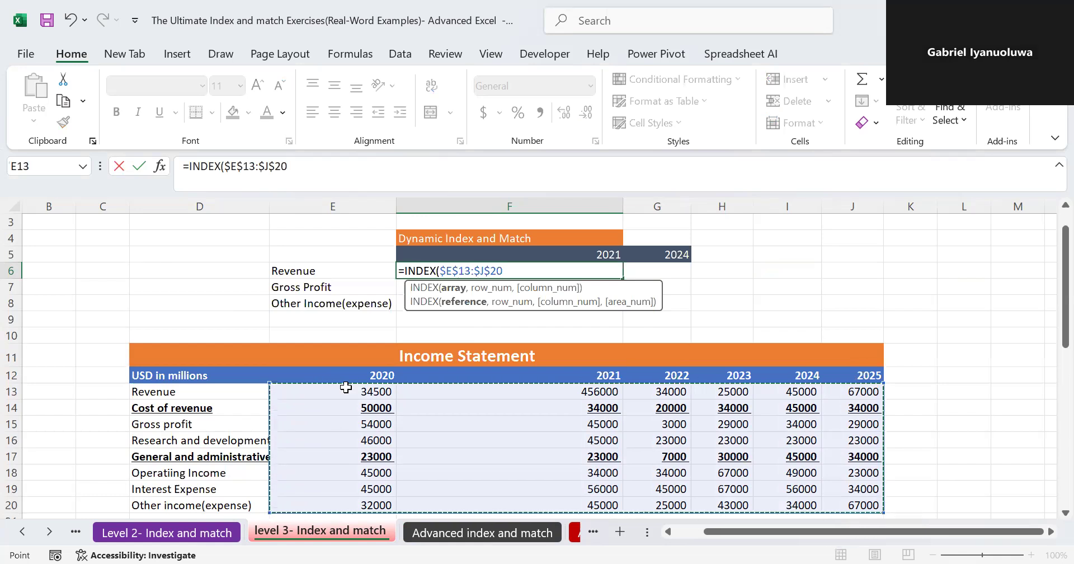
type(",")
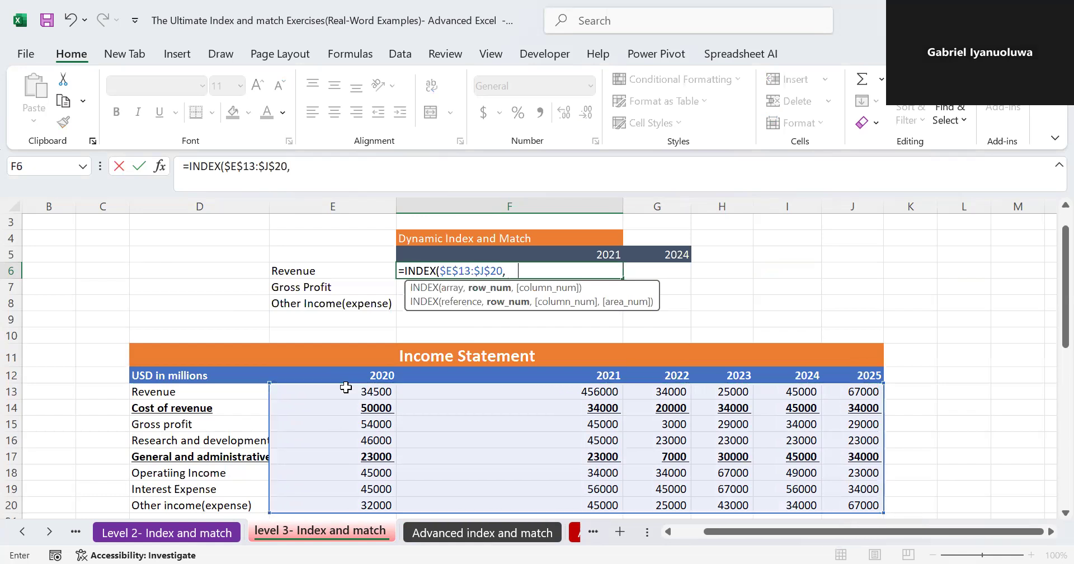
type(" mat")
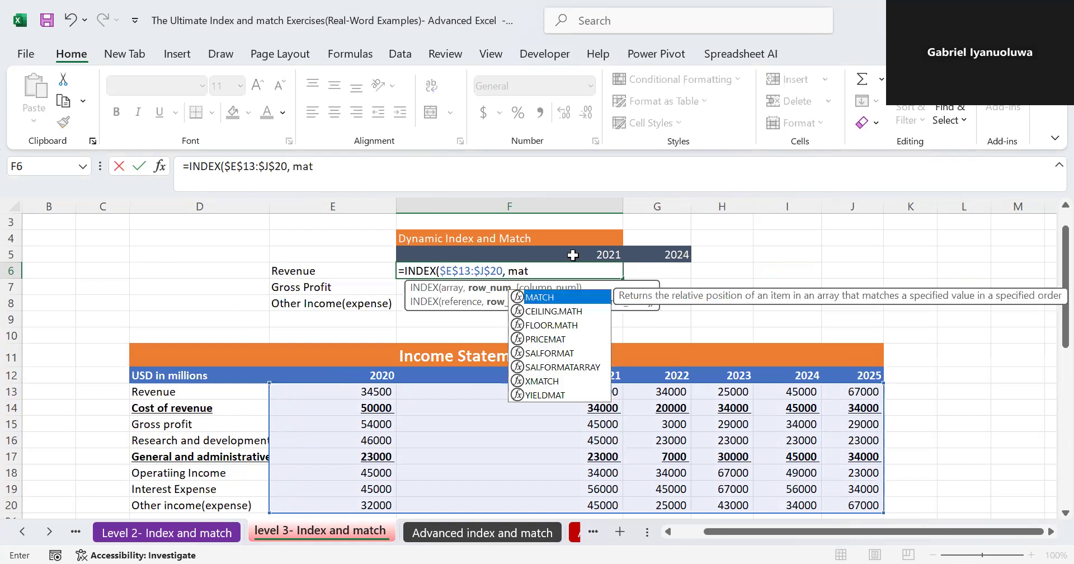
- Add a MATCH as the row argument of the F6 formula, with the column-locked lookup value $E6
double_click(548, 296)
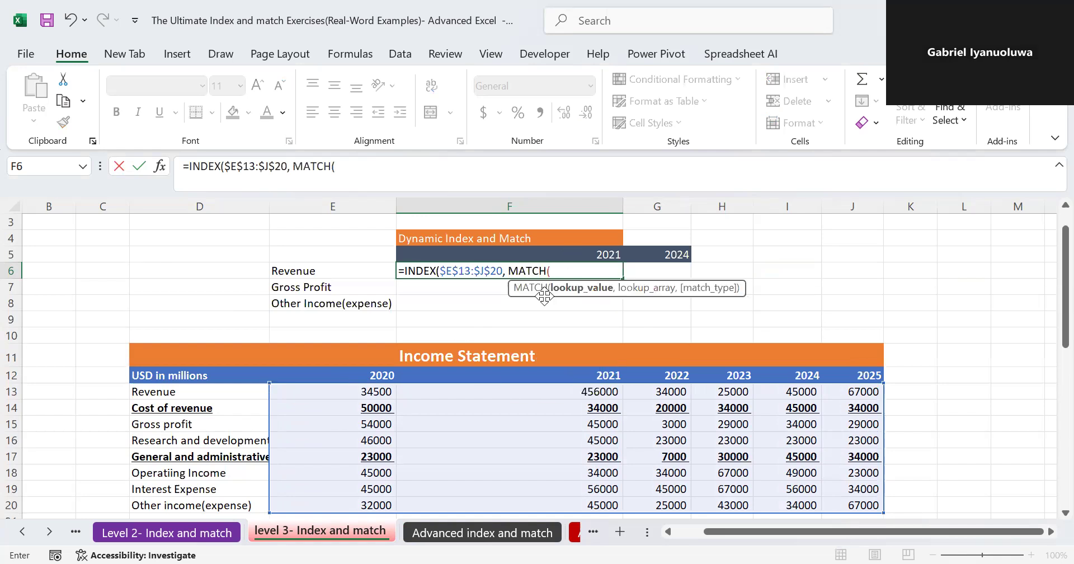
left_click(327, 273)
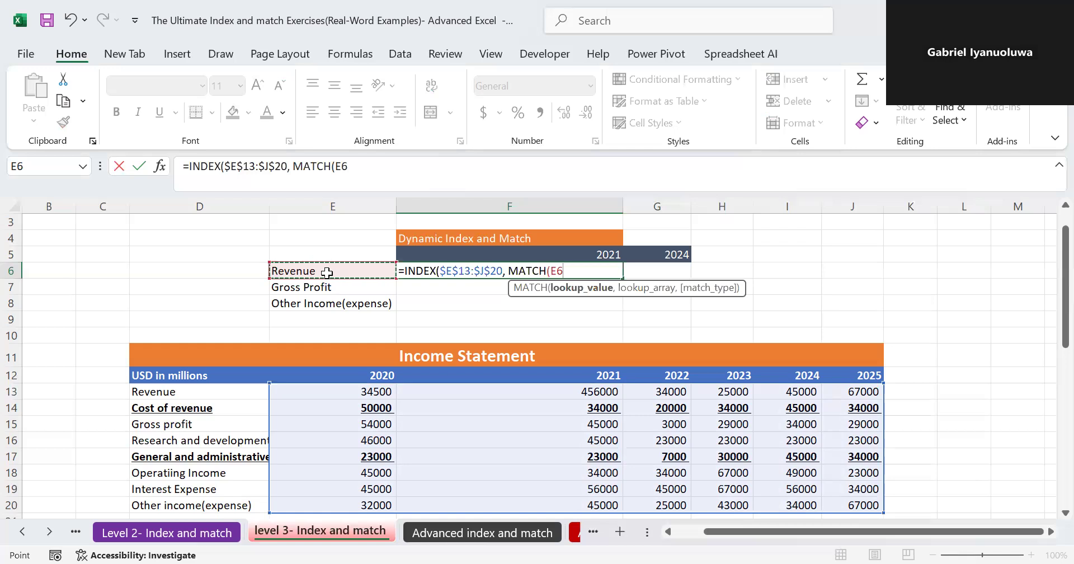
key("F4")
key("F4")
key("F4")
type(",")
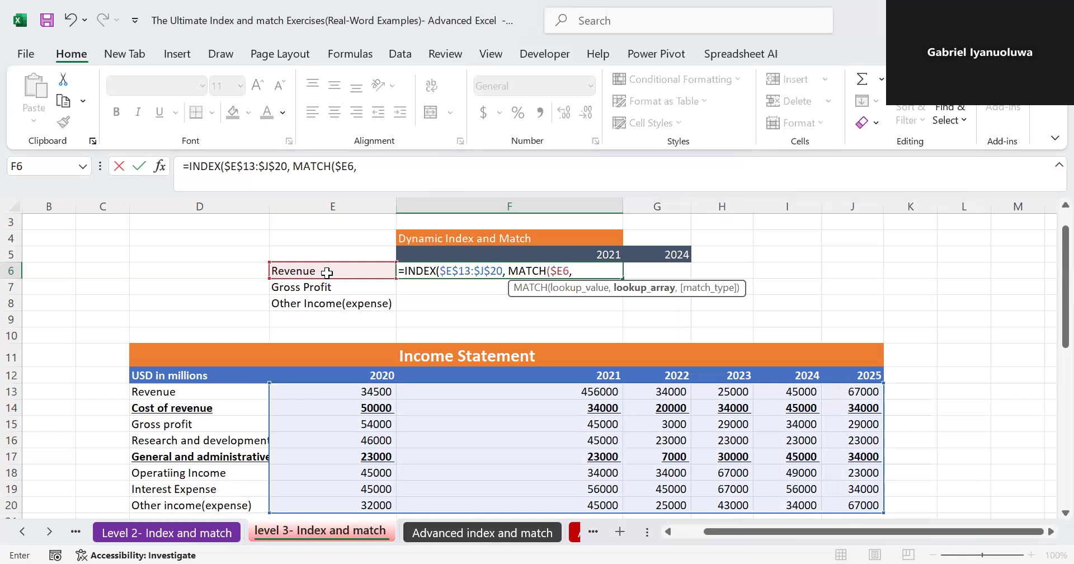
- Set the row MATCH's lookup array to $D$13:$D$20 with exact match 0 and close it
left_click(216, 390)
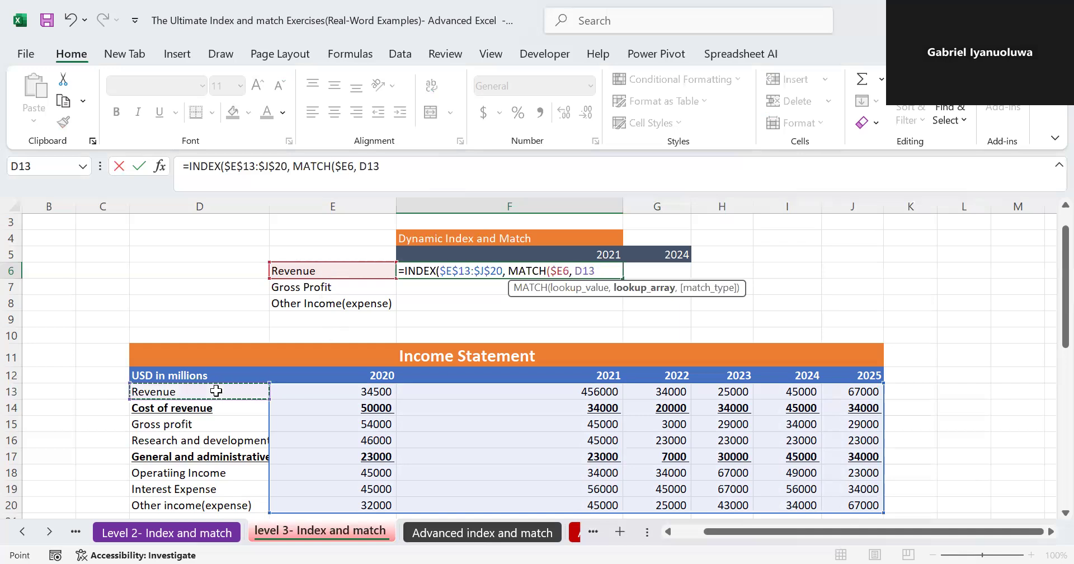
key("ctrl+shift+Down")
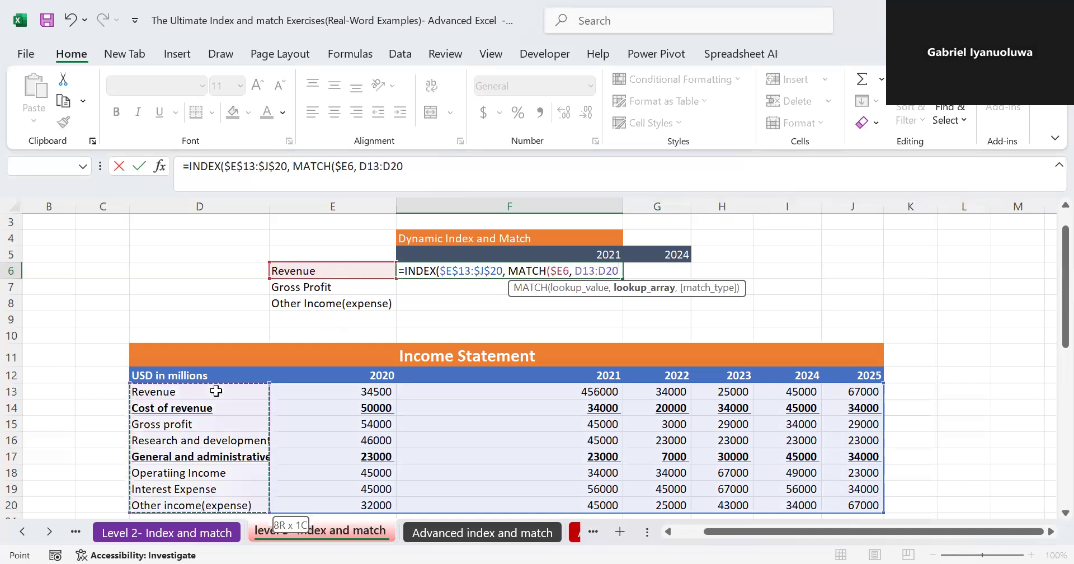
key("F4")
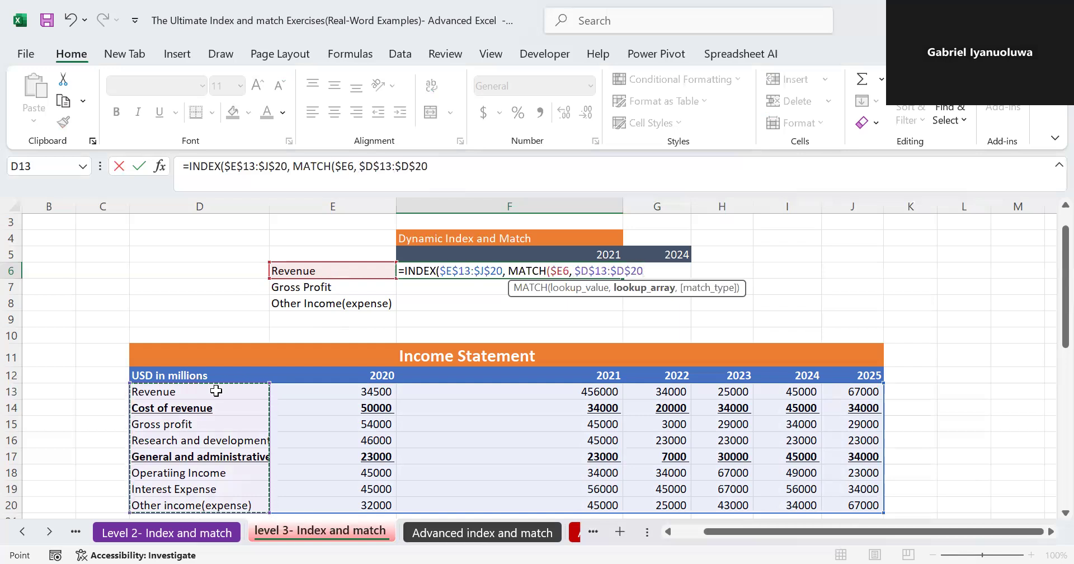
type(",0")
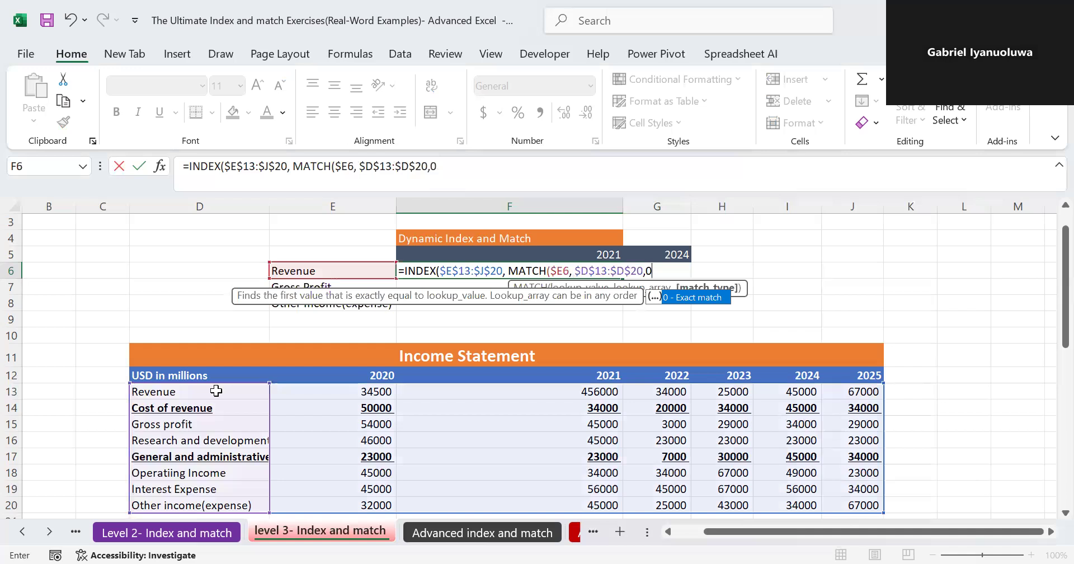
type(")")
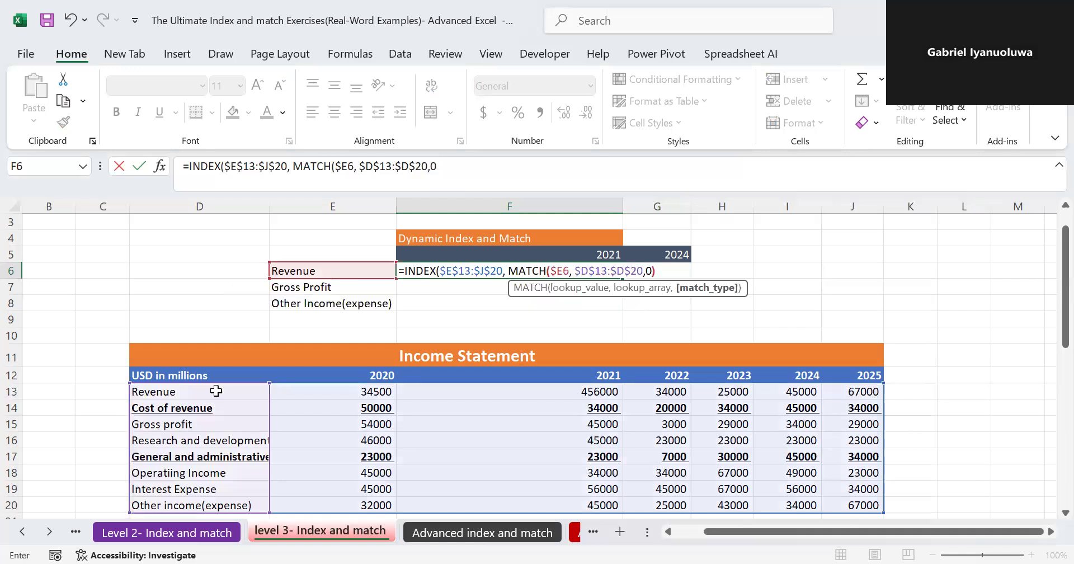
type(", ,a")
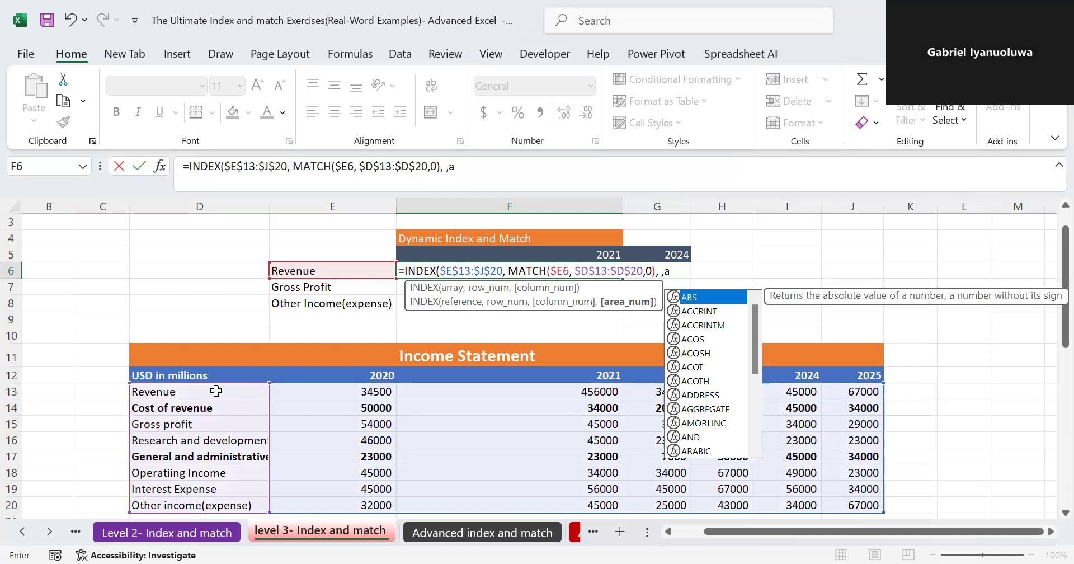
- Start a second MATCH as the column argument of the F6 formula, with the row-locked lookup value F$5
key("BackSpace")
key("BackSpace")
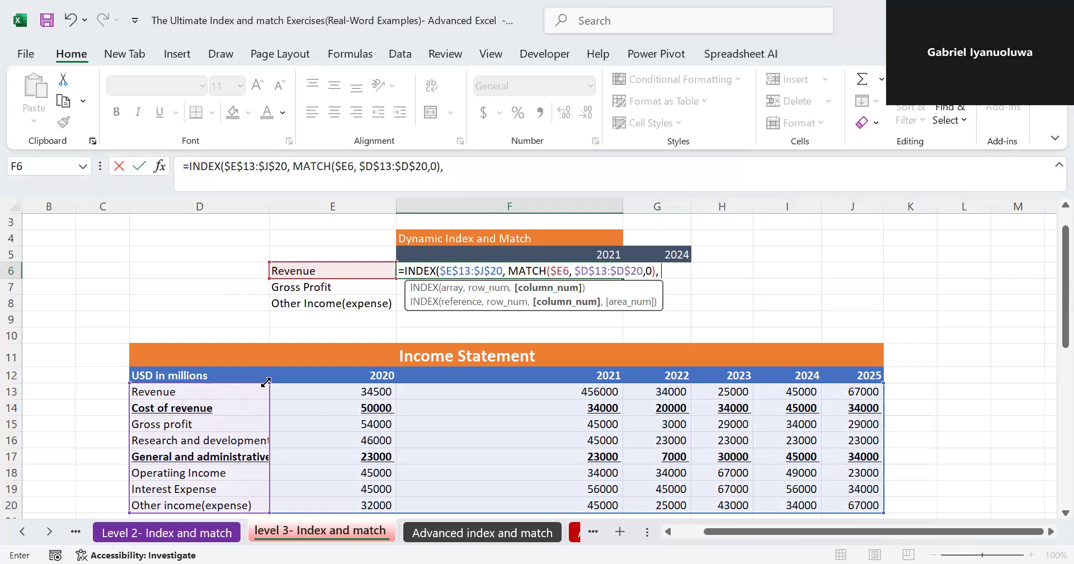
type("ma")
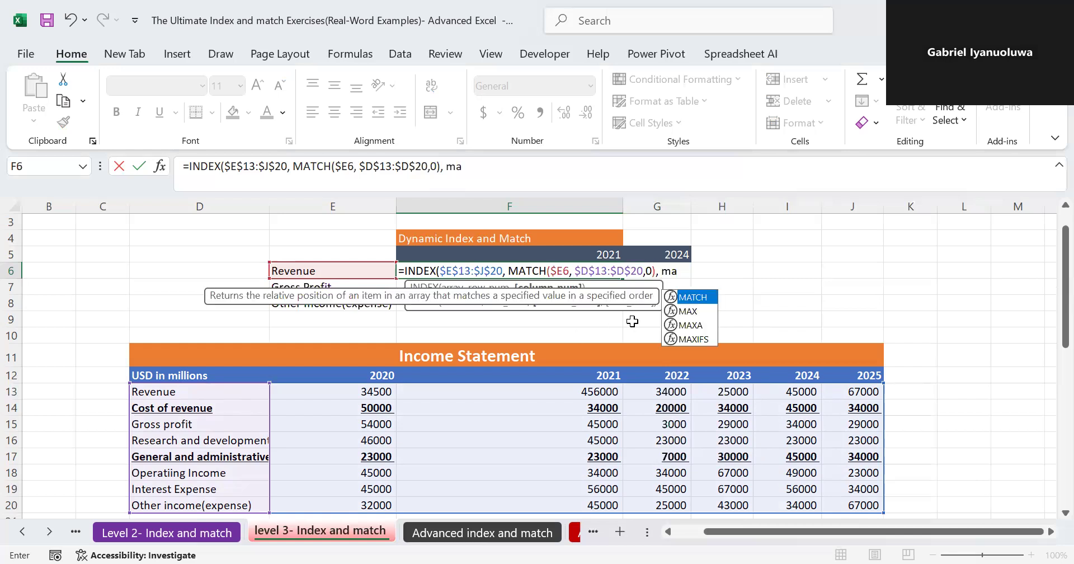
double_click(702, 301)
left_click(595, 254)
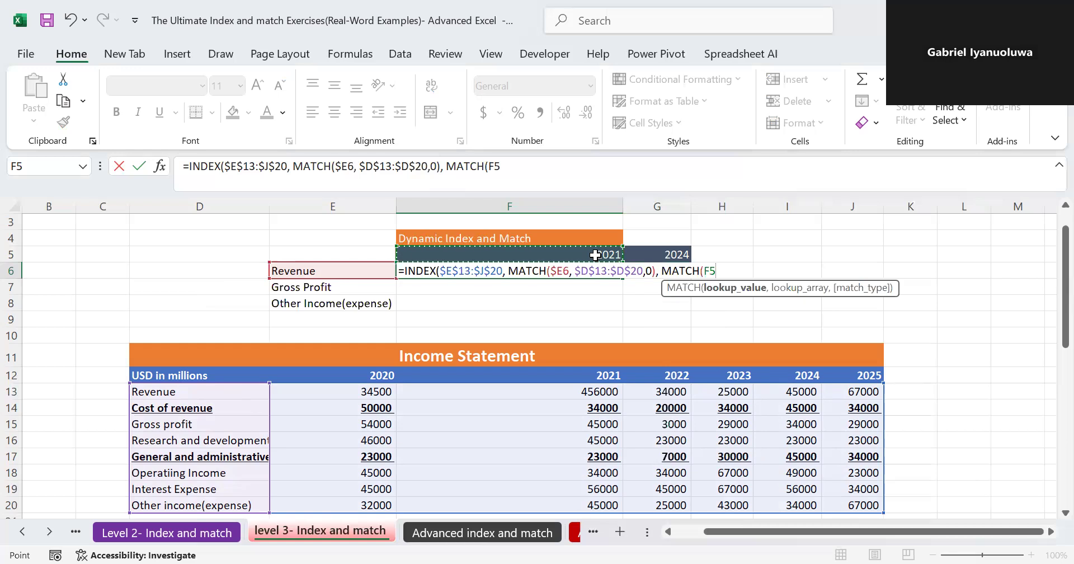
key("F4")
key("F4")
type(",")
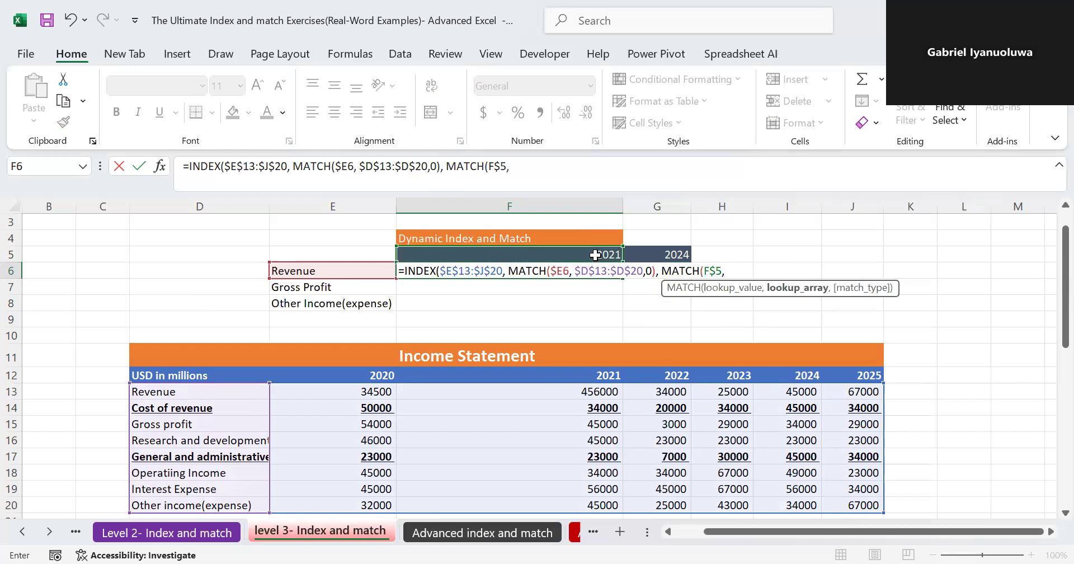
- Set the column MATCH's lookup array to $E$12:$J$12 with exact match 0 and complete the F6 formula
left_click(345, 374)
key("ctrl+shift+Right")
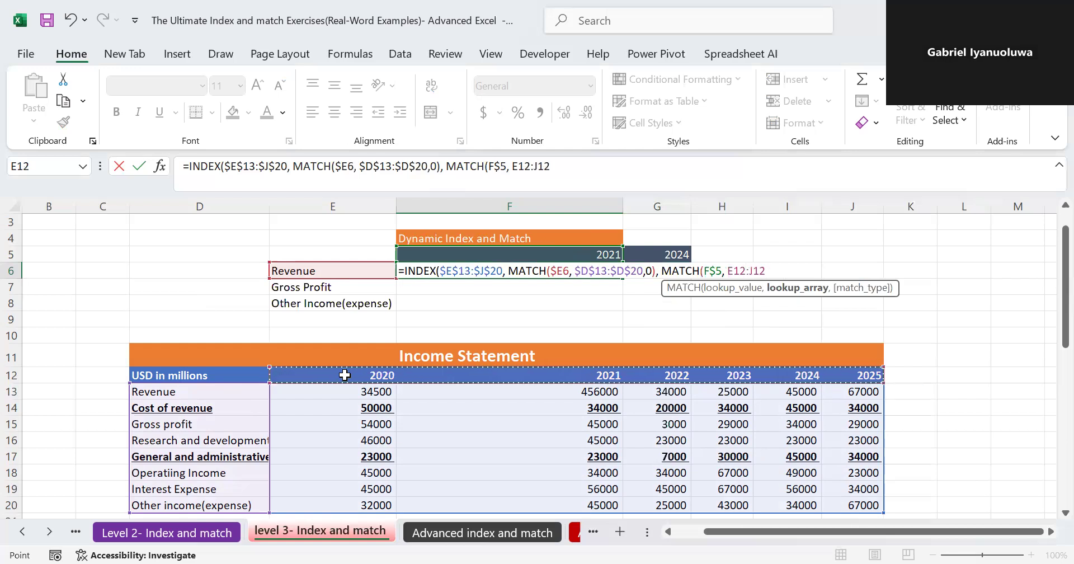
key("F4")
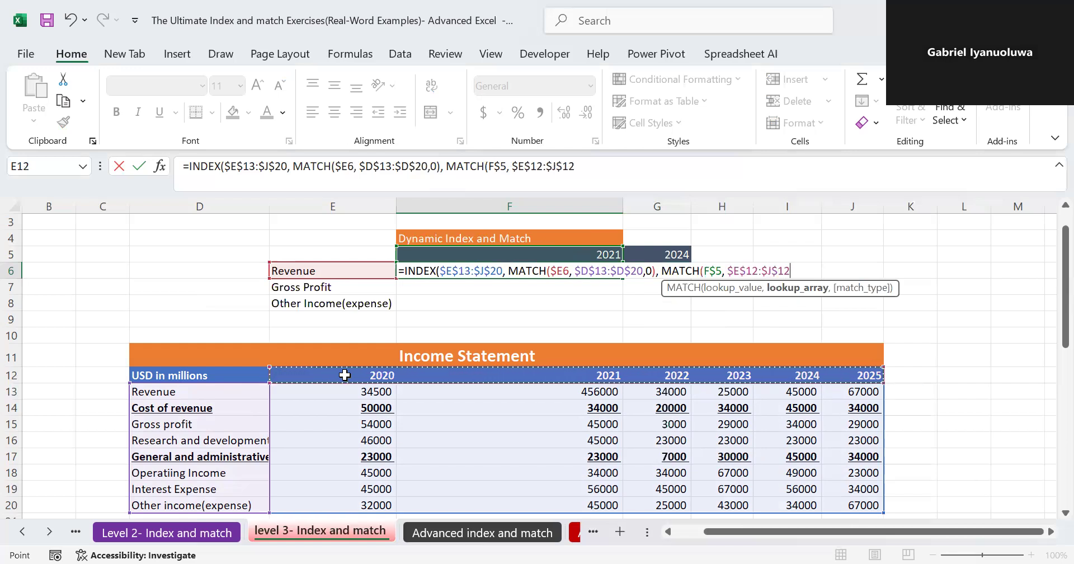
type(",0")
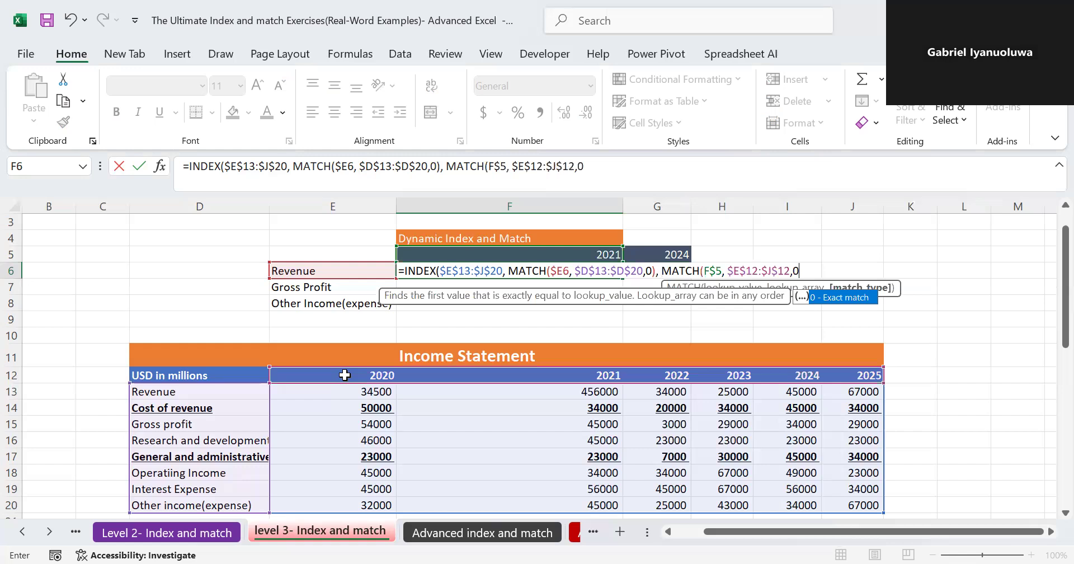
type(")")
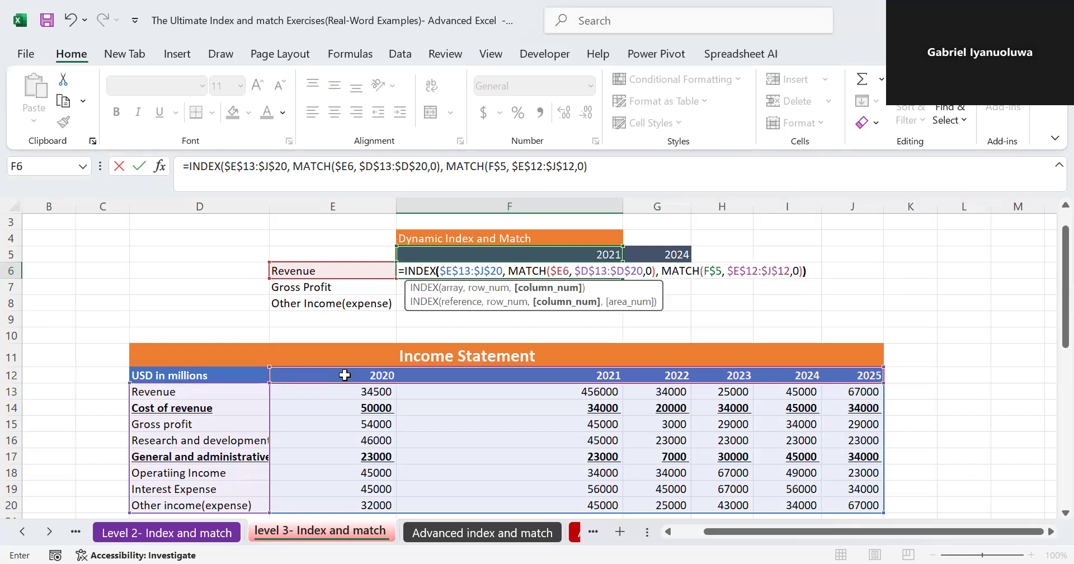
key("Return")
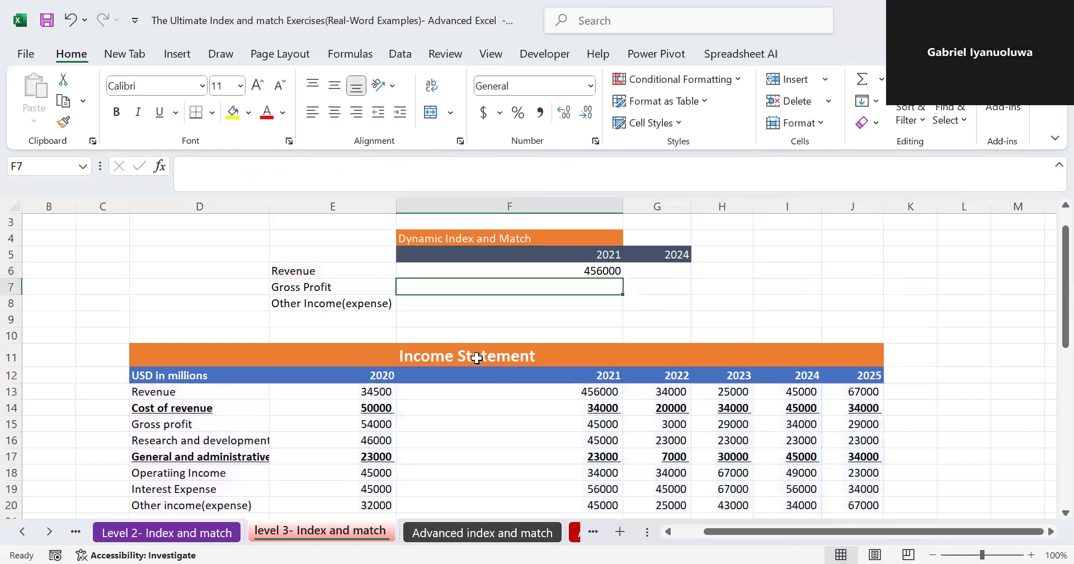
- Fill the F6 formula down and across the range F6:G8 for all three line items and both years
left_click(615, 271)
left_click_drag(622, 279, 674, 303)
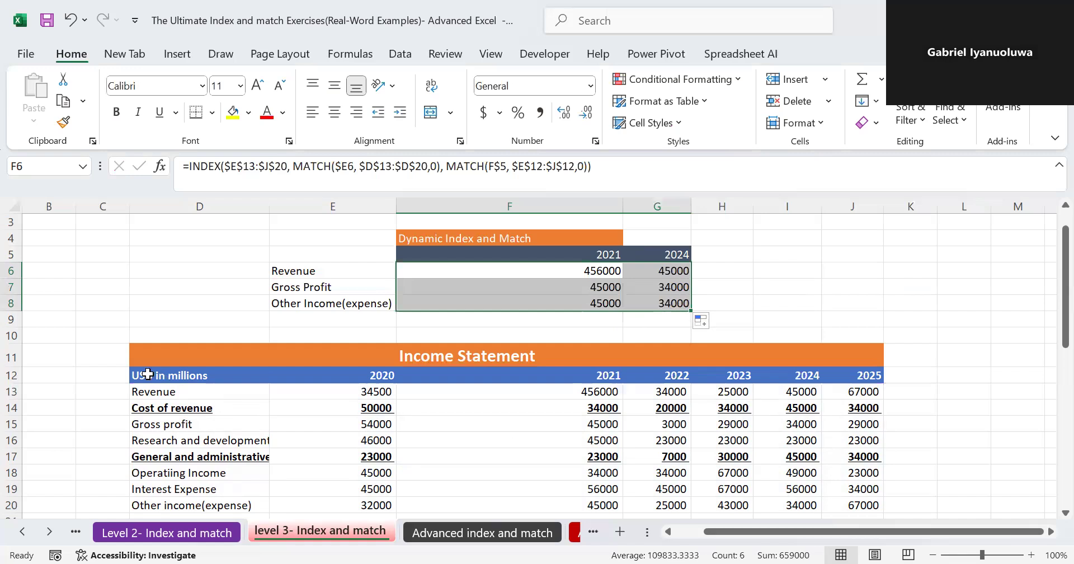
- Check the formulas in F7 and F6 against the income statement, leaving them as they are
left_click(570, 285)
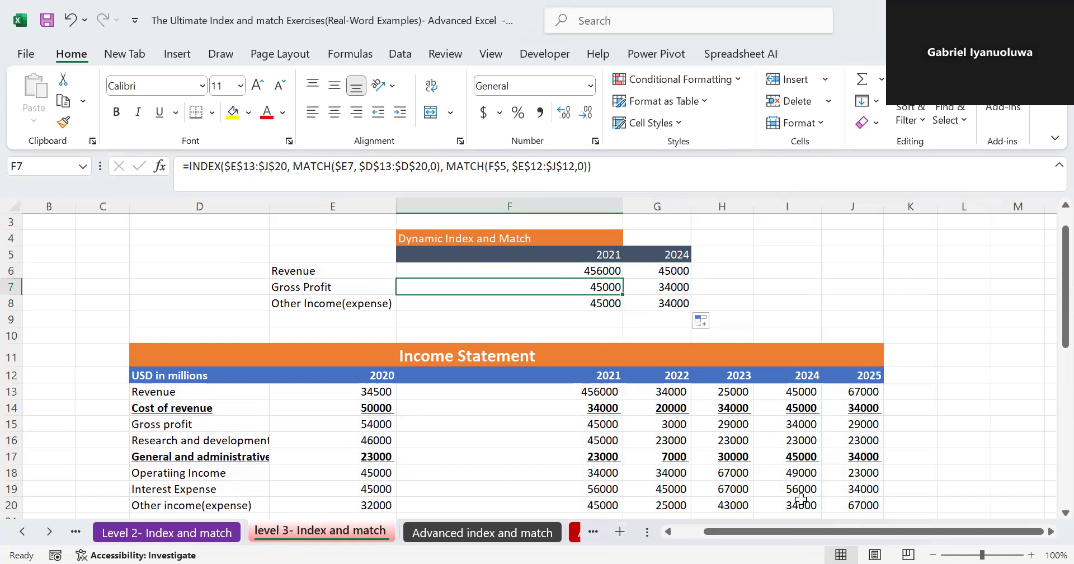
double_click(547, 272)
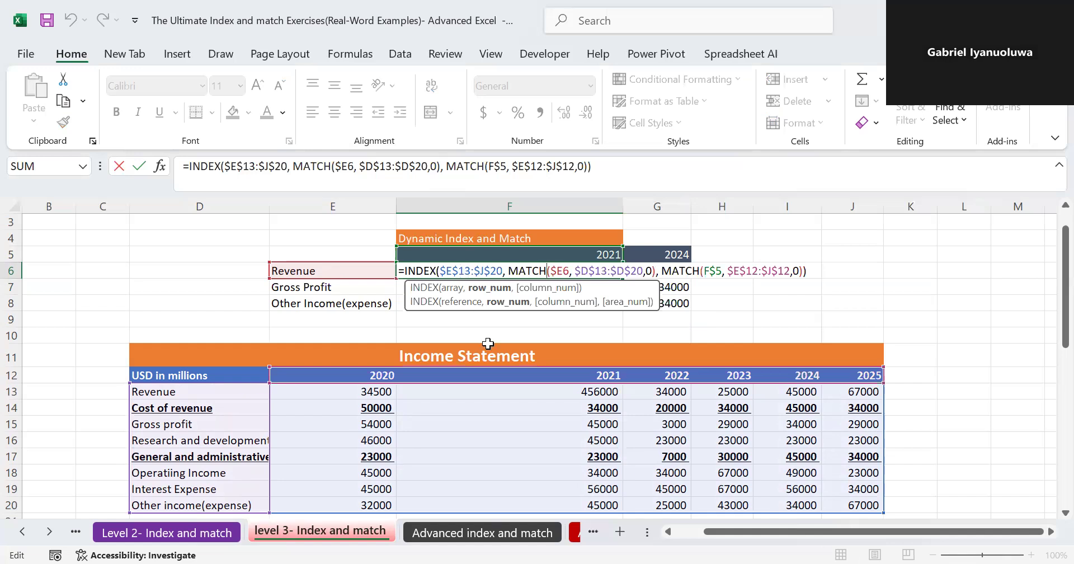
key("Return")
- Switch to the Advanced 2- index and match sheet with the % Bonus exercise
scroll(573, 532, "down", 1)
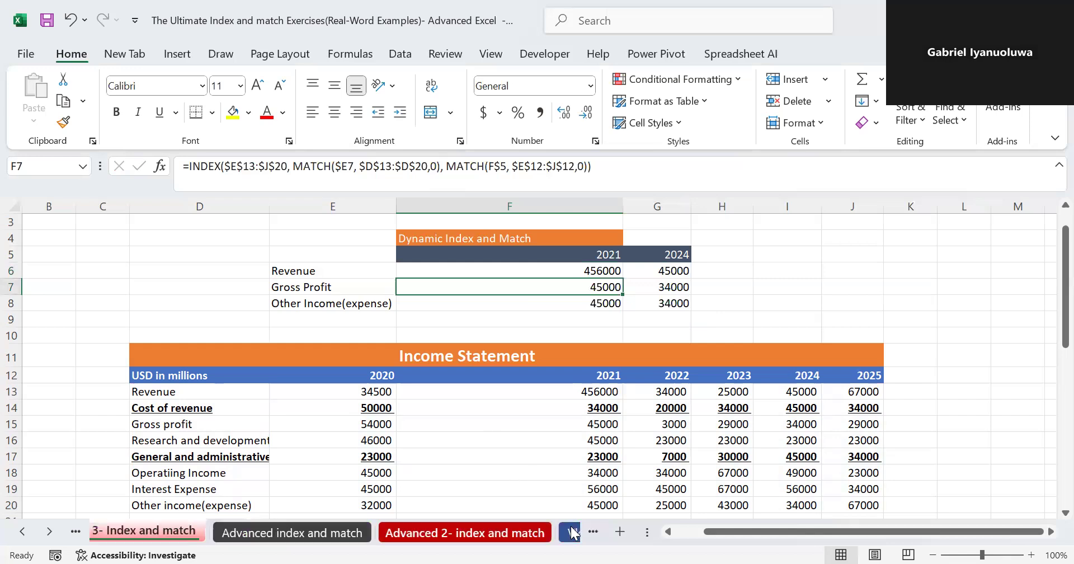
left_click(575, 533)
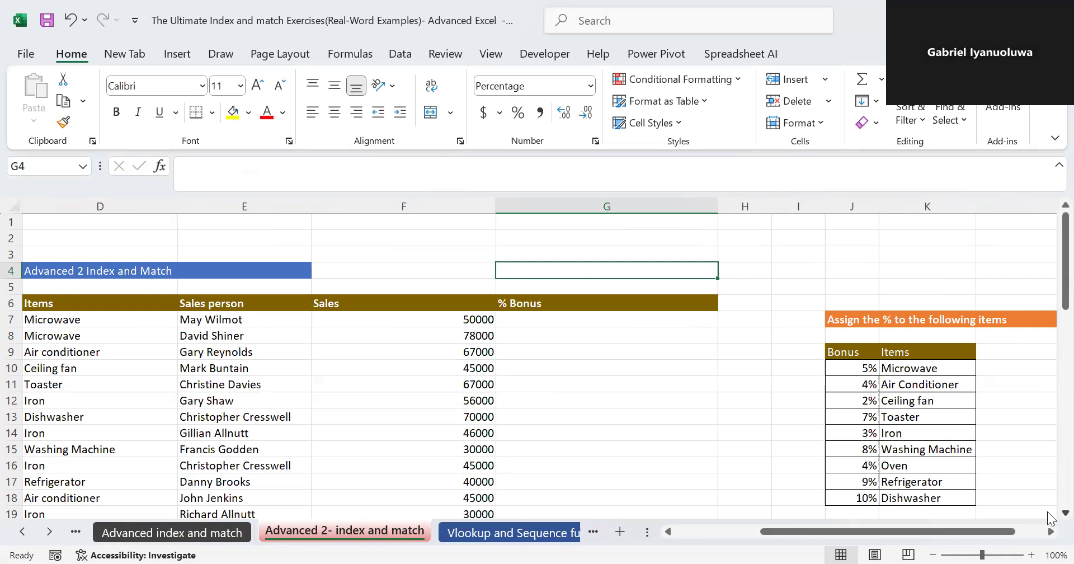
- Start an INDEX formula in G7 using the bonus percentages $J$10:$J$18 as the absolute array
scroll(1051, 518, "down", 1)
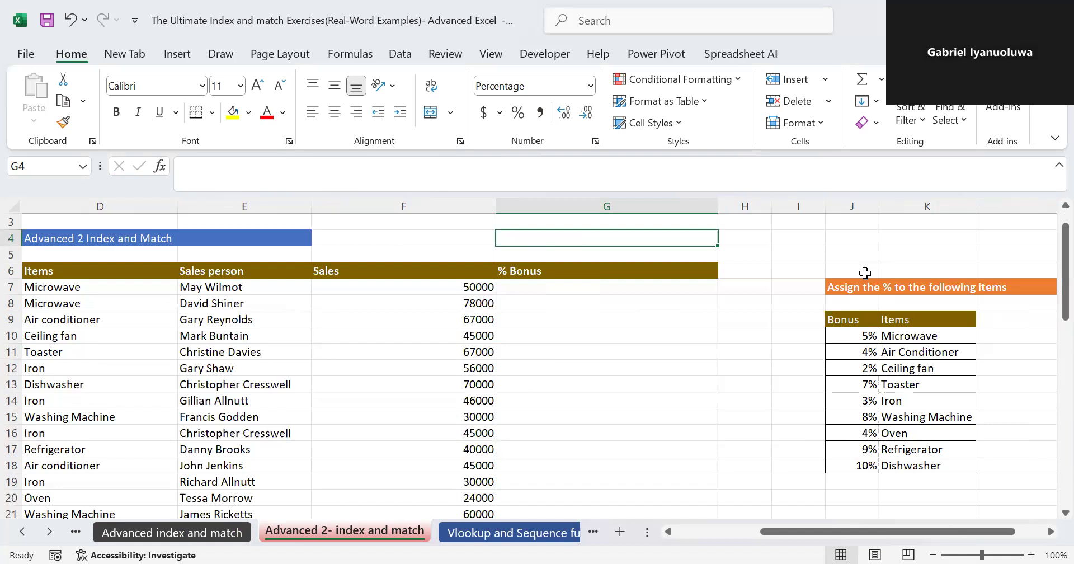
left_click(598, 287)
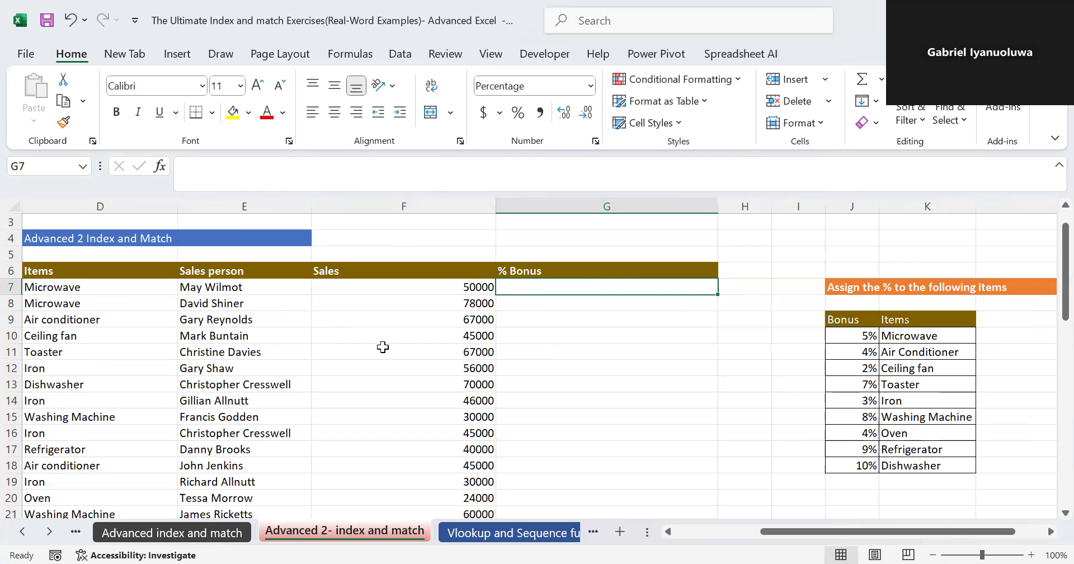
type("=")
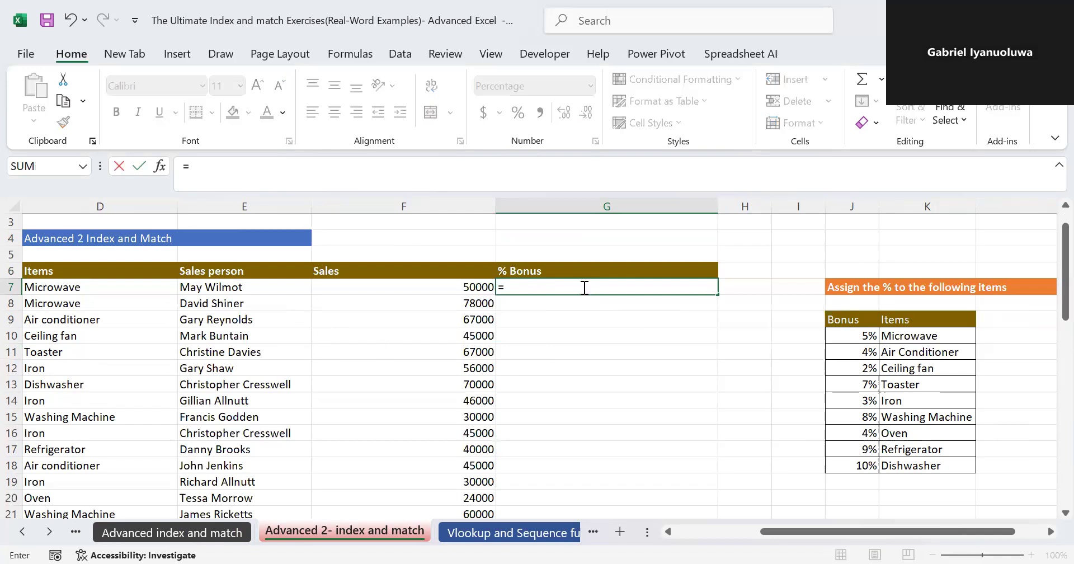
type("in")
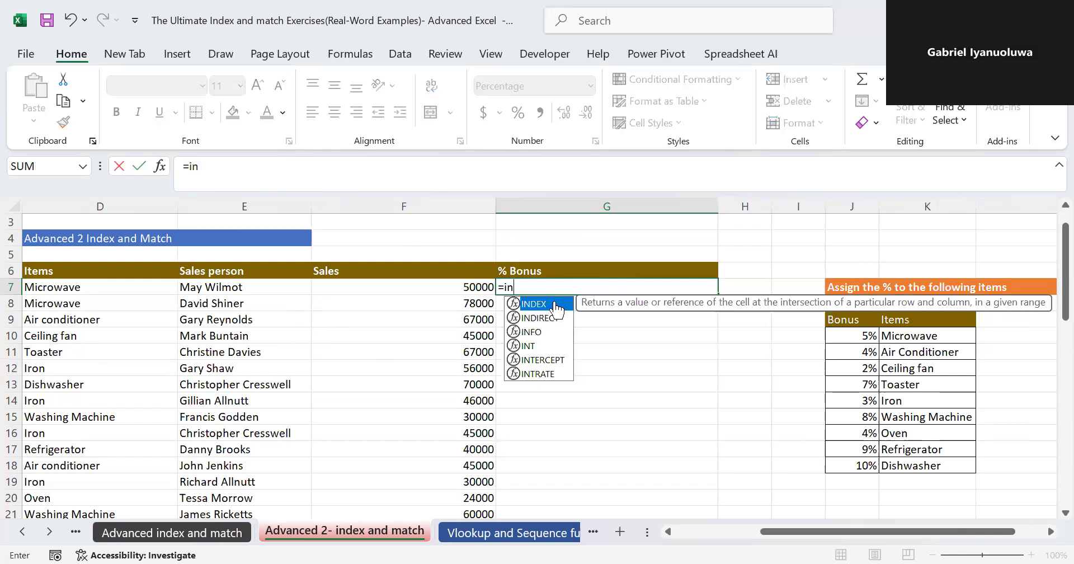
double_click(556, 308)
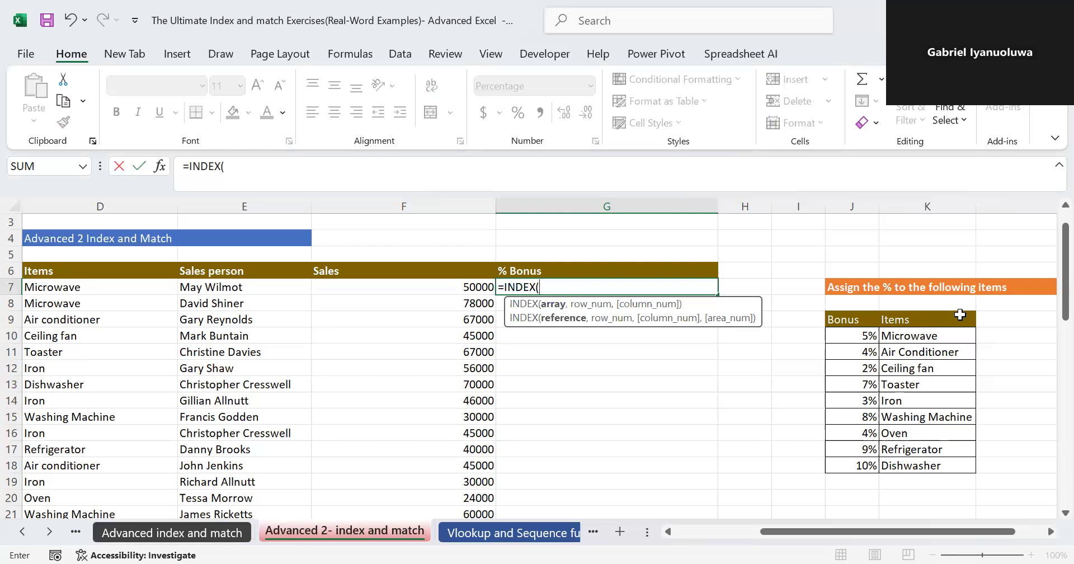
left_click(840, 336)
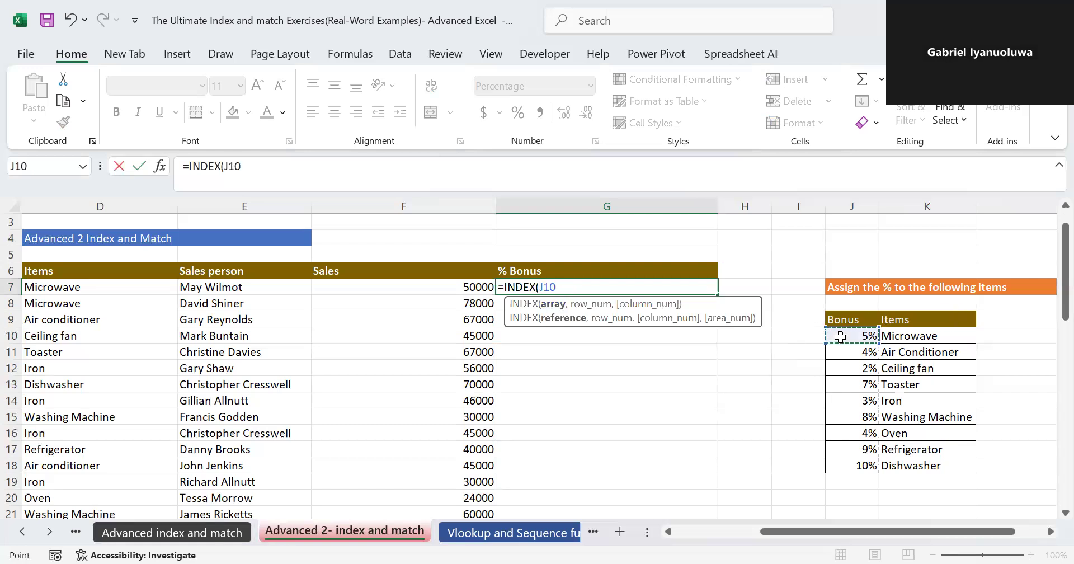
key("ctrl+shift+Down")
key("F4")
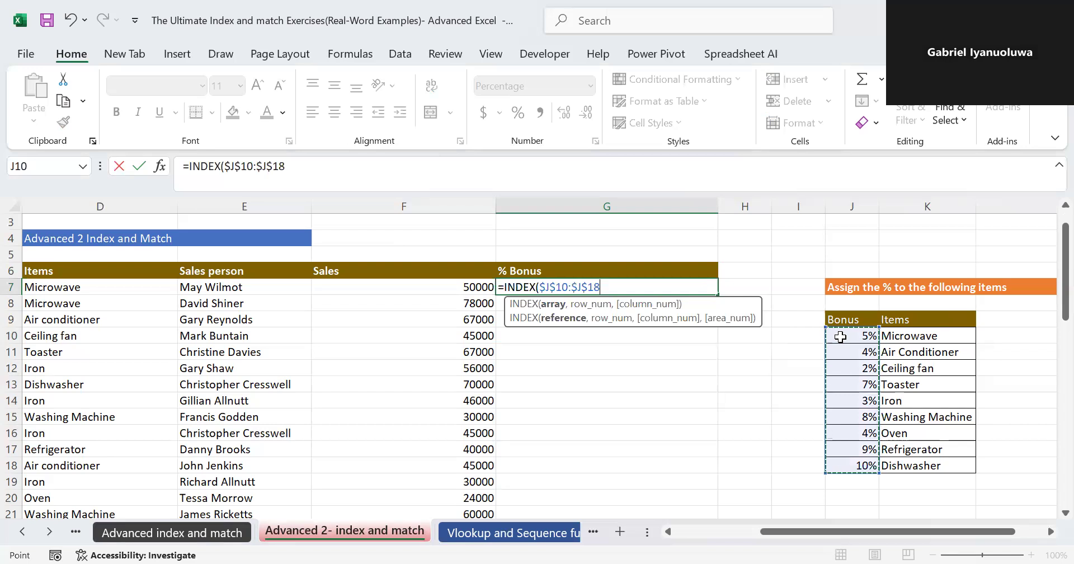
type(",")
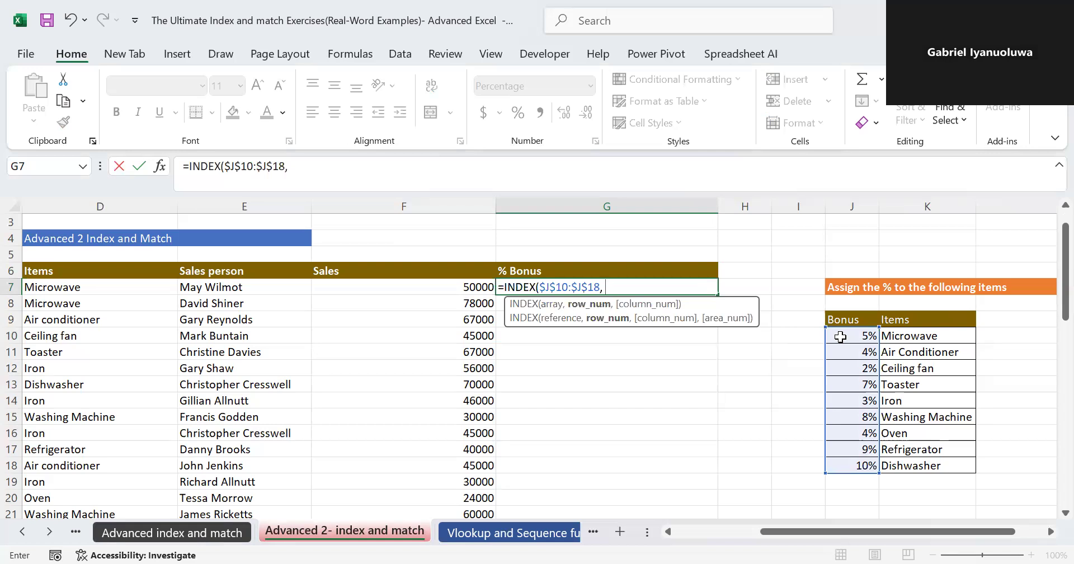
type(" mat")
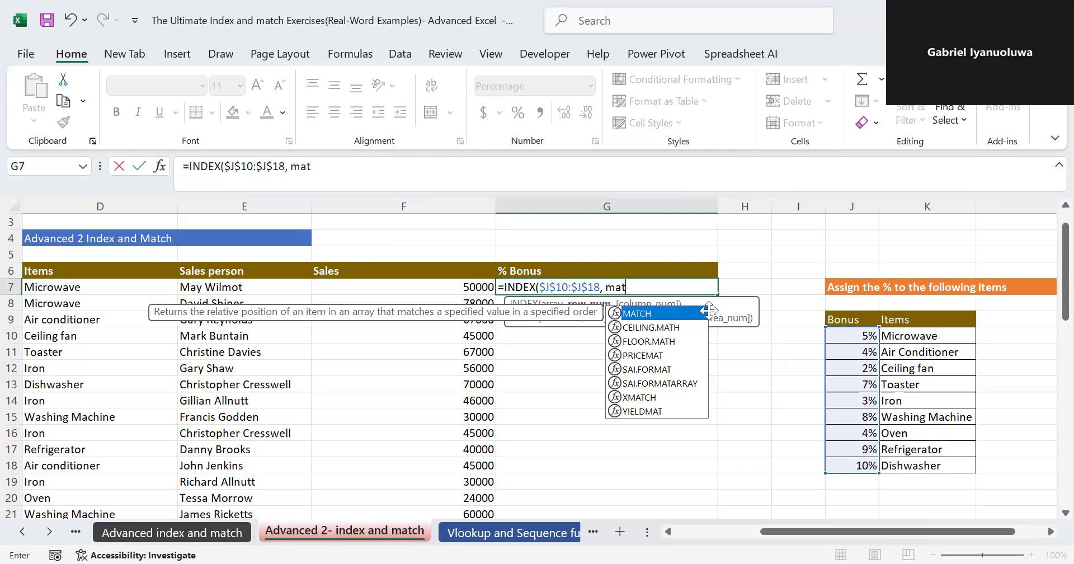
- Nest a MATCH function as the row number, with the whole items range D7:D27 as its lookup value
double_click(663, 314)
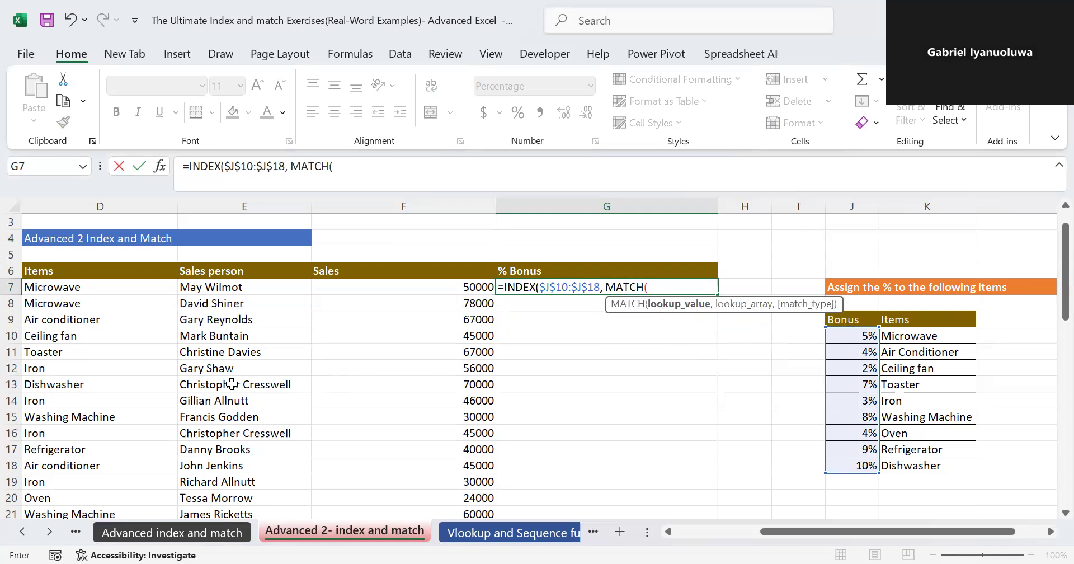
left_click(65, 288)
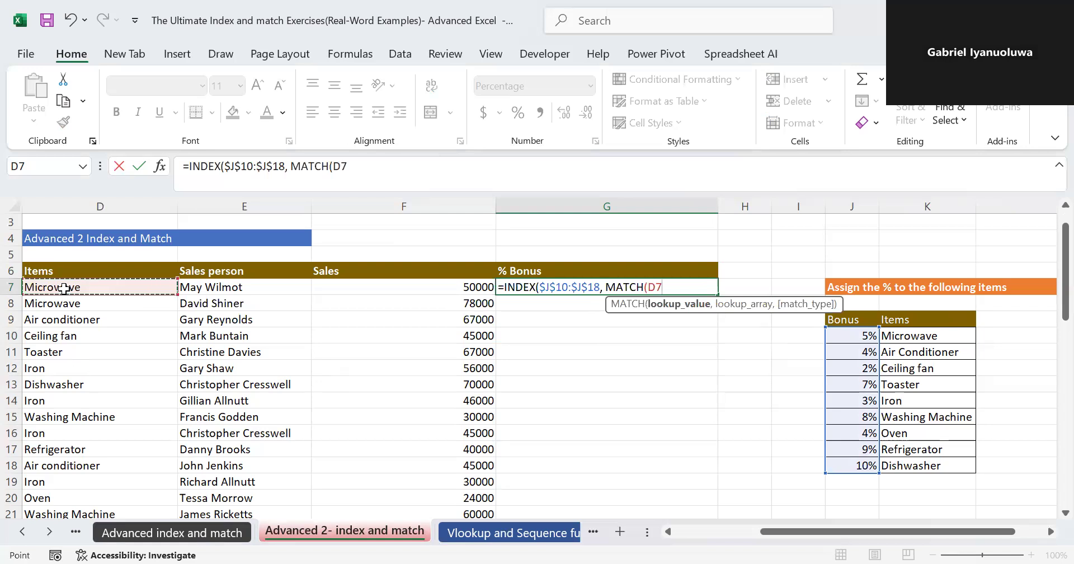
key("ctrl+shift+Down")
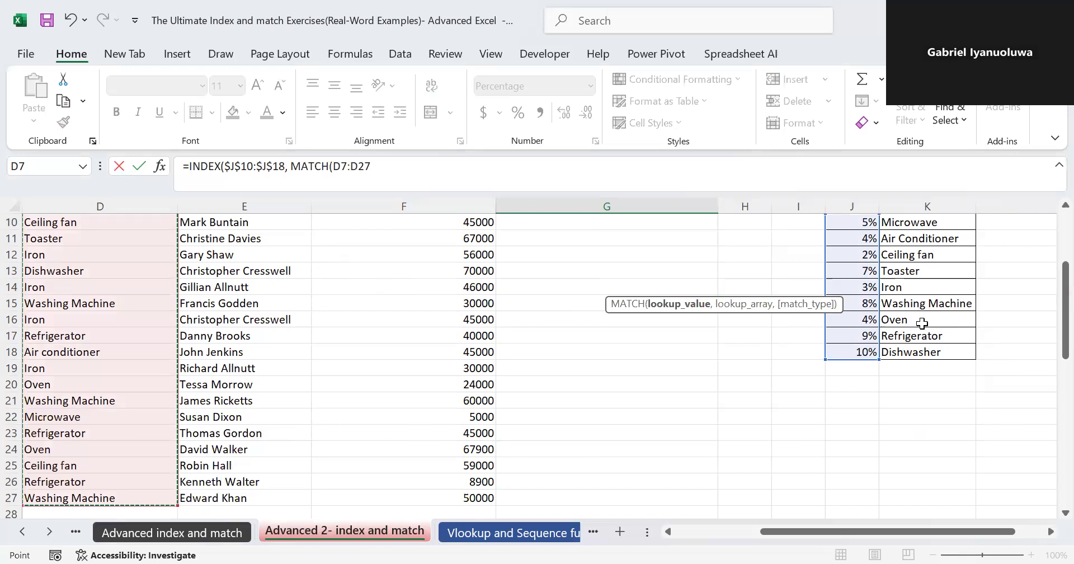
left_click_drag(1049, 337, 1048, 291)
type(",")
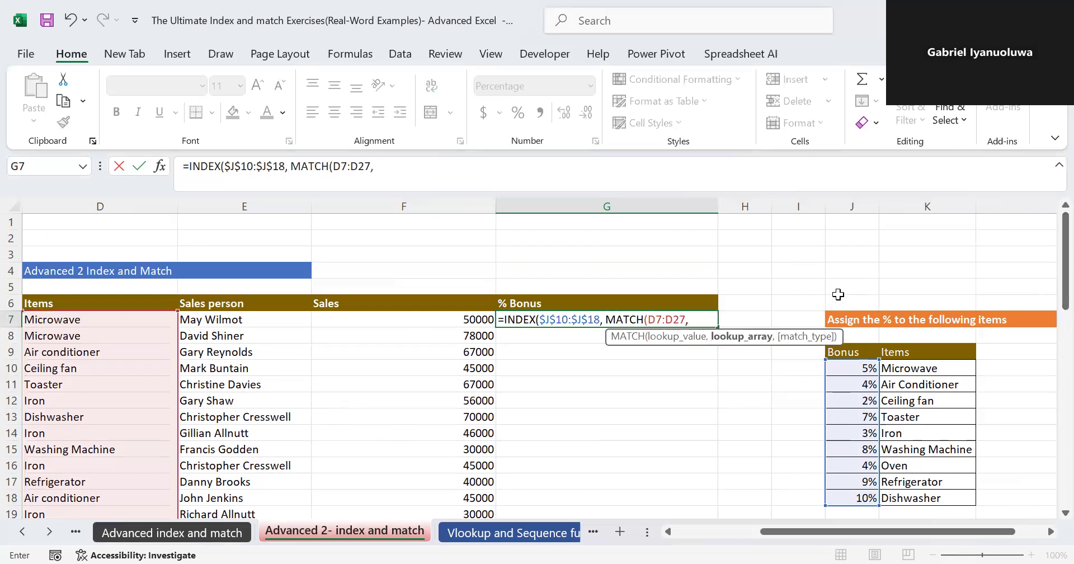
- Set the MATCH lookup array to $K$10:$K$18 with exact match 0 and complete the G7 formula
left_click(903, 370)
key("ctrl+shift+Down")
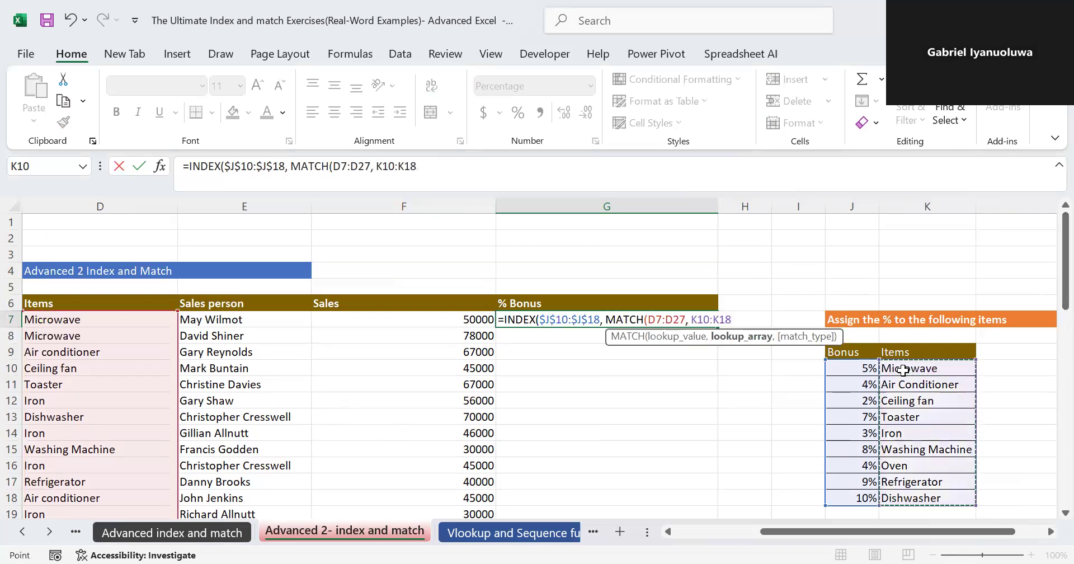
key("F4")
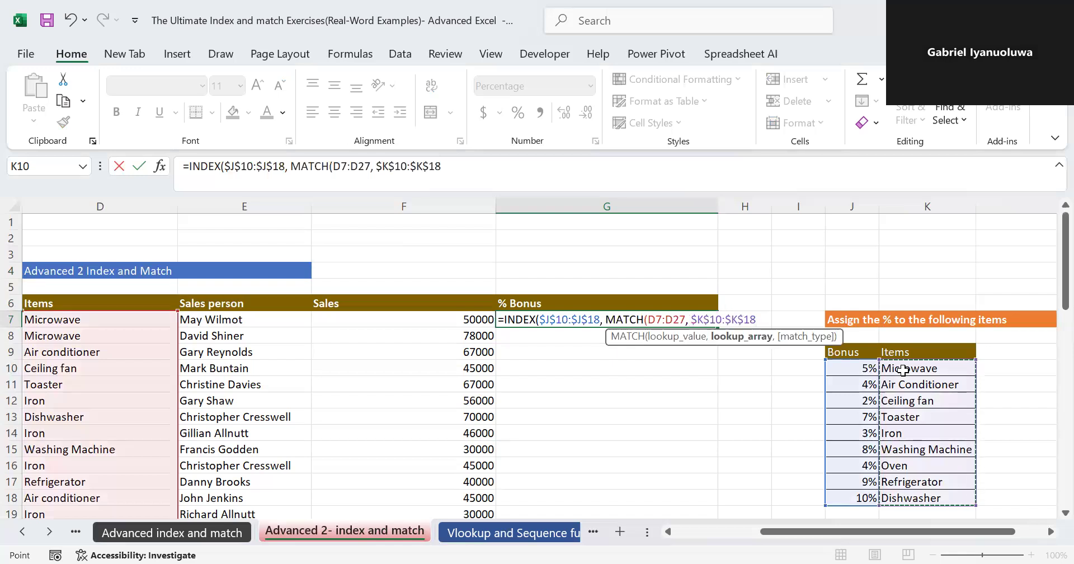
type(",")
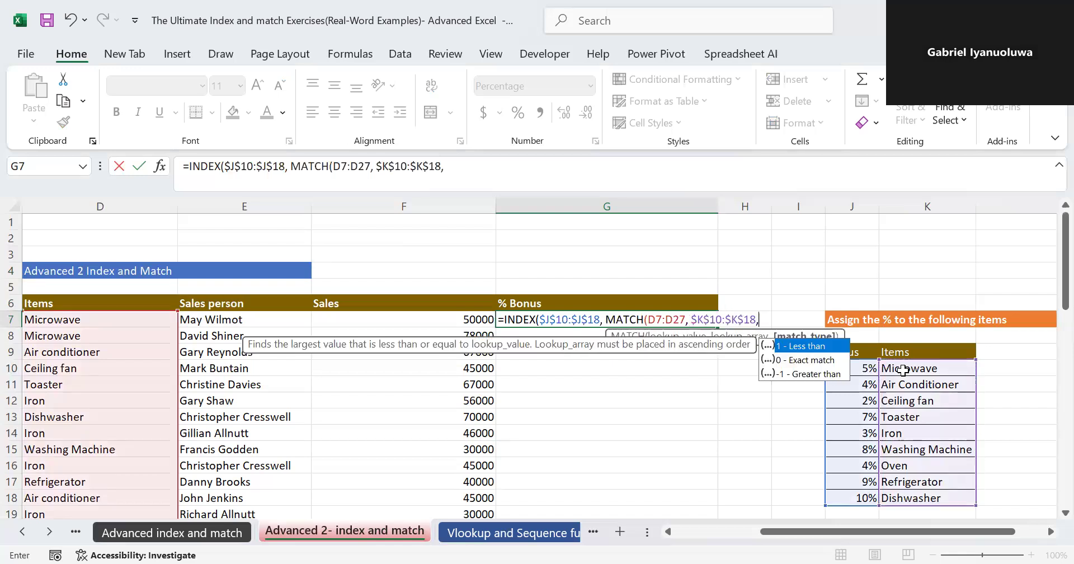
type("0")
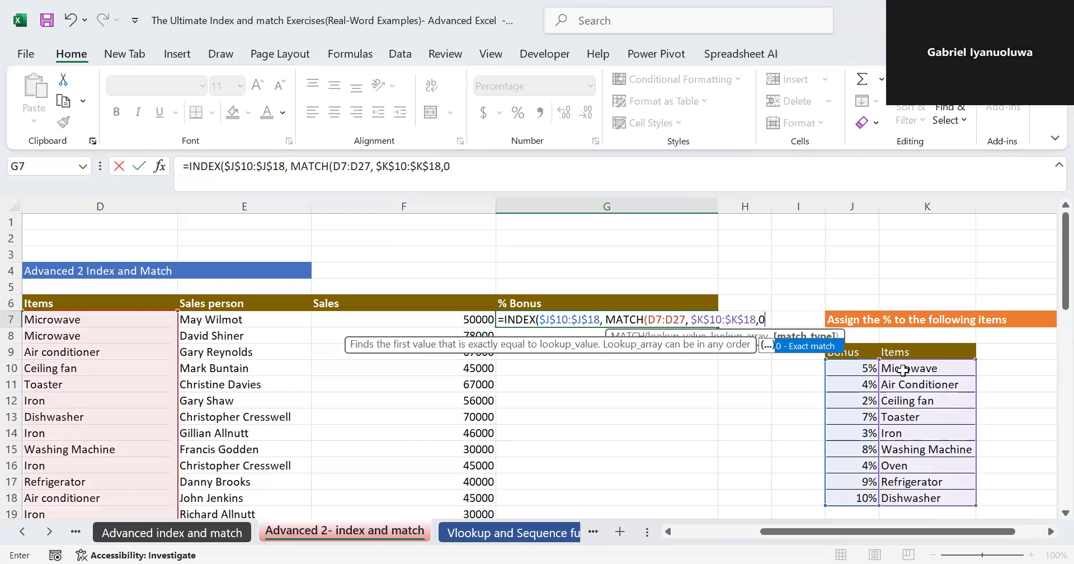
type("))")
key("Return")
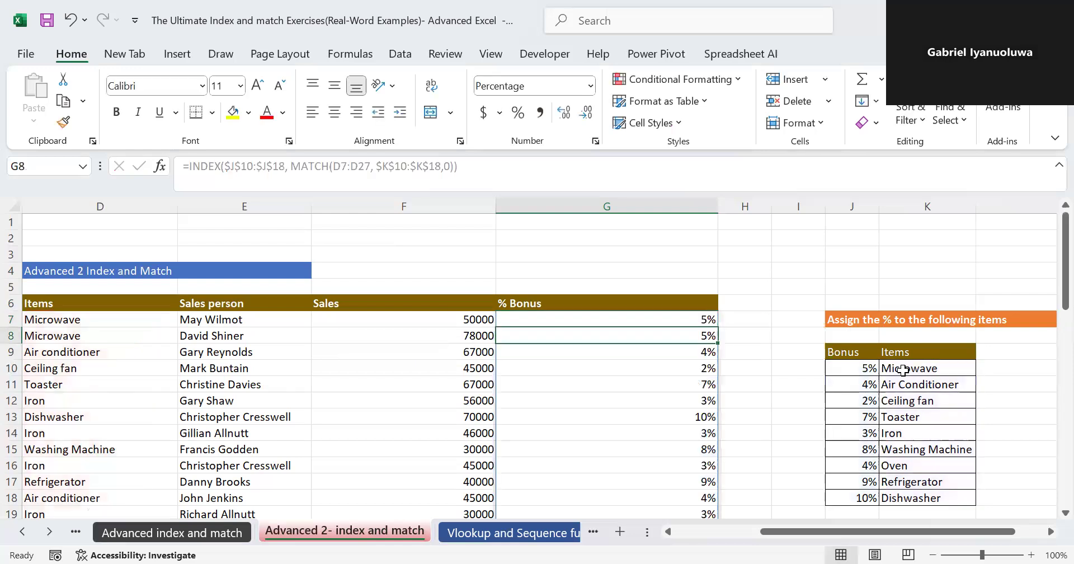
left_click_drag(1066, 302, 1049, 313)
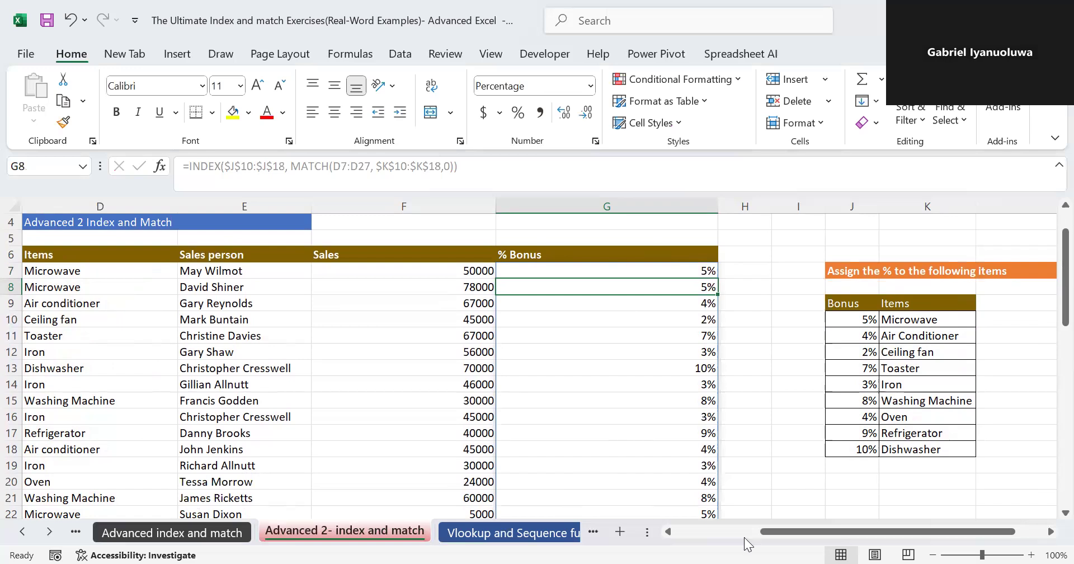
left_click_drag(766, 536, 738, 536)
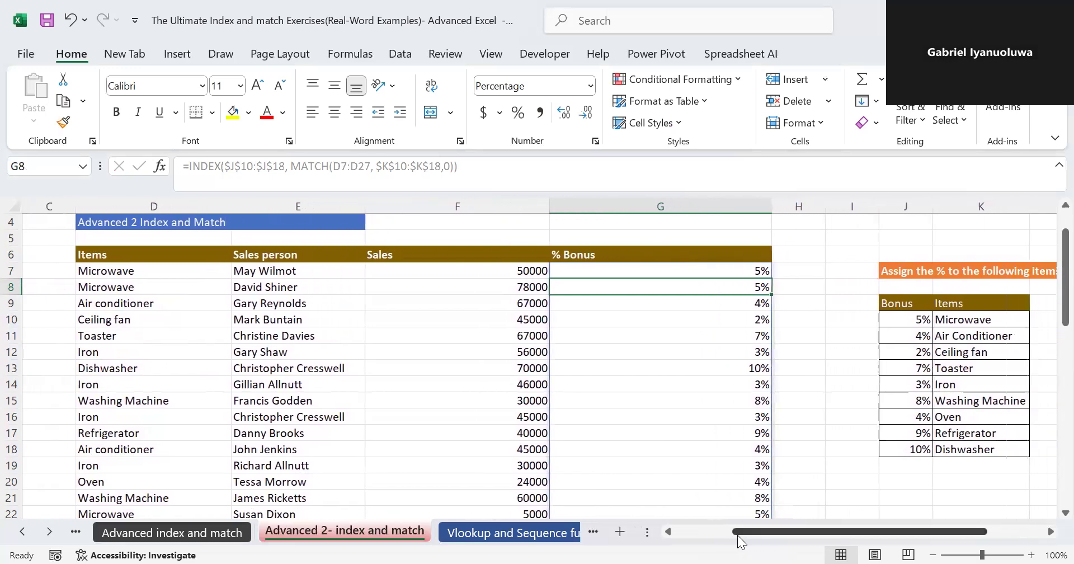